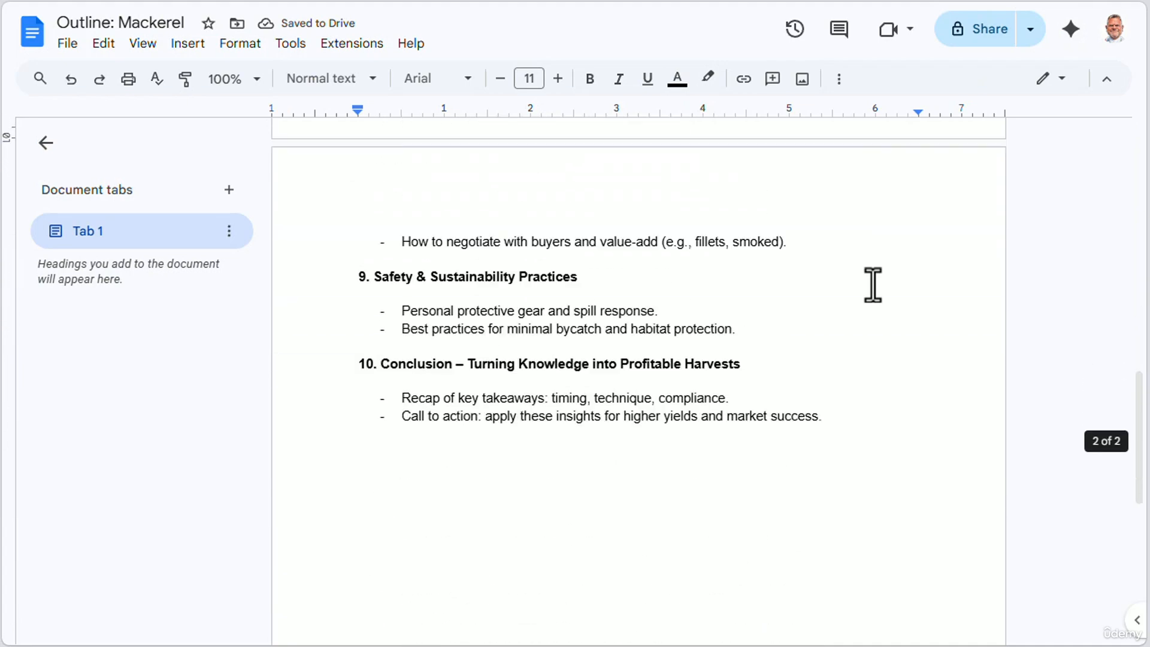
Look through the Mackerel outline, then open the Potato Farming outline from the Outlines folder and review its sections.
{"action": "scroll", "coordinate": [873, 285], "scroll_direction": "up", "scroll_amount": 6}
{"action": "key", "text": "ctrl+Home"}
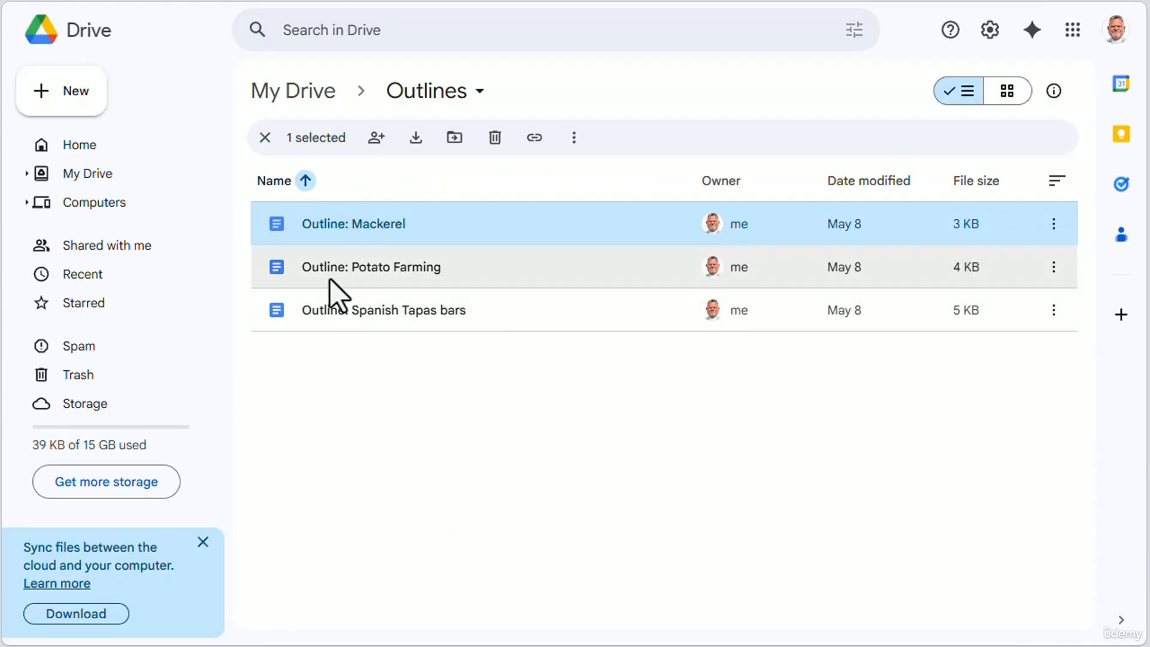
{"action": "double_click", "coordinate": [328, 269]}
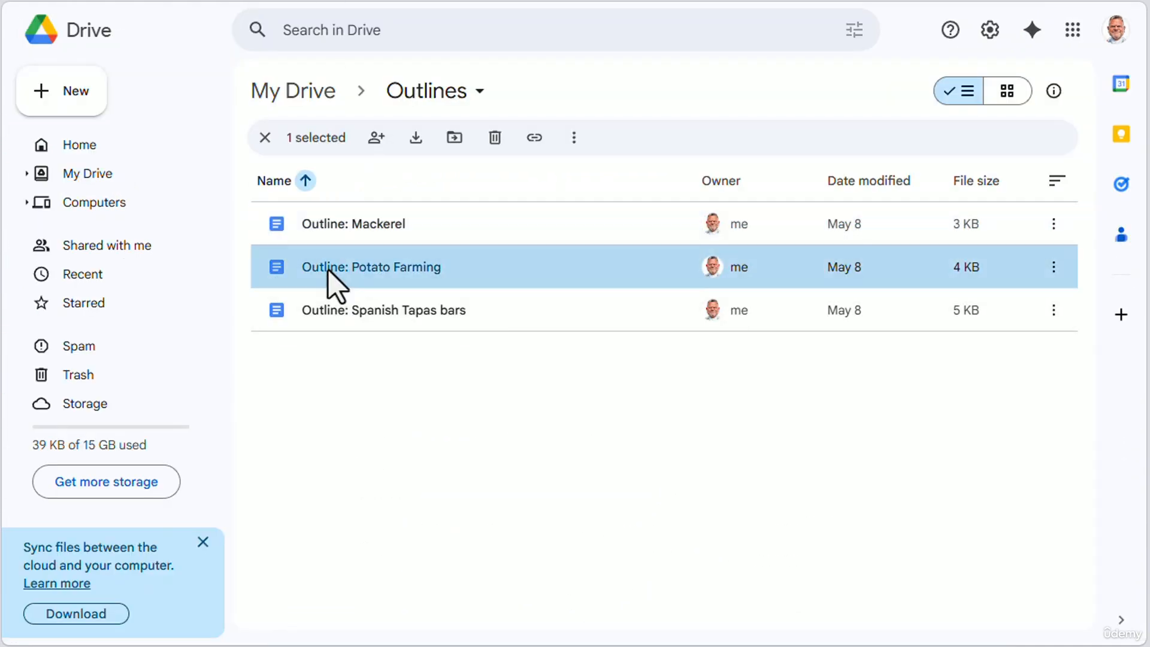
{"action": "scroll", "coordinate": [874, 257], "scroll_direction": "down", "scroll_amount": 10}
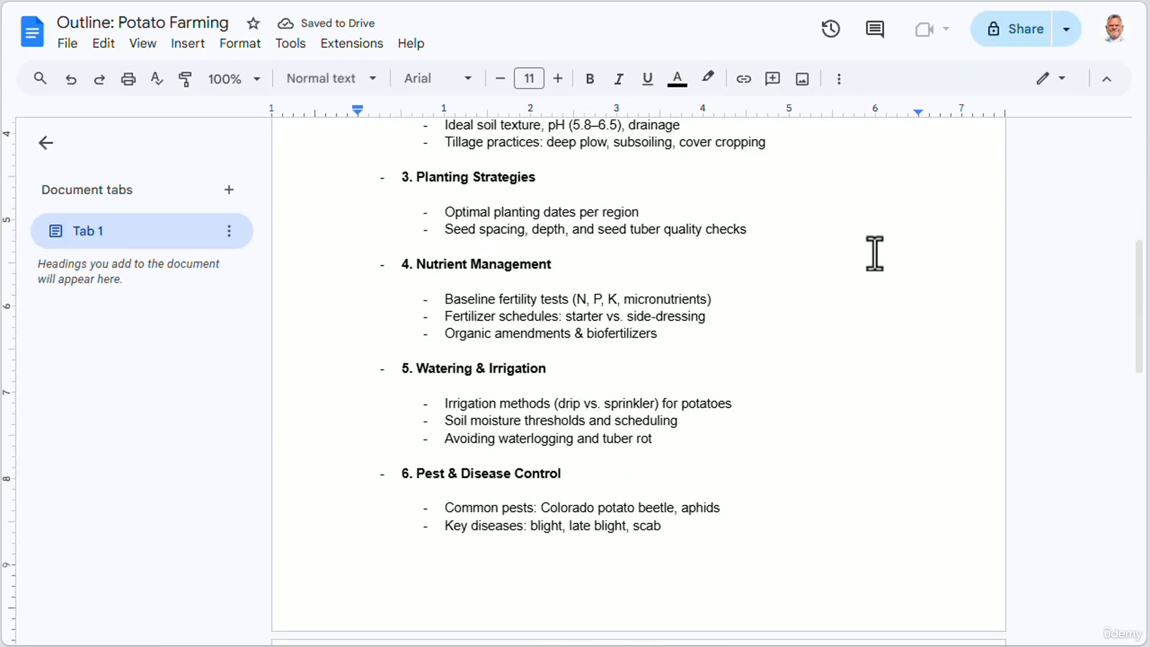
{"action": "key", "text": "ctrl+Home"}
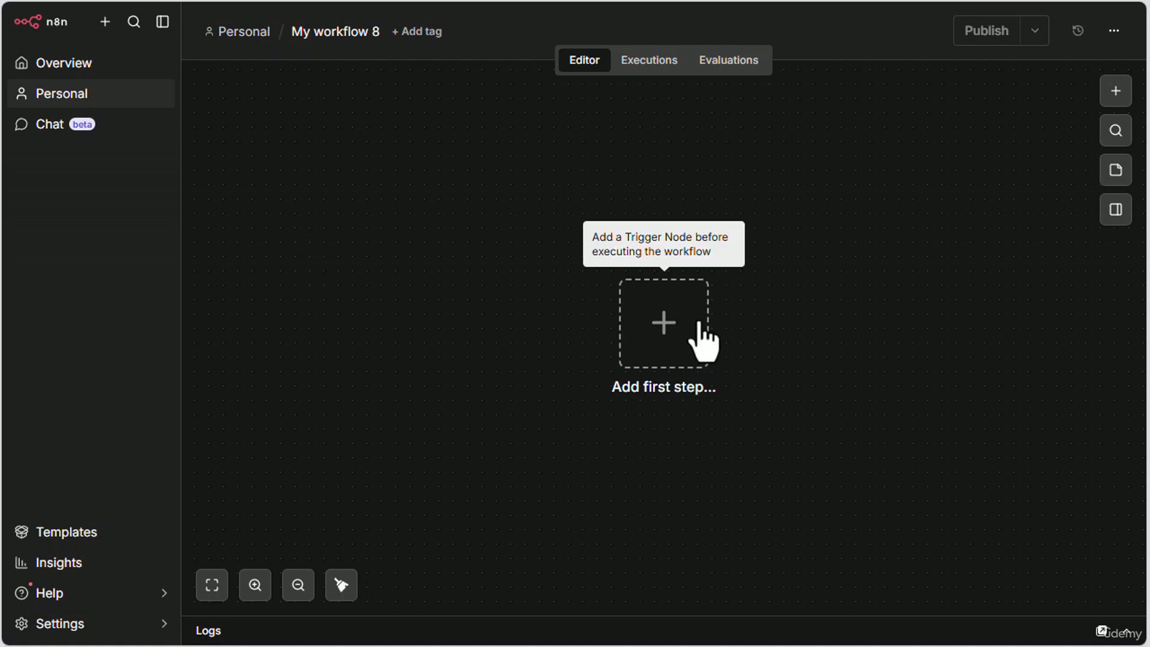
In n8n, add an On form submission trigger as the first node of the empty workflow.
{"action": "left_click", "coordinate": [1116, 91]}
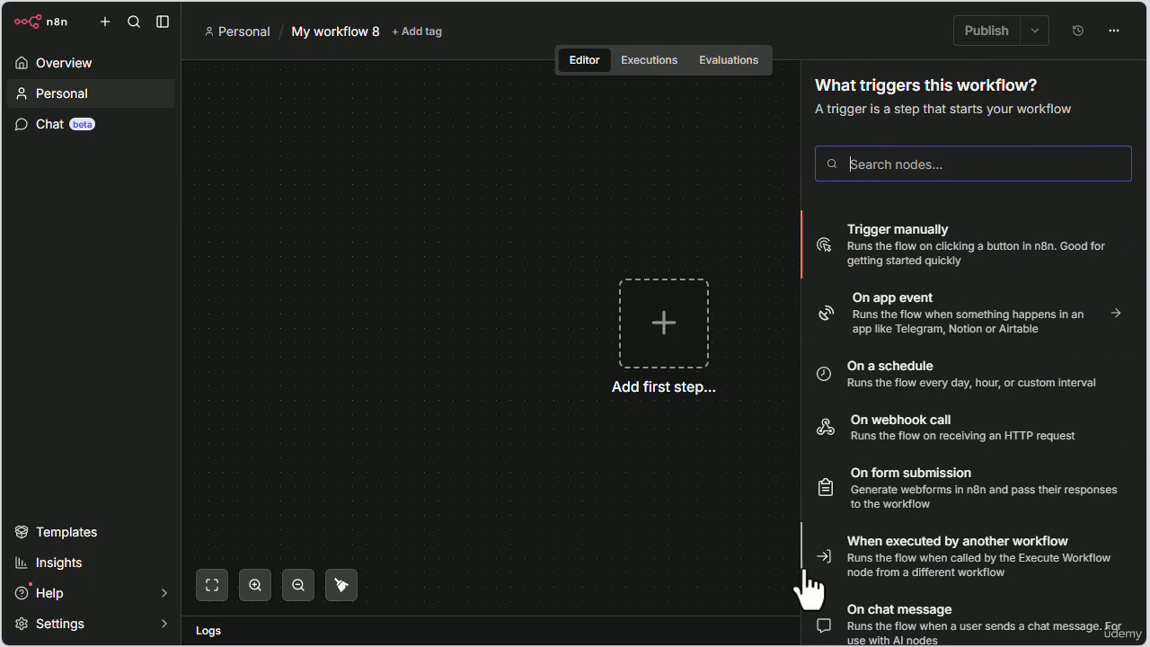
{"action": "left_click", "coordinate": [830, 502]}
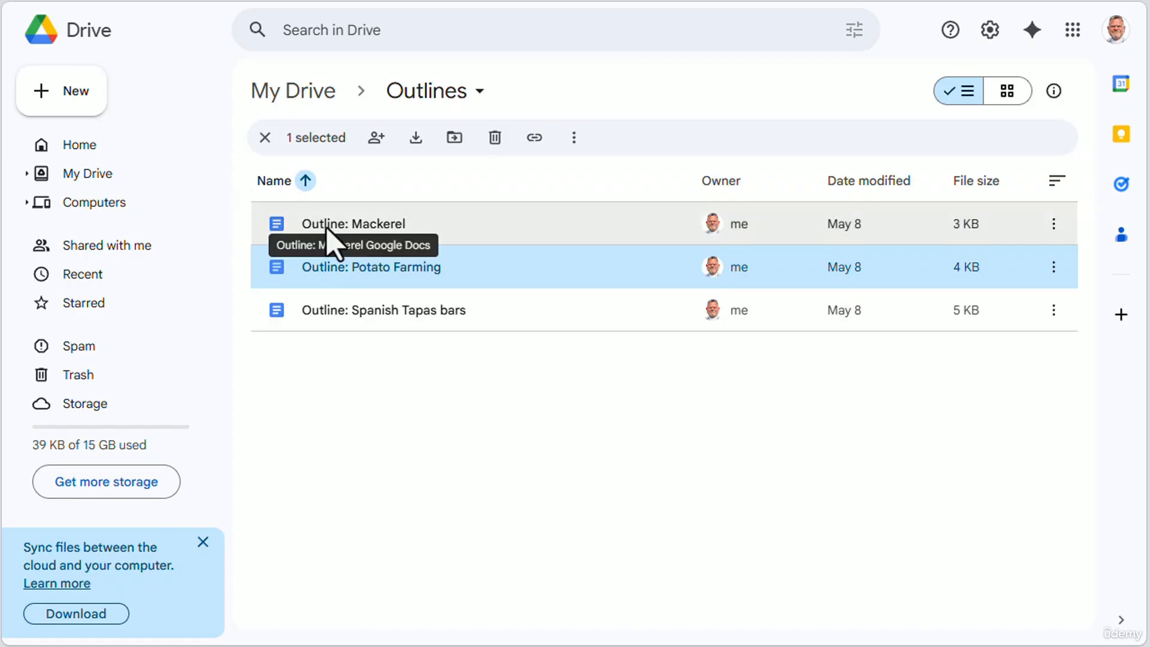
In Google Drive, open the Outline: Mackerel document and copy its document ID from the URL.
{"action": "double_click", "coordinate": [326, 228]}
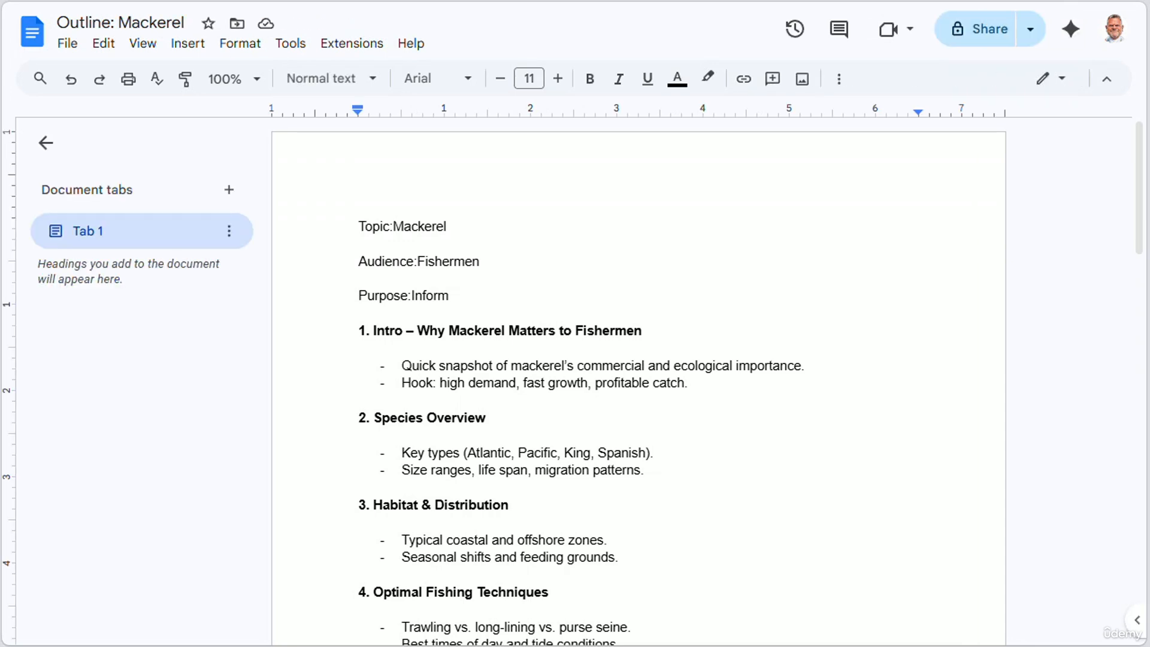
{"action": "right_click", "coordinate": [618, 1]}
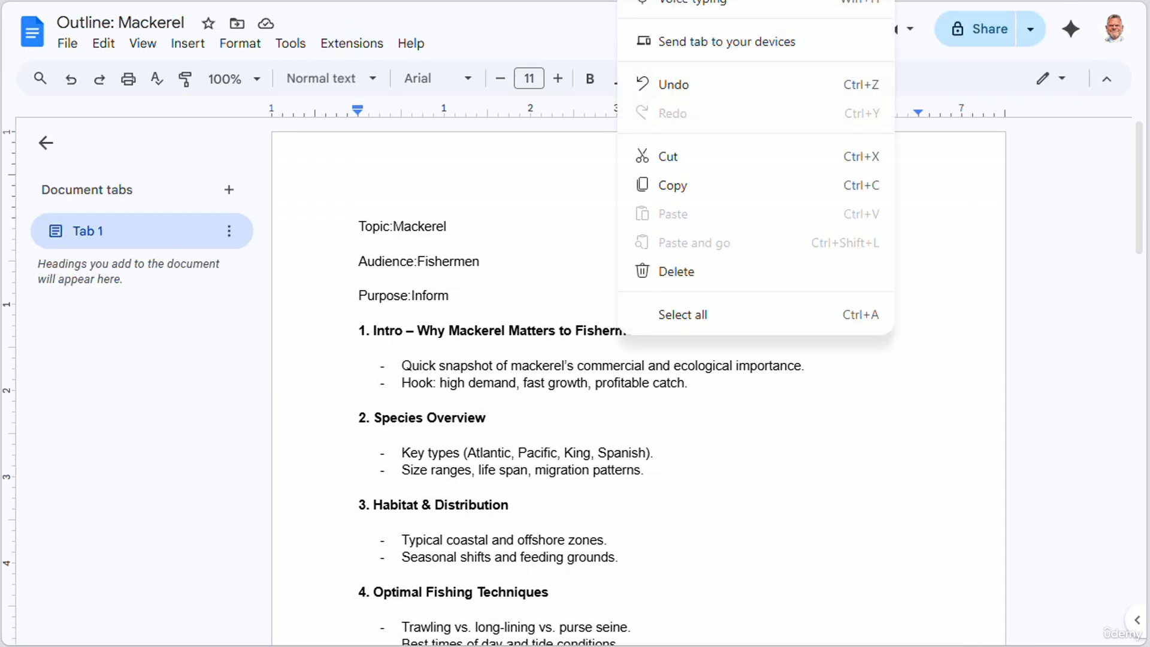
{"action": "left_click", "coordinate": [707, 181]}
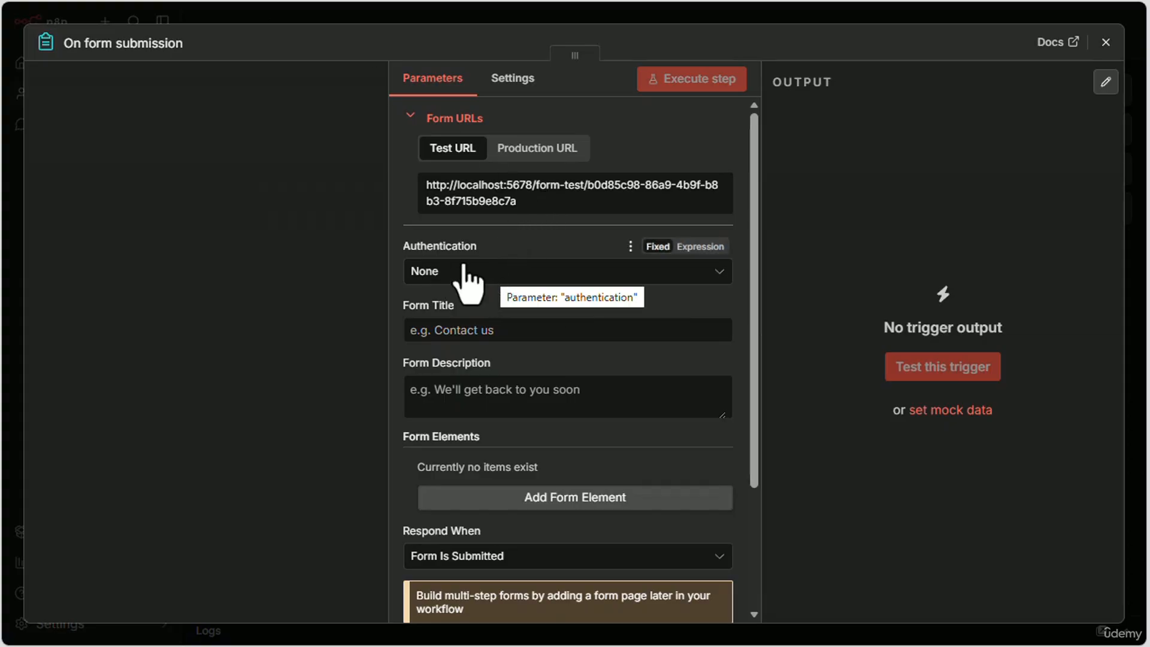
In the n8n form trigger, set the form title to "Enter the Article ID" and add a text input element labelled "ArticleID".
{"action": "left_click", "coordinate": [469, 329]}
{"action": "type", "text": "Enter the Article ID"}
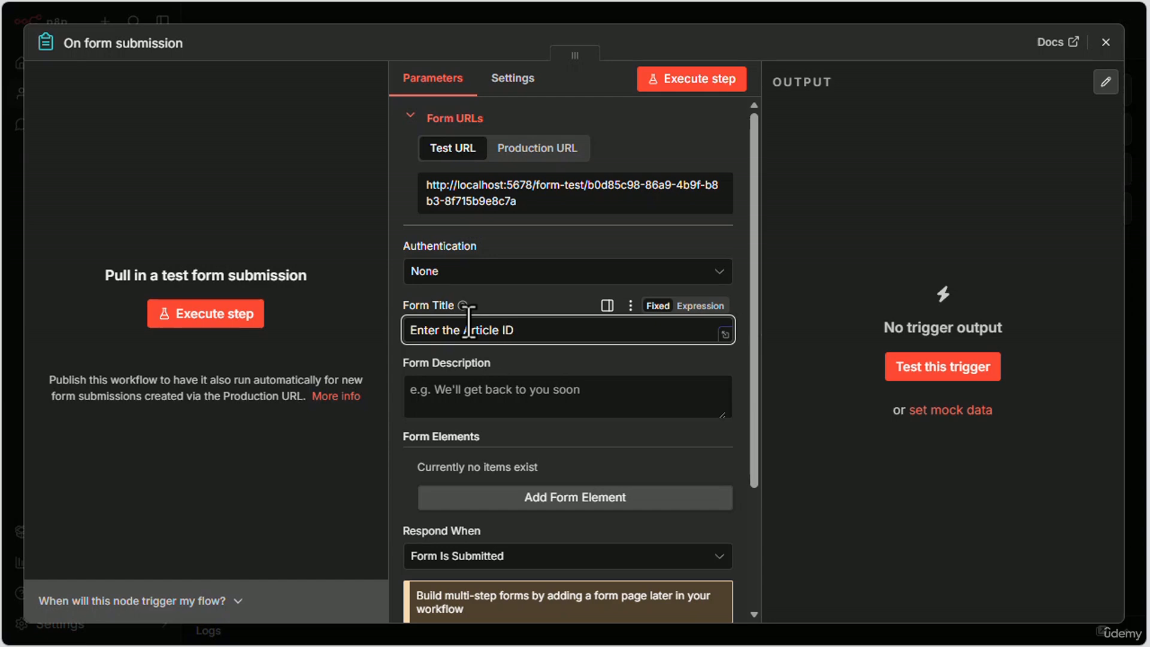
{"action": "left_click", "coordinate": [572, 500]}
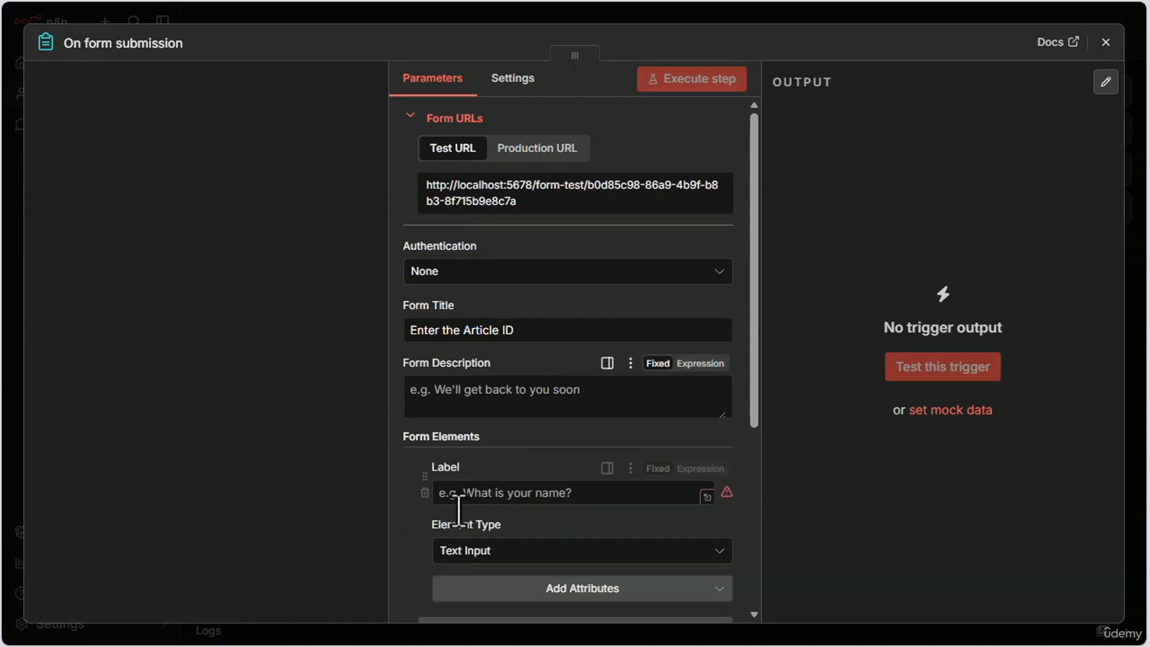
{"action": "left_click", "coordinate": [476, 490]}
{"action": "type", "text": "ArticleID"}
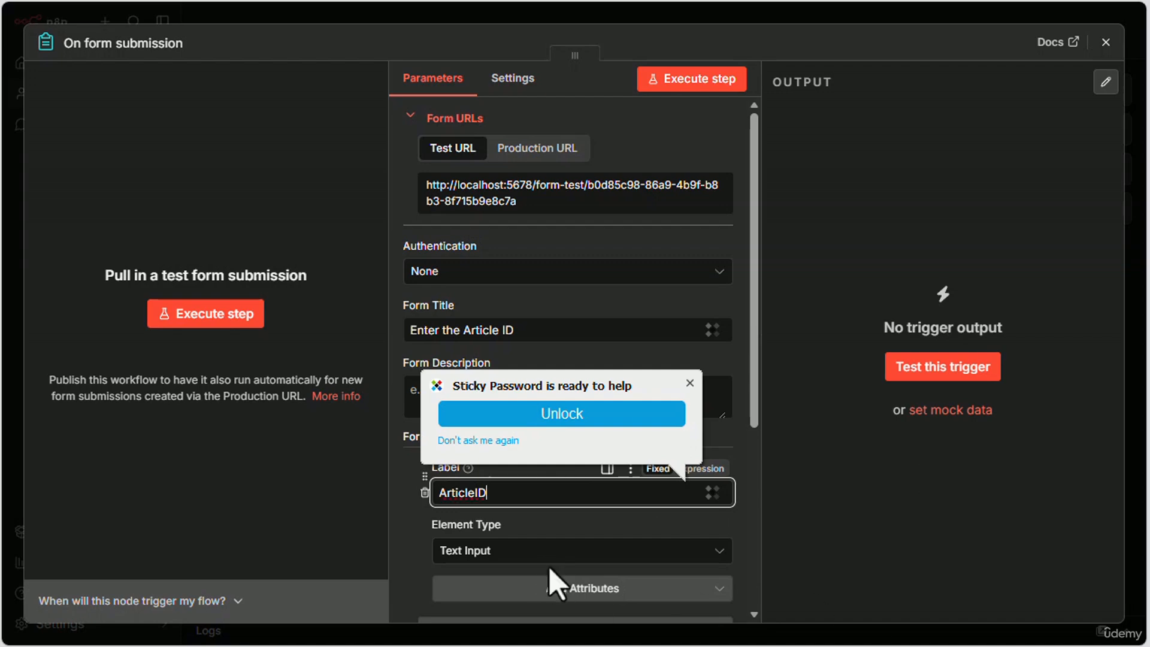
{"action": "left_click", "coordinate": [1106, 42]}
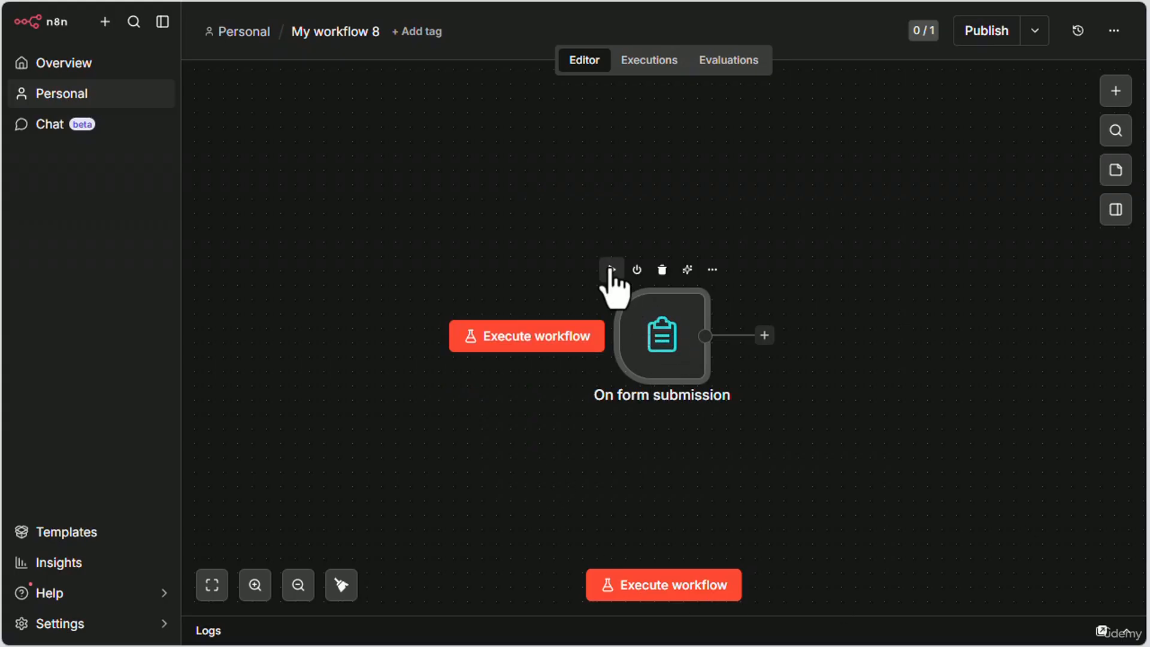
Run the form trigger, submit the copied Mackerel document ID as the ArticleID, and pin the trigger's output data.
{"action": "left_click", "coordinate": [612, 271]}
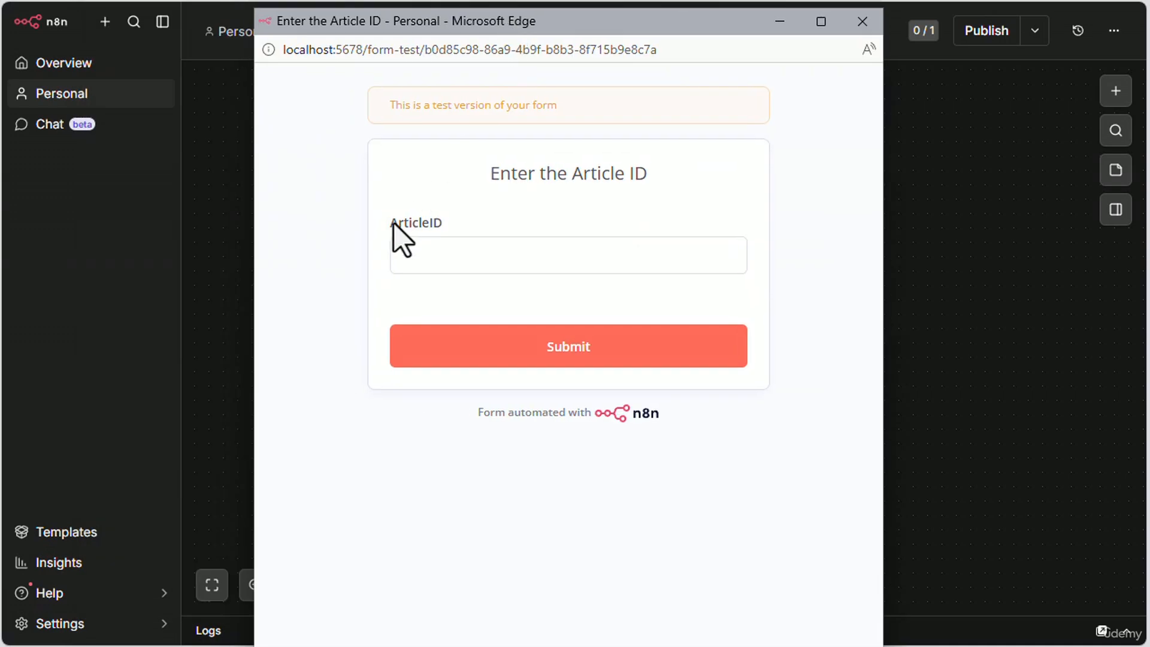
{"action": "left_click", "coordinate": [426, 250]}
{"action": "key", "text": "ctrl+v"}
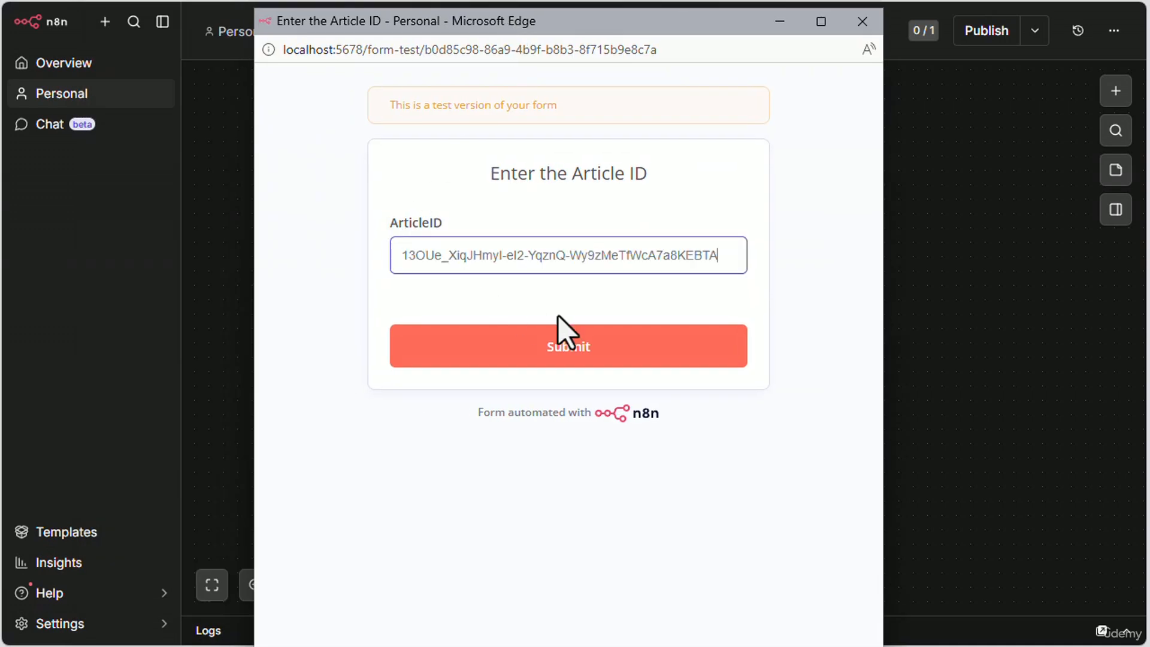
{"action": "left_click", "coordinate": [497, 360]}
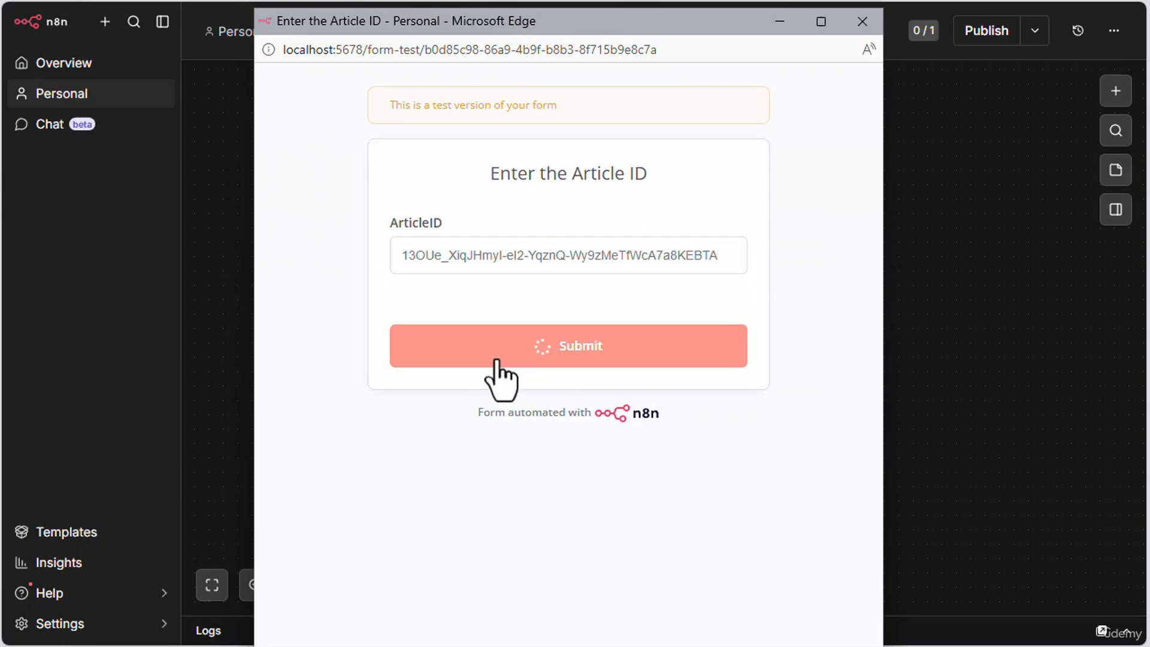
{"action": "left_click", "coordinate": [862, 24]}
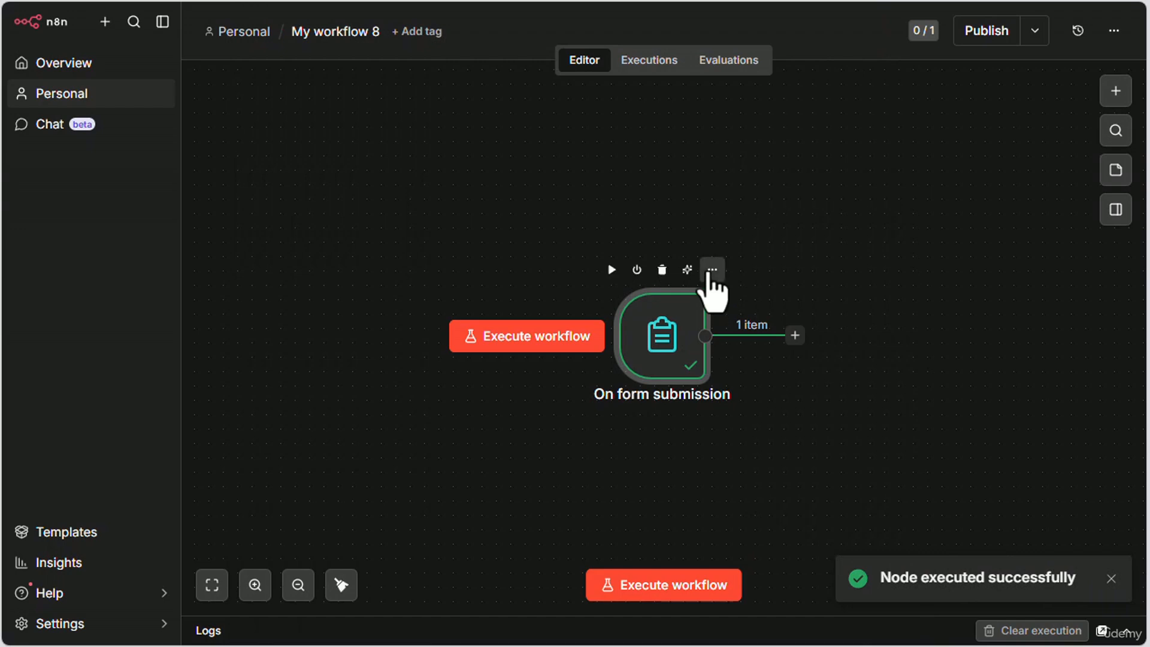
{"action": "left_click", "coordinate": [713, 269]}
{"action": "left_click", "coordinate": [730, 485]}
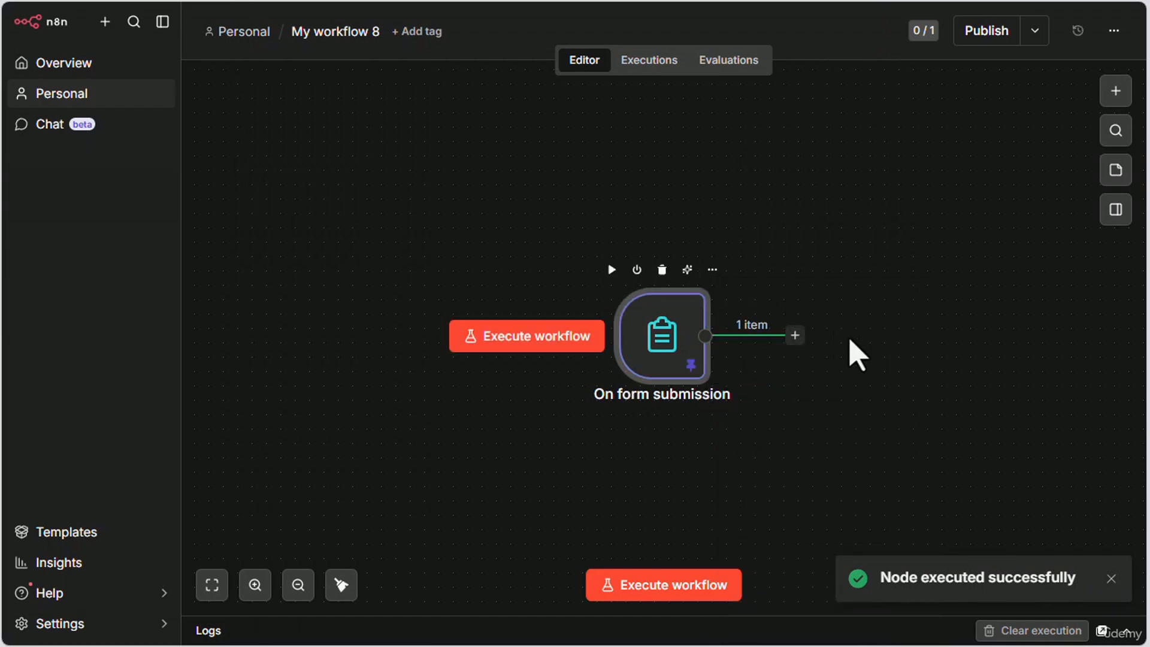
Add a Google Docs "Get a document" node after the form submission trigger.
{"action": "scroll", "coordinate": [862, 329], "scroll_direction": "down", "scroll_amount": 2}
{"action": "left_click_drag", "start_coordinate": [890, 424], "coordinate": [549, 367]}
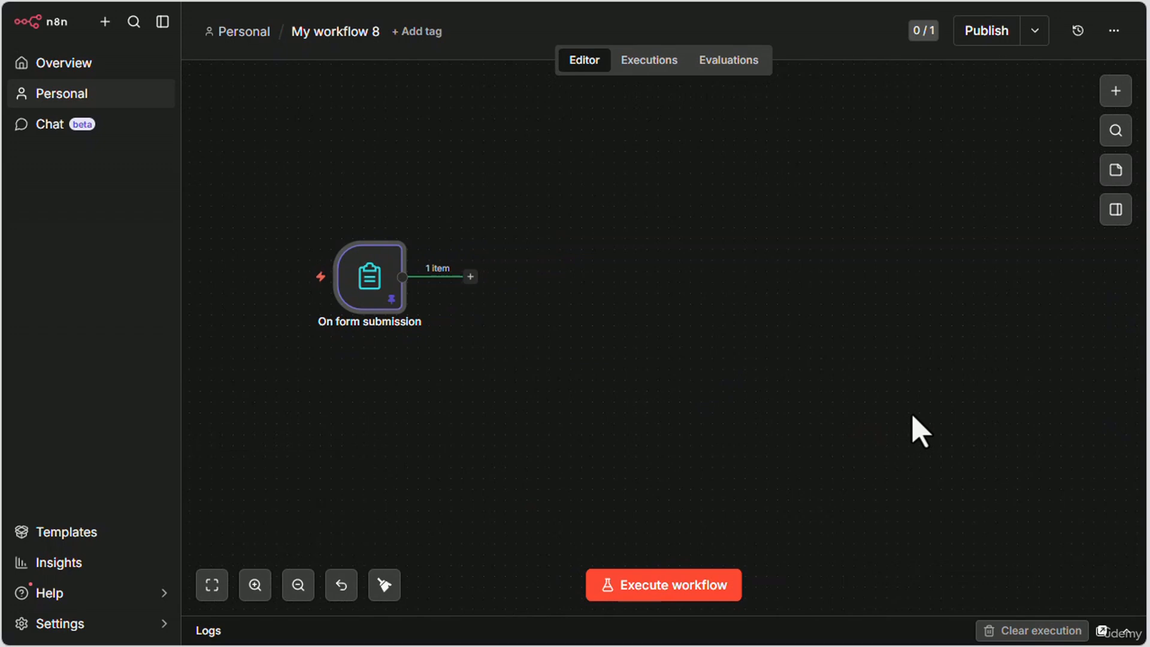
{"action": "left_click", "coordinate": [471, 277]}
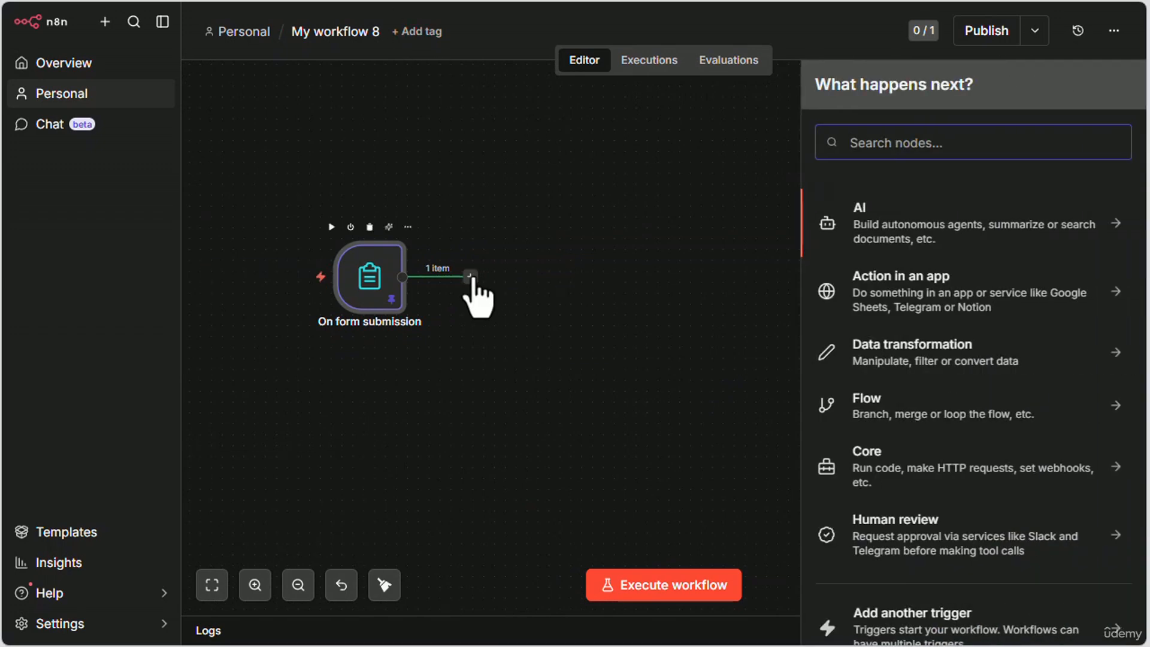
{"action": "type", "text": "docs"}
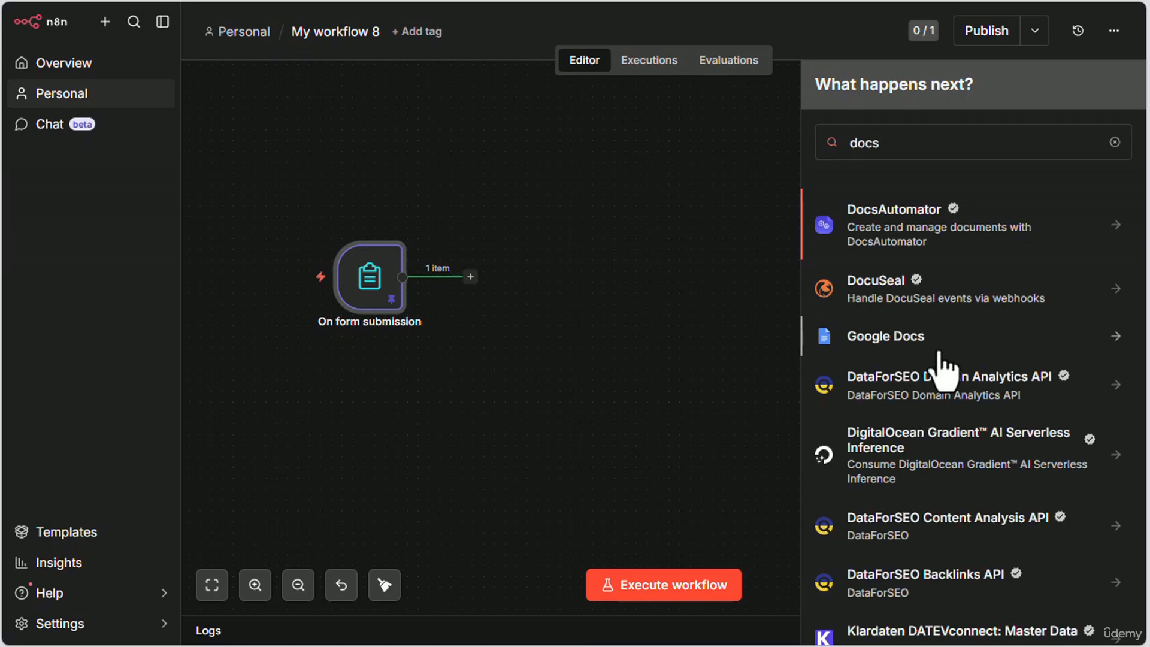
{"action": "left_click", "coordinate": [939, 353]}
{"action": "left_click", "coordinate": [878, 284]}
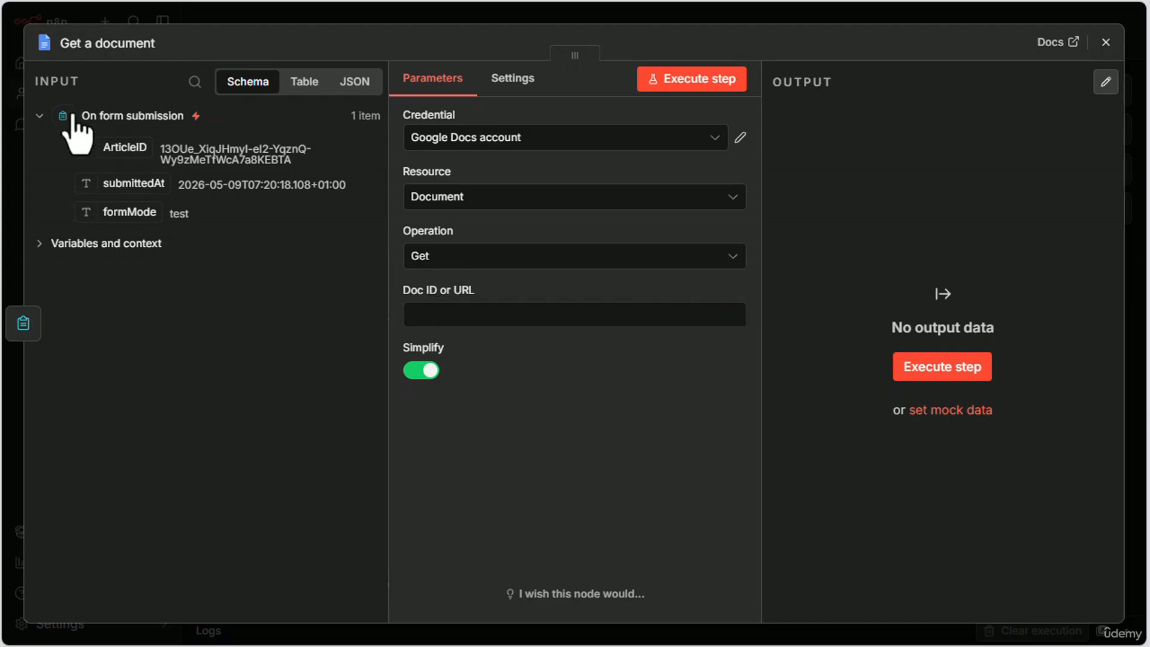
Map the trigger's ArticleID to the Doc ID or URL as {{ $json.ArticleID }}, and execute the node to check the retrieved content.
{"action": "left_click_drag", "start_coordinate": [120, 146], "coordinate": [441, 313]}
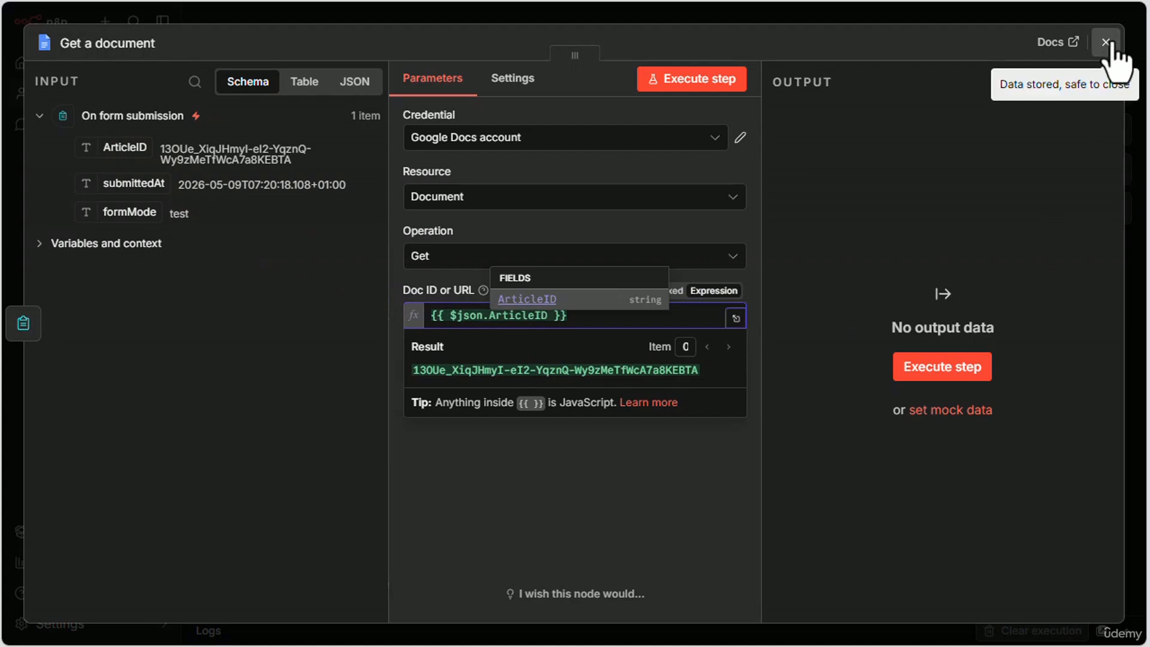
{"action": "left_click", "coordinate": [943, 367]}
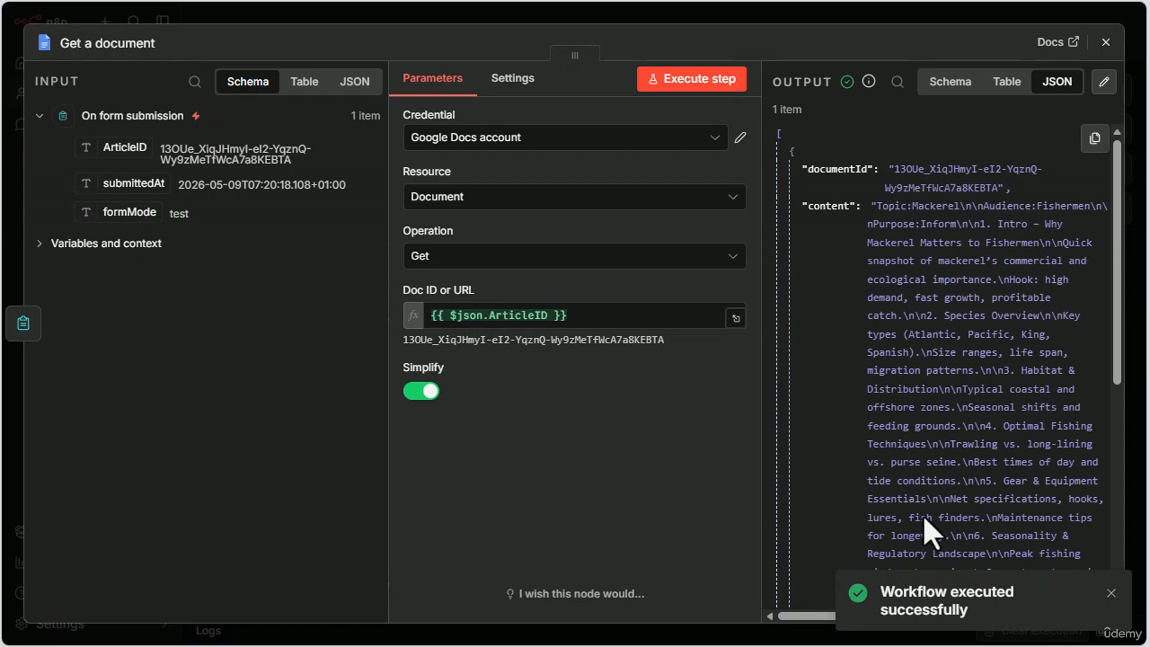
{"action": "left_click_drag", "start_coordinate": [889, 206], "coordinate": [1068, 209]}
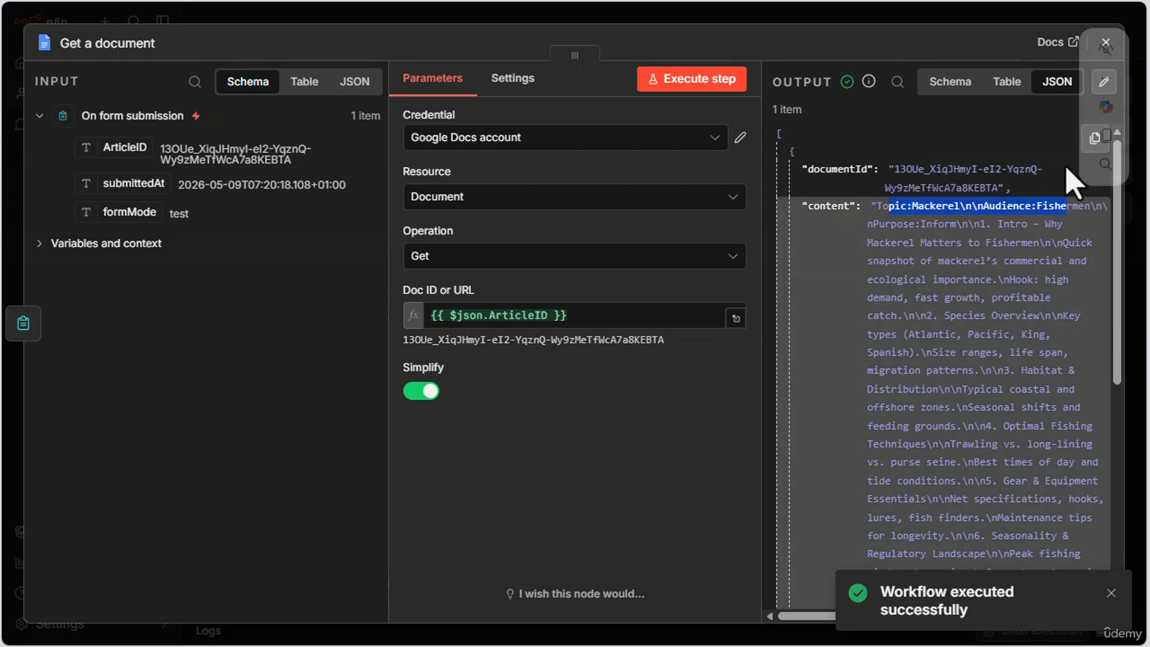
{"action": "left_click", "coordinate": [905, 285]}
{"action": "left_click", "coordinate": [1106, 42]}
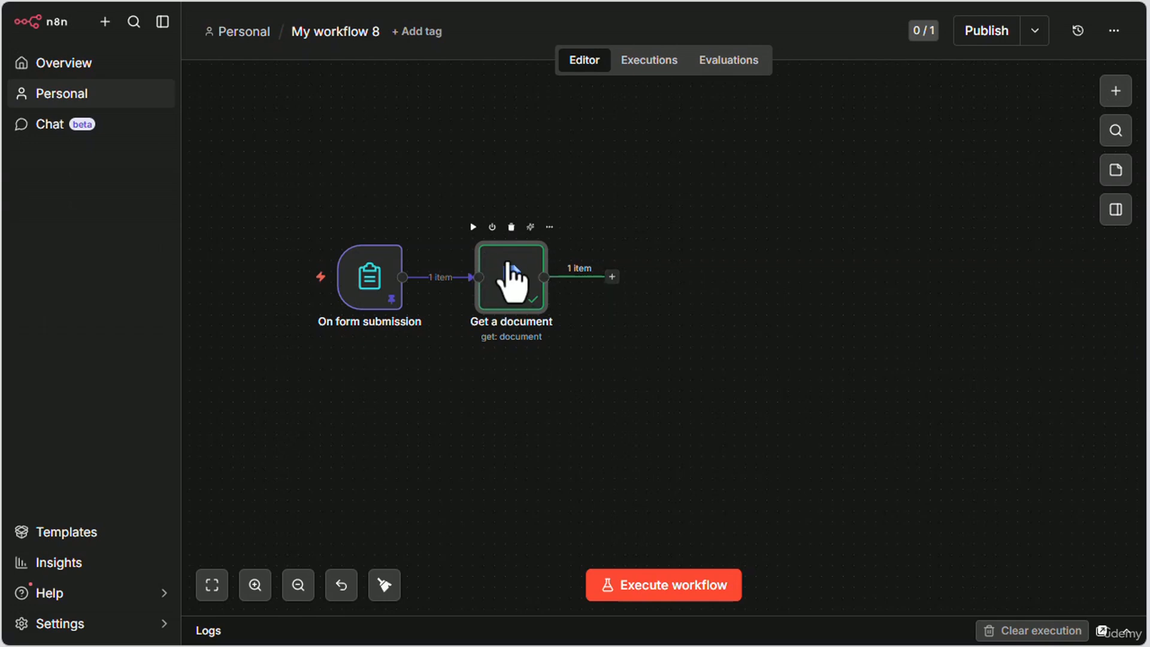
Add an AI Agent node after the Get a document node and place it in line with the other nodes.
{"action": "left_click", "coordinate": [611, 277]}
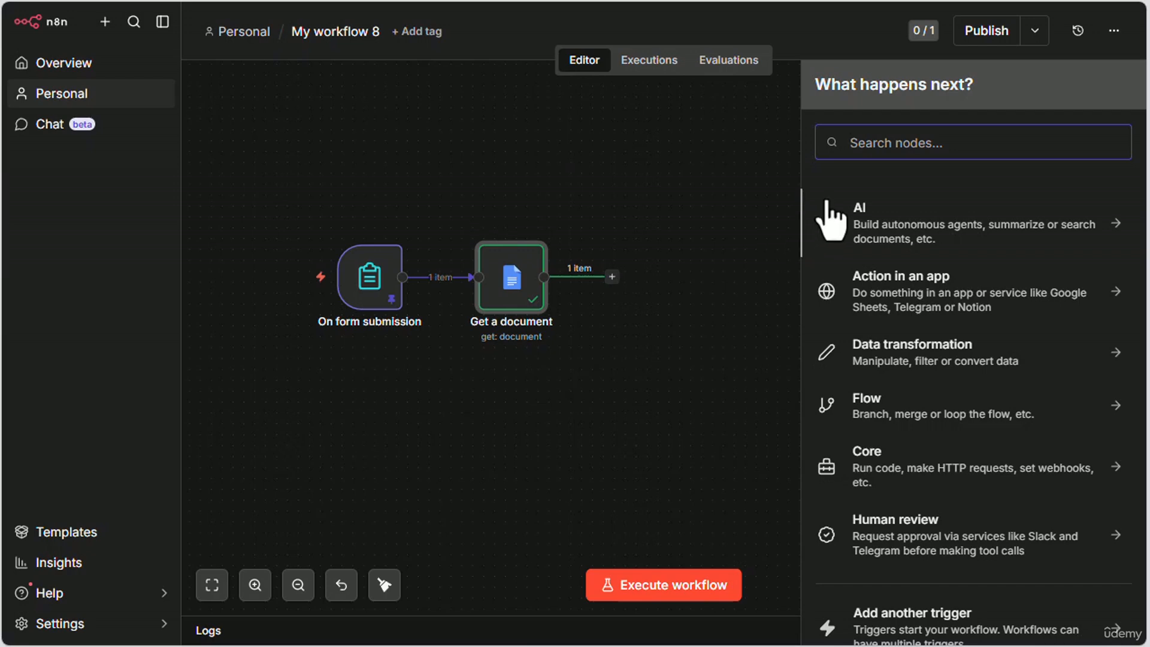
{"action": "type", "text": "ai agent"}
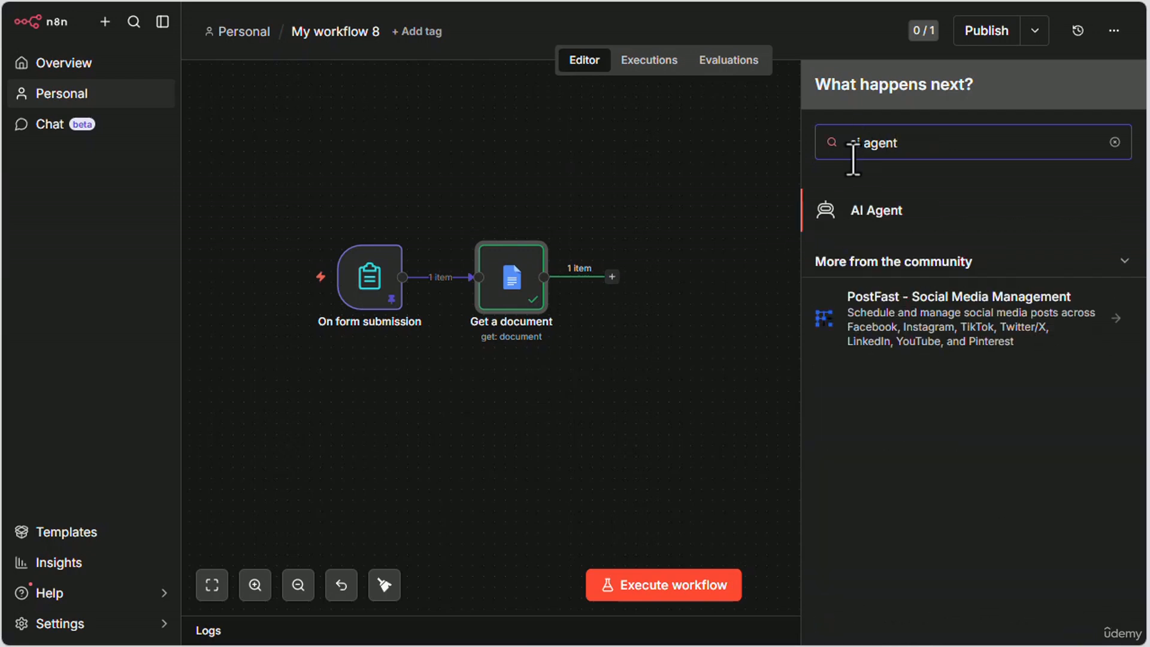
{"action": "left_click", "coordinate": [857, 213]}
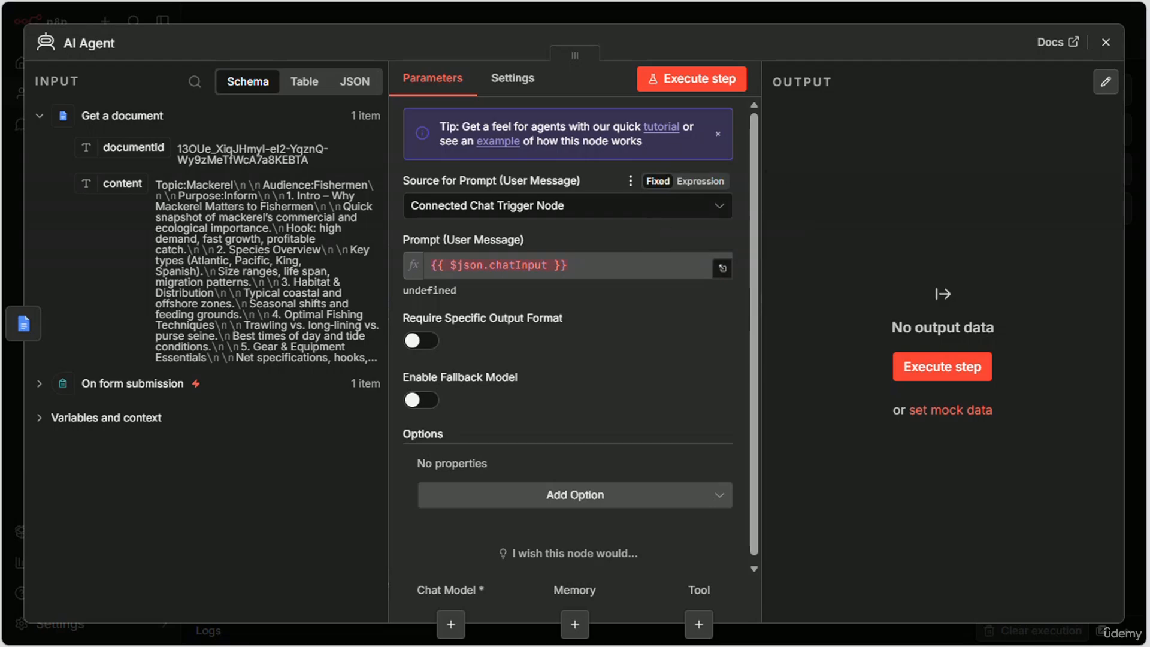
{"action": "left_click", "coordinate": [1107, 43]}
{"action": "mouse_move", "coordinate": [736, 282]}
{"action": "left_mouse_down"}
{"action": "mouse_move", "coordinate": [835, 281]}
{"action": "mouse_move", "coordinate": [748, 281]}
{"action": "left_mouse_up"}
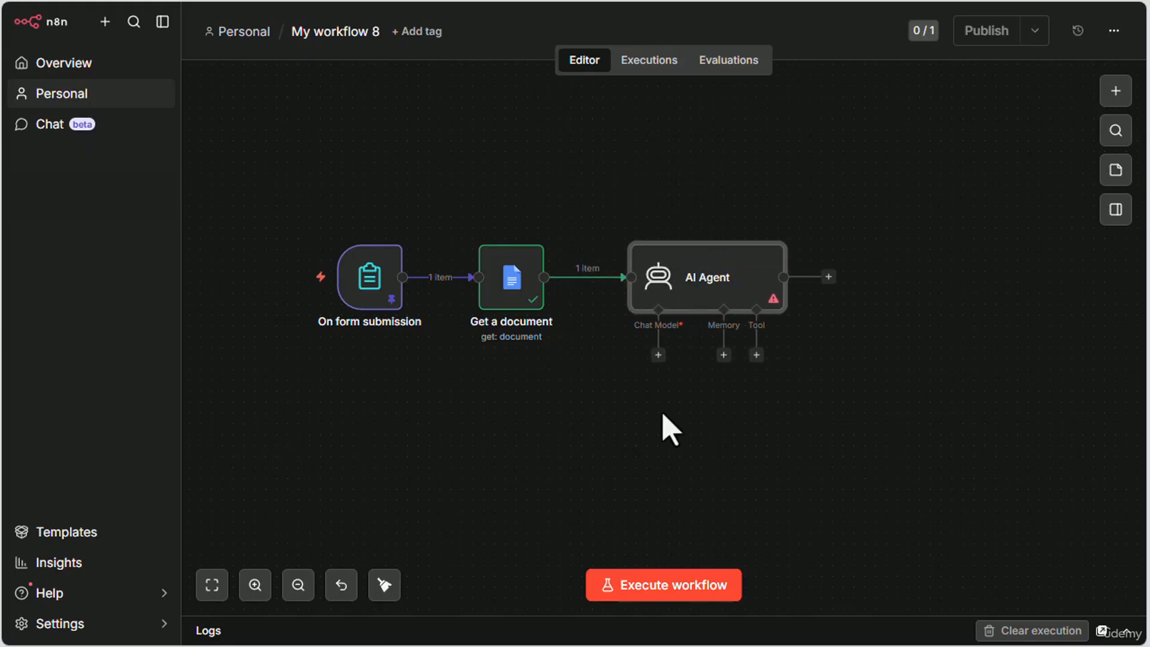
Attach an OpenRouter Chat Model to the AI Agent and select the existing OpenRouter account credential.
{"action": "left_click", "coordinate": [658, 354]}
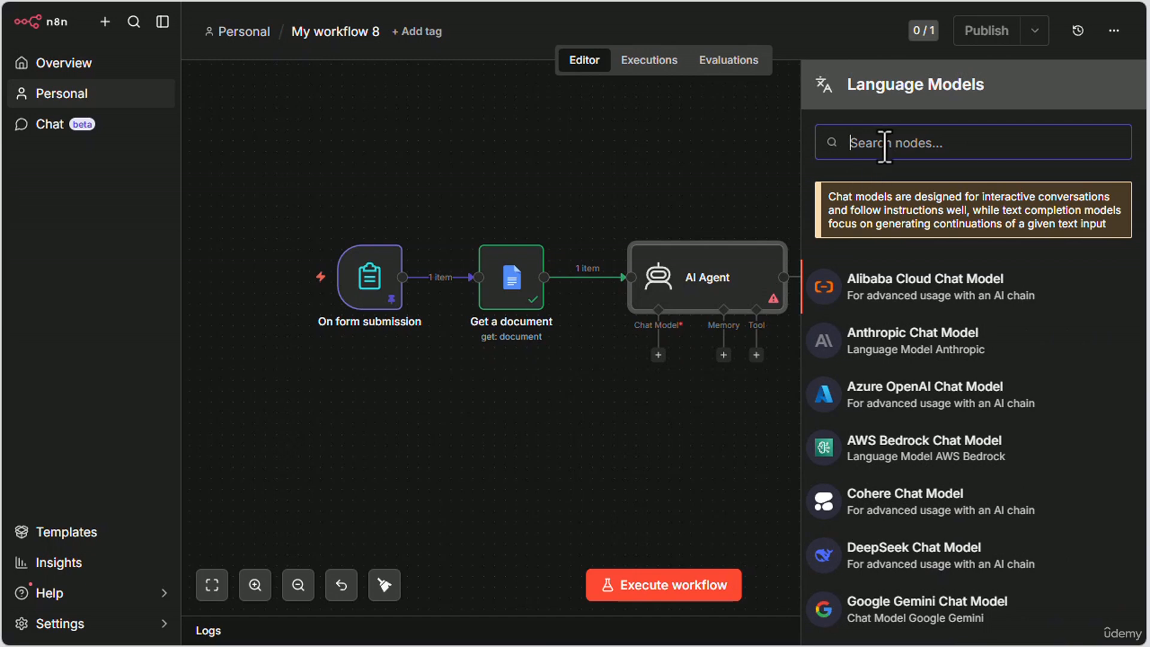
{"action": "type", "text": "open"}
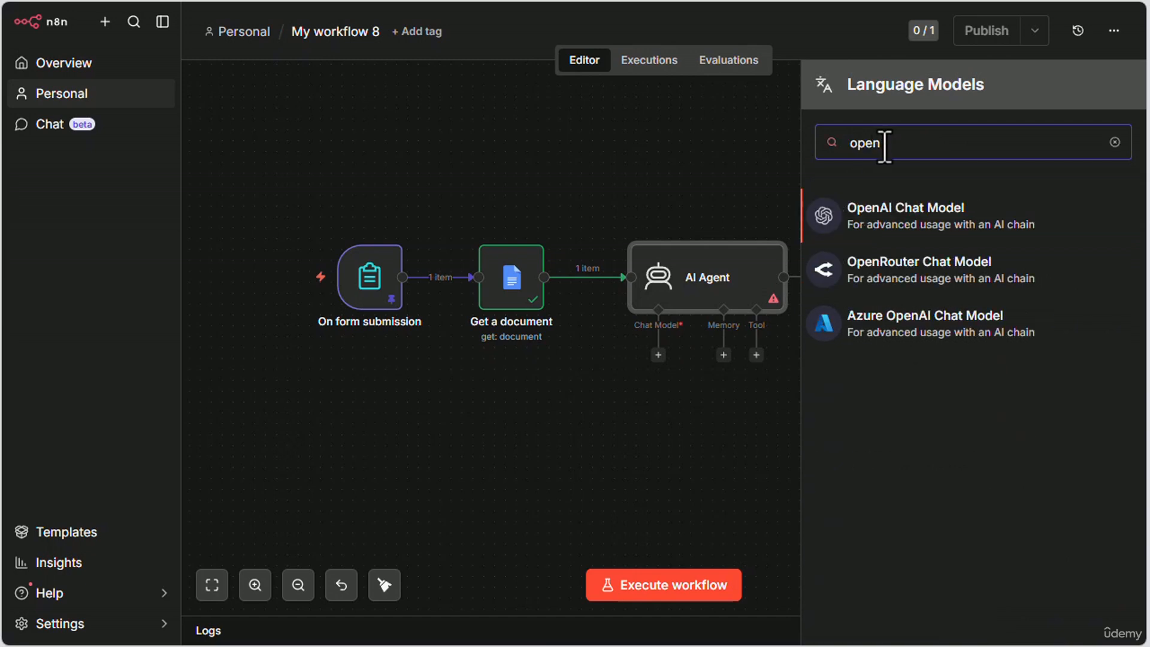
{"action": "left_click", "coordinate": [912, 286]}
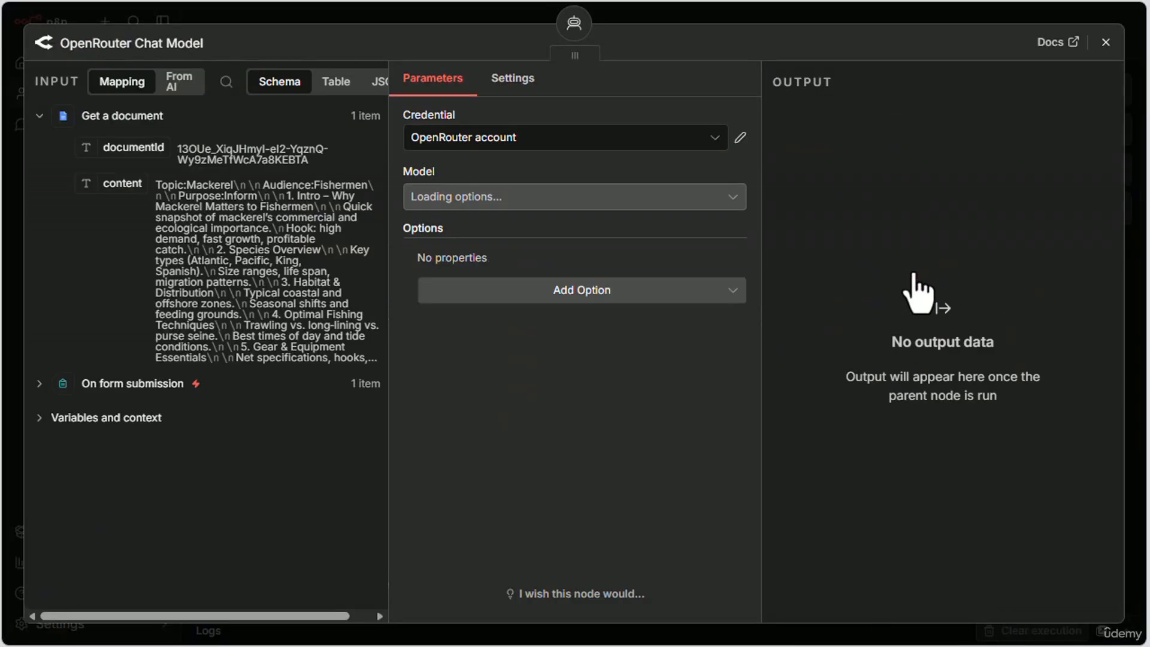
{"action": "left_click", "coordinate": [555, 142]}
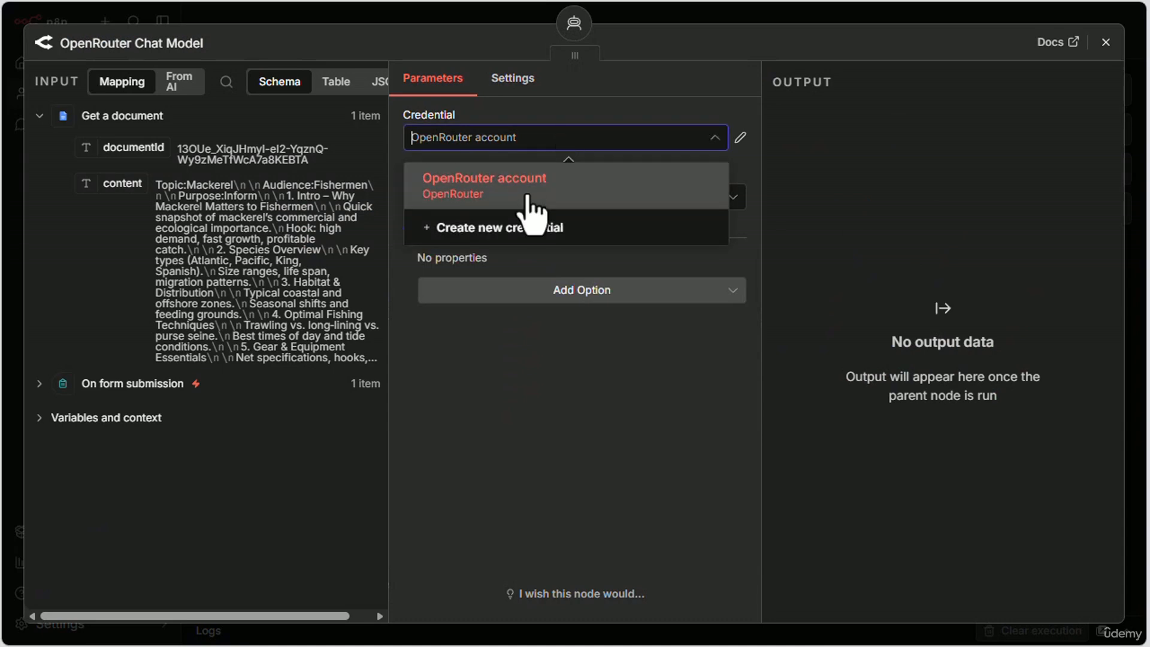
{"action": "left_click", "coordinate": [575, 183]}
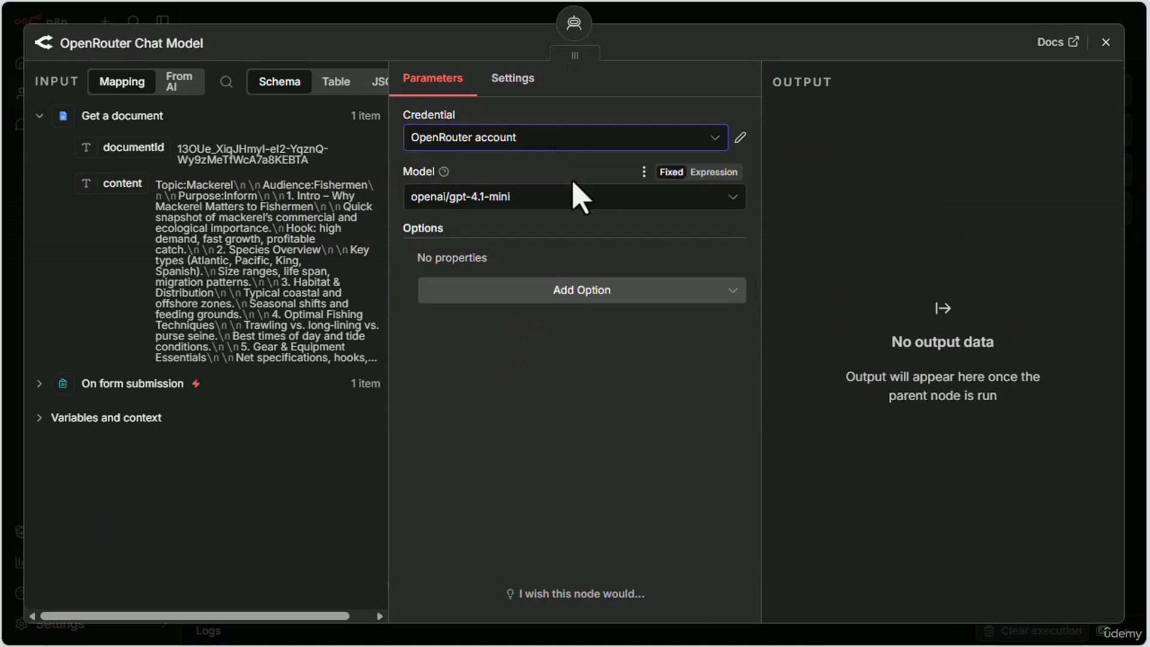
Keep openai/gpt-4.1-mini as the OpenRouter model and place the chat model node directly below the AI Agent.
{"action": "left_click", "coordinate": [527, 200]}
{"action": "left_click", "coordinate": [1081, 154]}
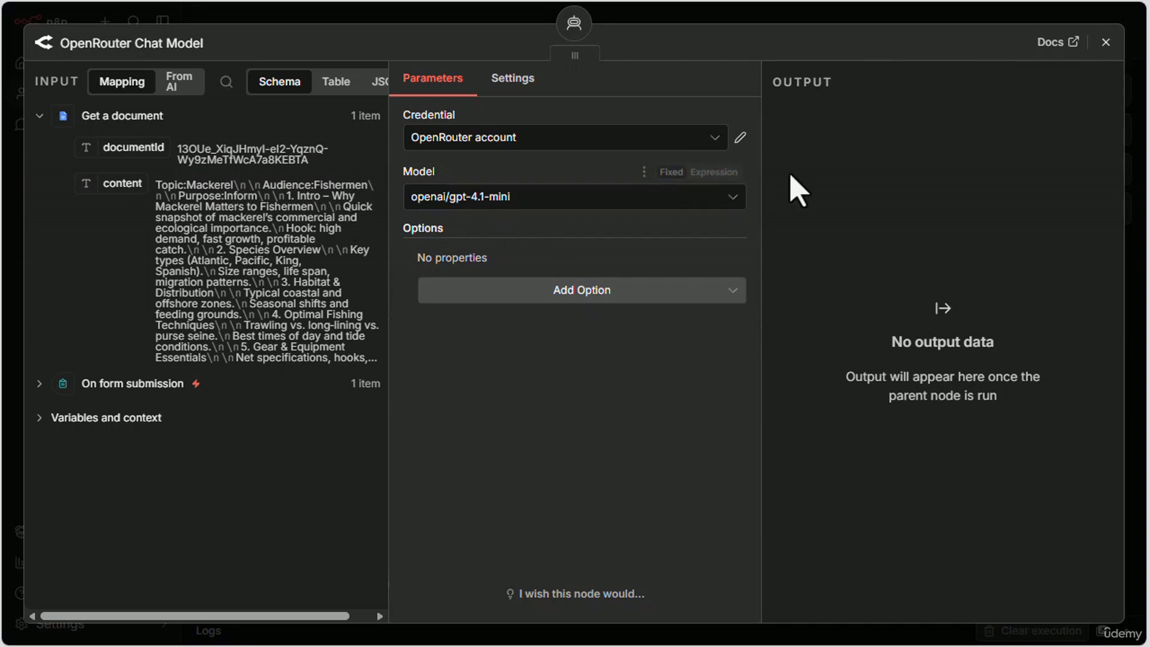
{"action": "left_click", "coordinate": [734, 203]}
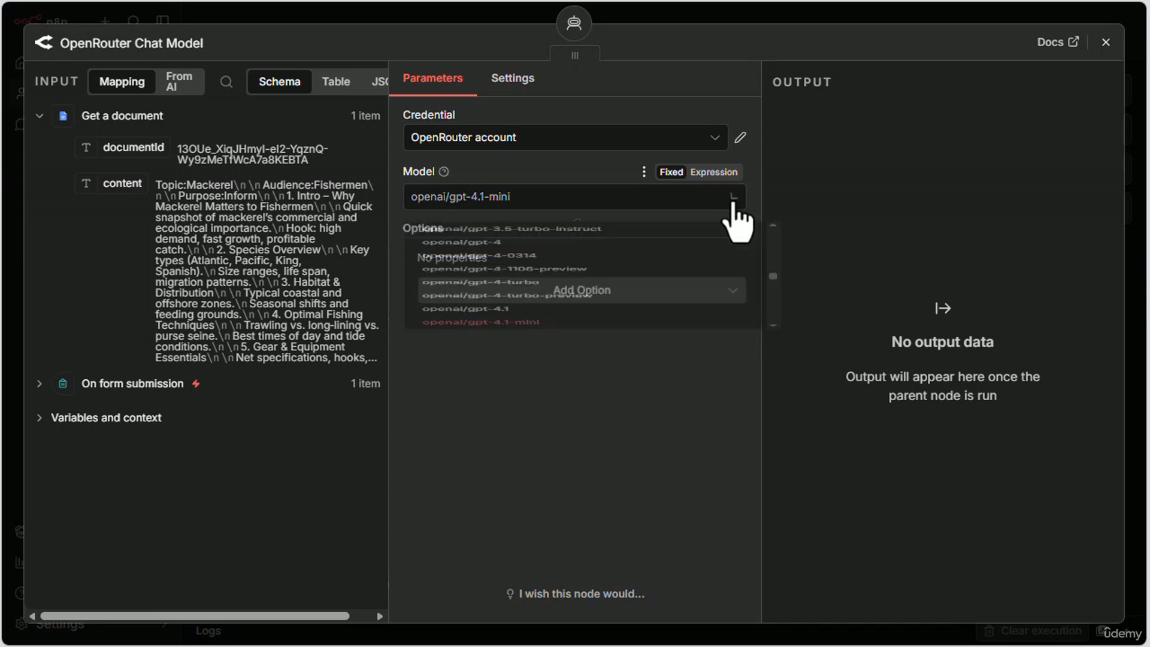
{"action": "left_click", "coordinate": [805, 193]}
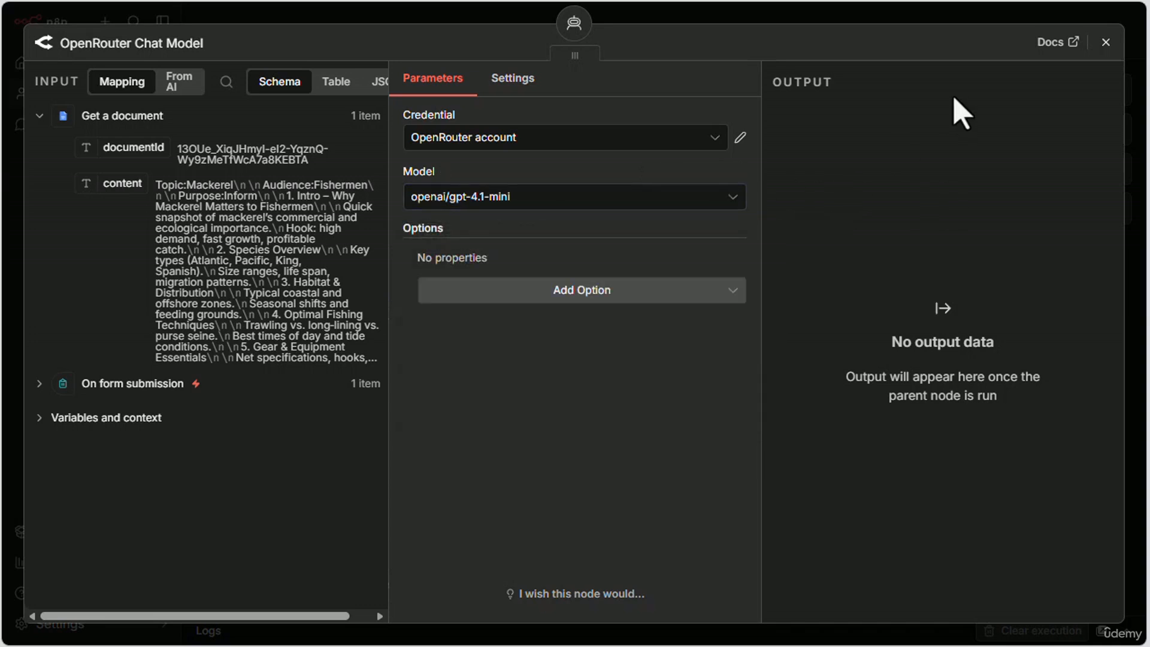
{"action": "left_click", "coordinate": [1106, 44]}
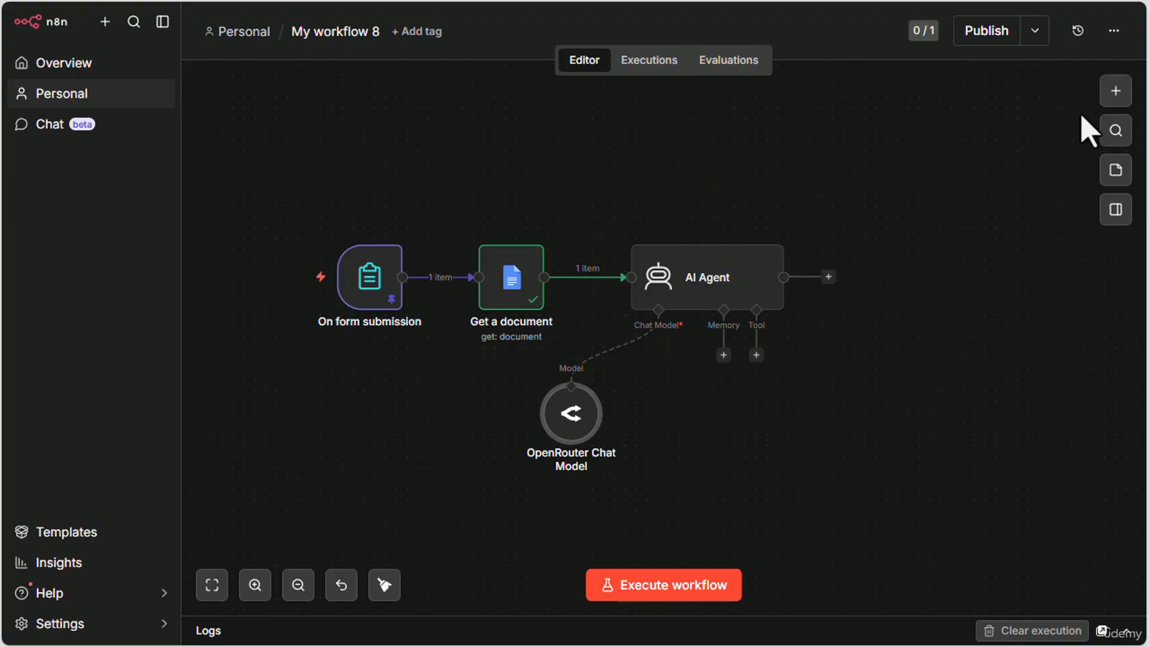
{"action": "left_click_drag", "start_coordinate": [564, 426], "coordinate": [650, 412]}
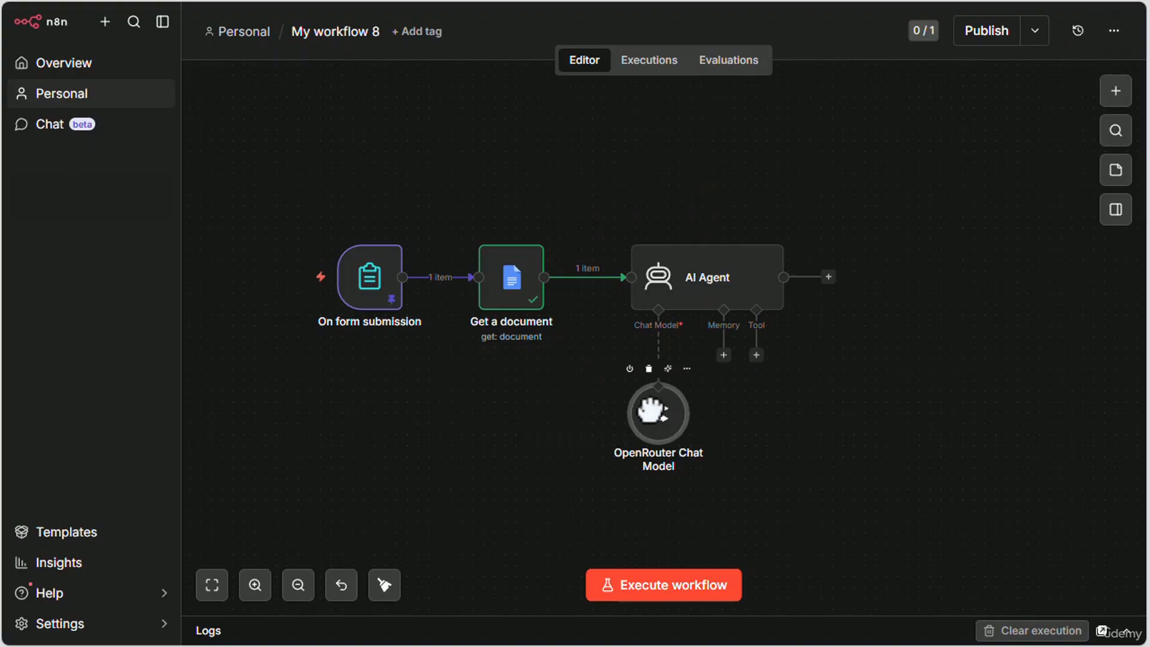
Rename the AI Agent node to "Expand on the Outline" and the workflow to "Outline to Article".
{"action": "double_click", "coordinate": [686, 281]}
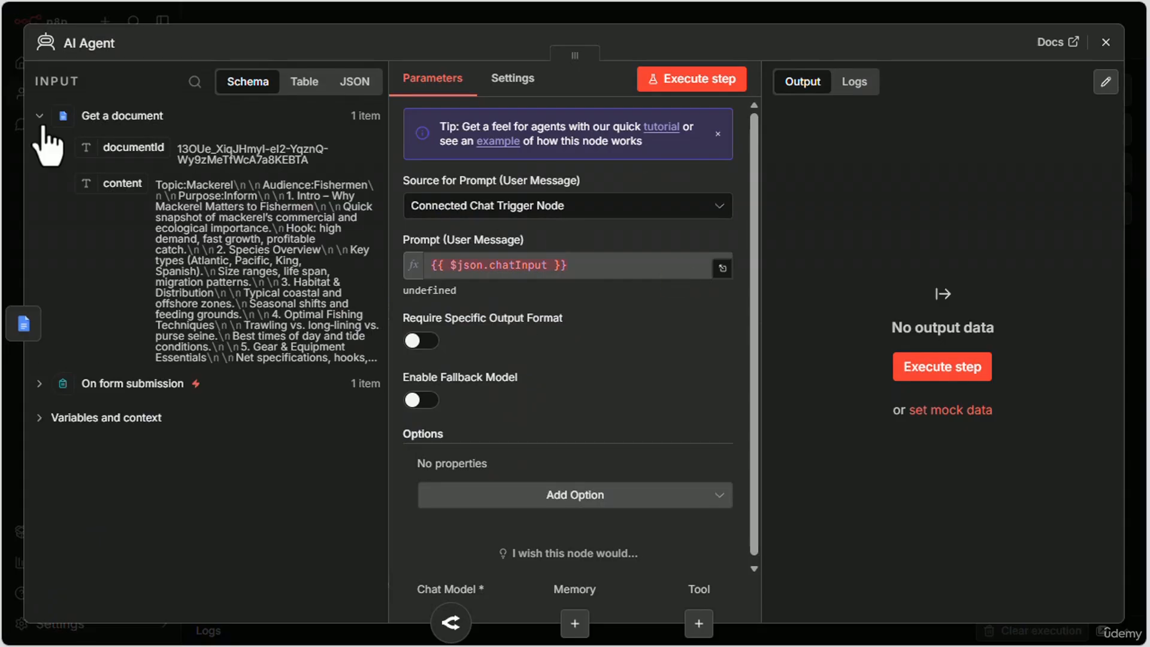
{"action": "left_click", "coordinate": [86, 43]}
{"action": "type", "text": "Expand on the Outline"}
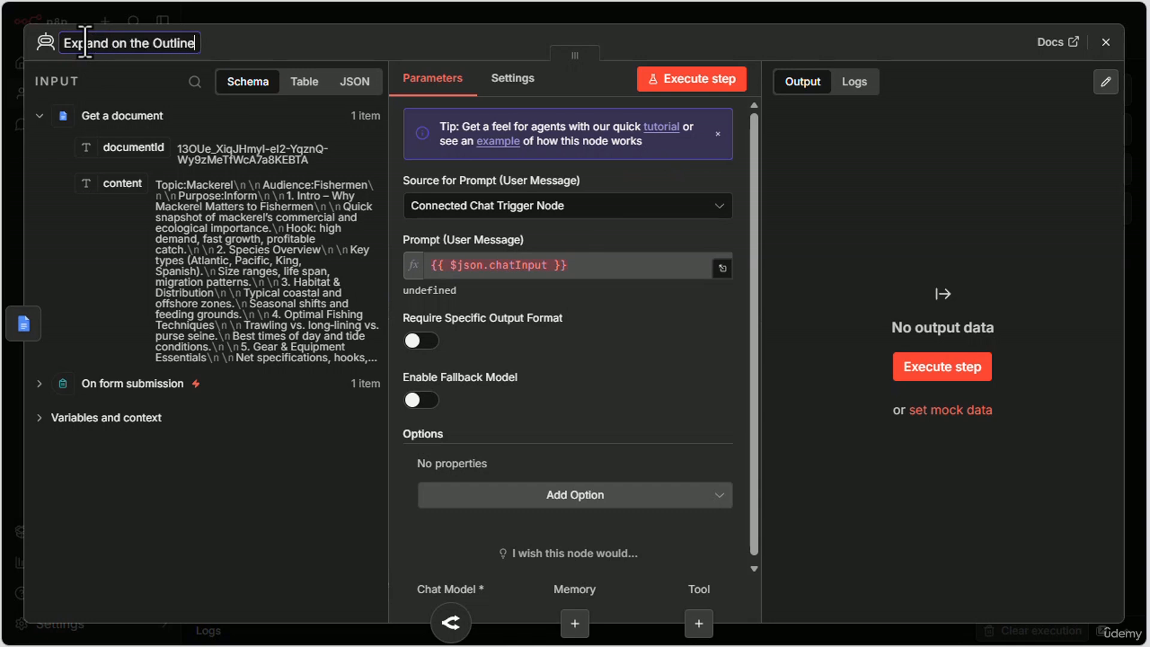
{"action": "left_click", "coordinate": [1106, 42]}
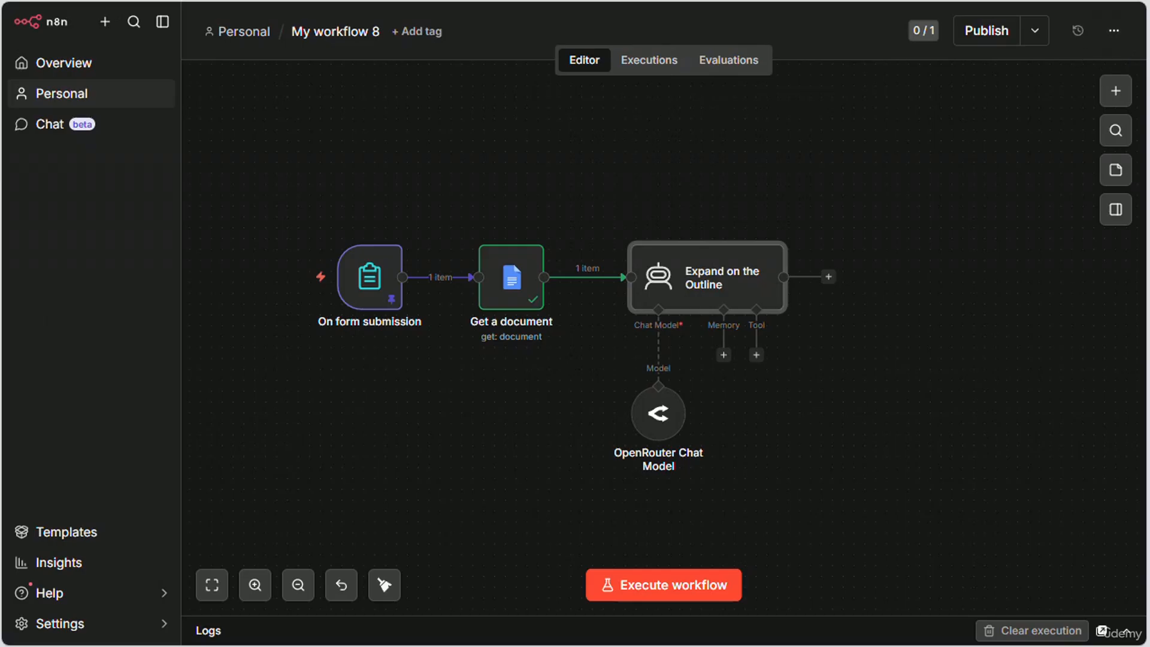
{"action": "left_click", "coordinate": [355, 31]}
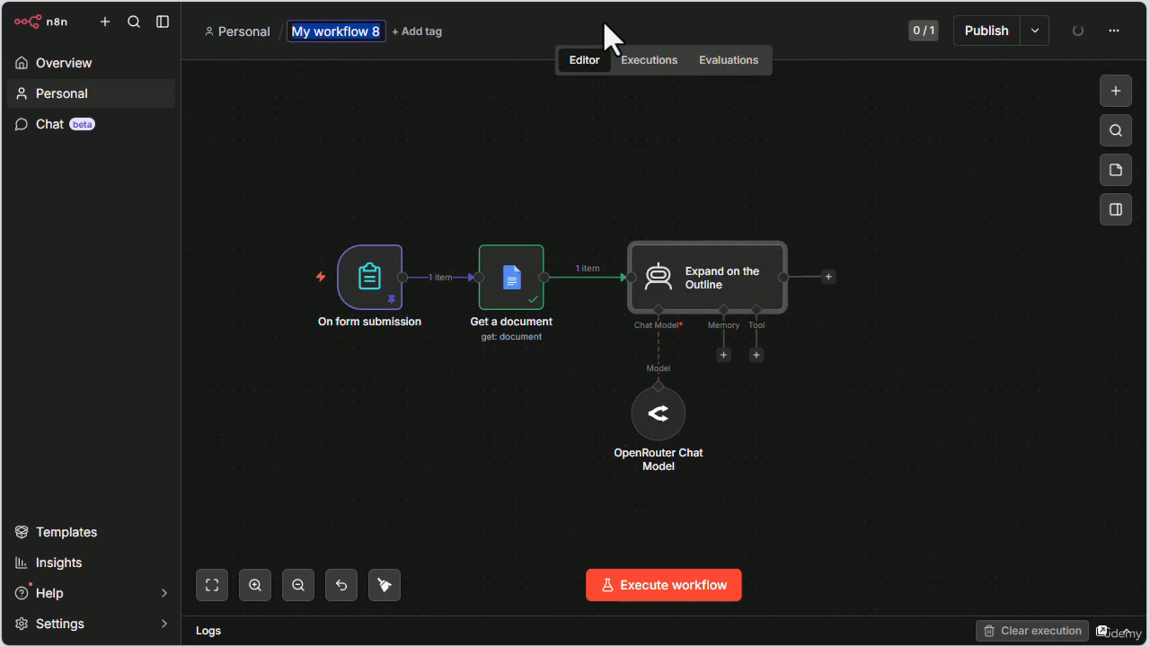
{"action": "type", "text": "Outline to Article"}
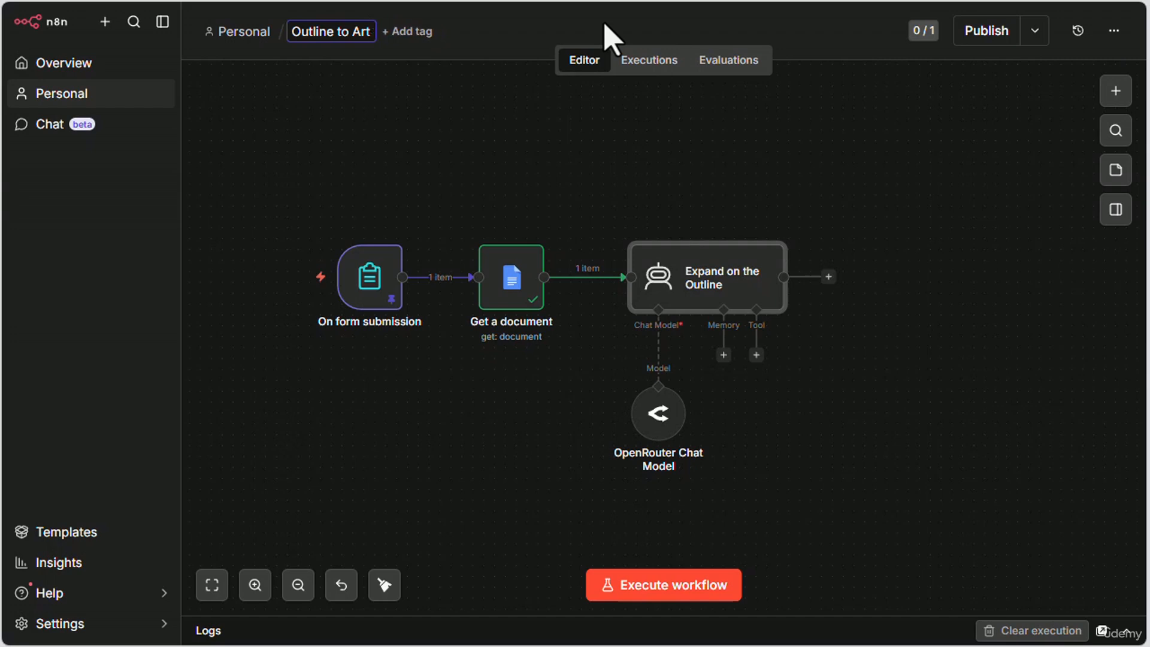
Set the Expand on the Outline node's prompt source to Define below and open its user message as an expression in the expanded editor.
{"action": "double_click", "coordinate": [693, 287]}
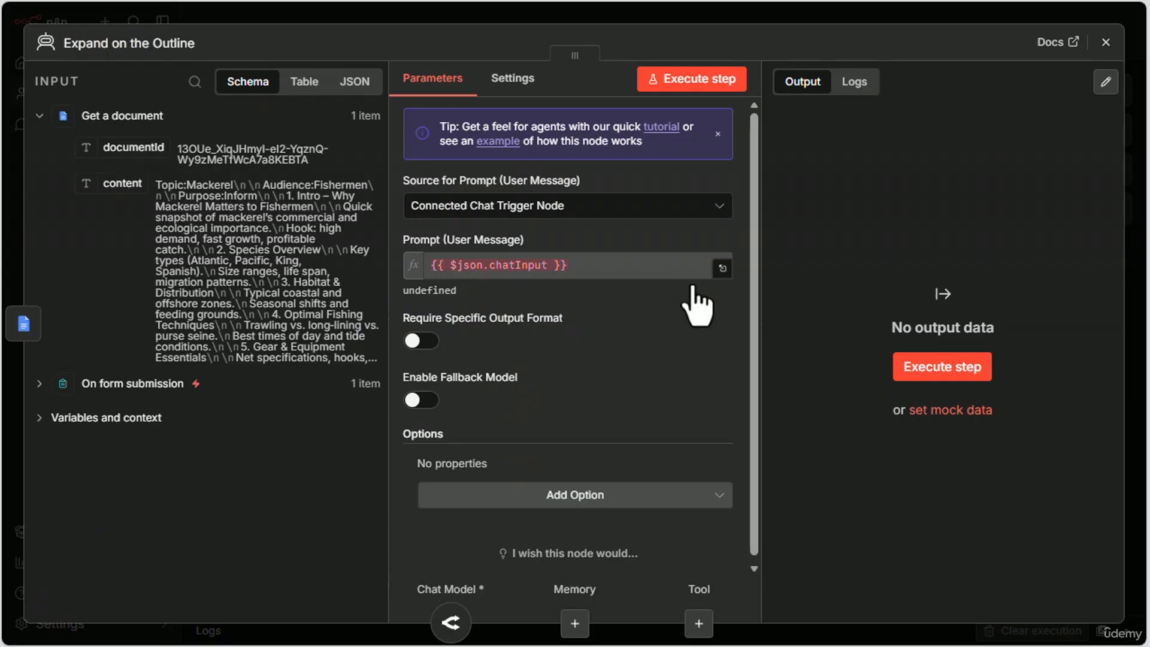
{"action": "left_click", "coordinate": [717, 206]}
{"action": "left_click", "coordinate": [462, 338]}
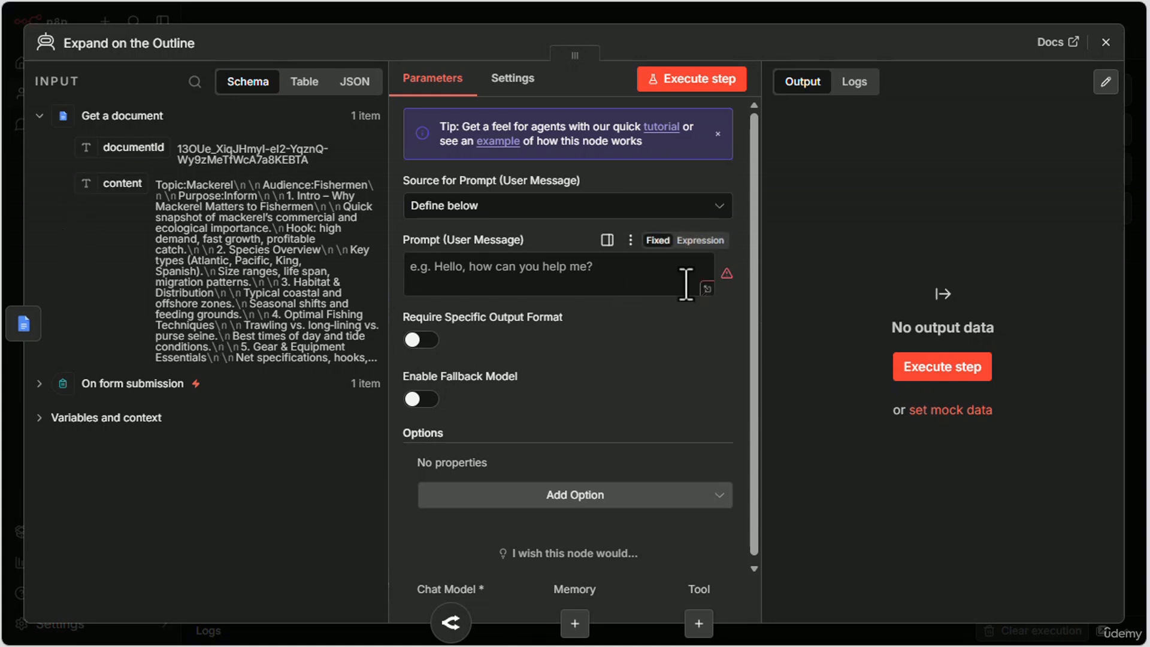
{"action": "left_click", "coordinate": [700, 242]}
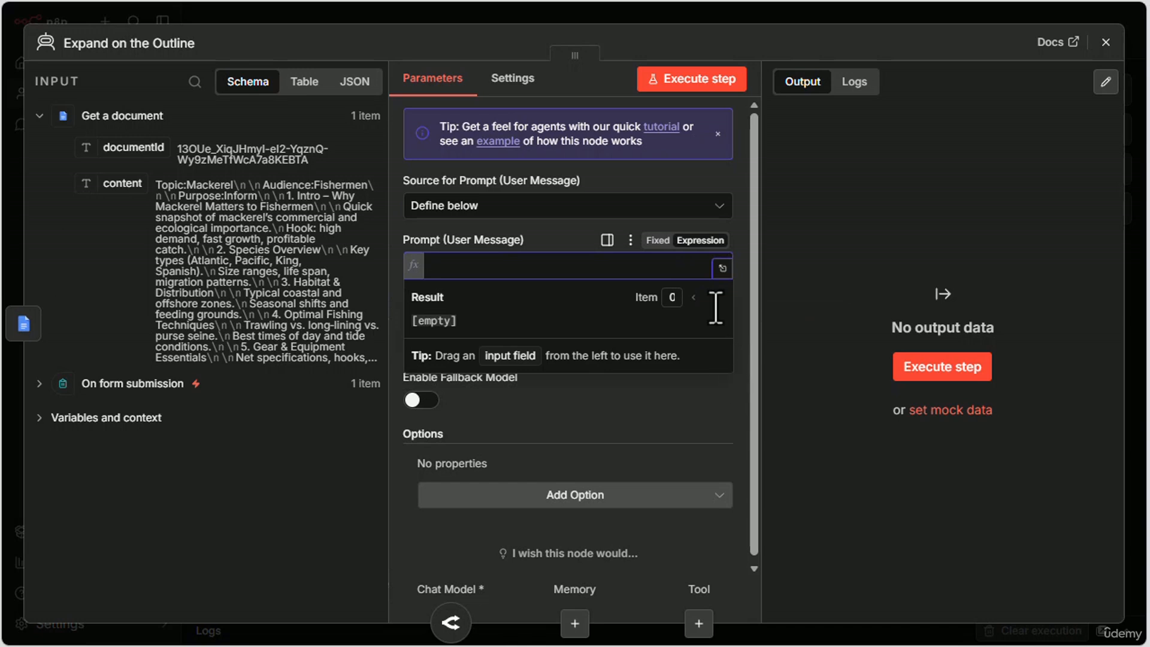
{"action": "left_click", "coordinate": [722, 267]}
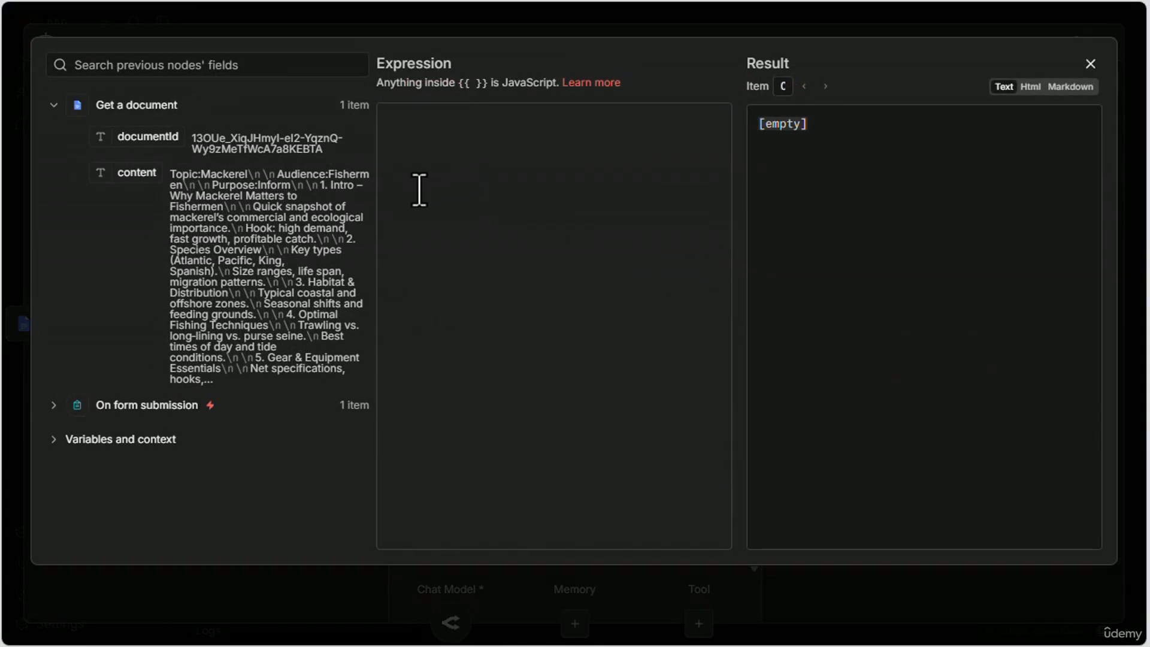
Write an opening <outline> tag and a closing </outline> tag in the prompt, with an empty line between them.
{"action": "left_click", "coordinate": [563, 119]}
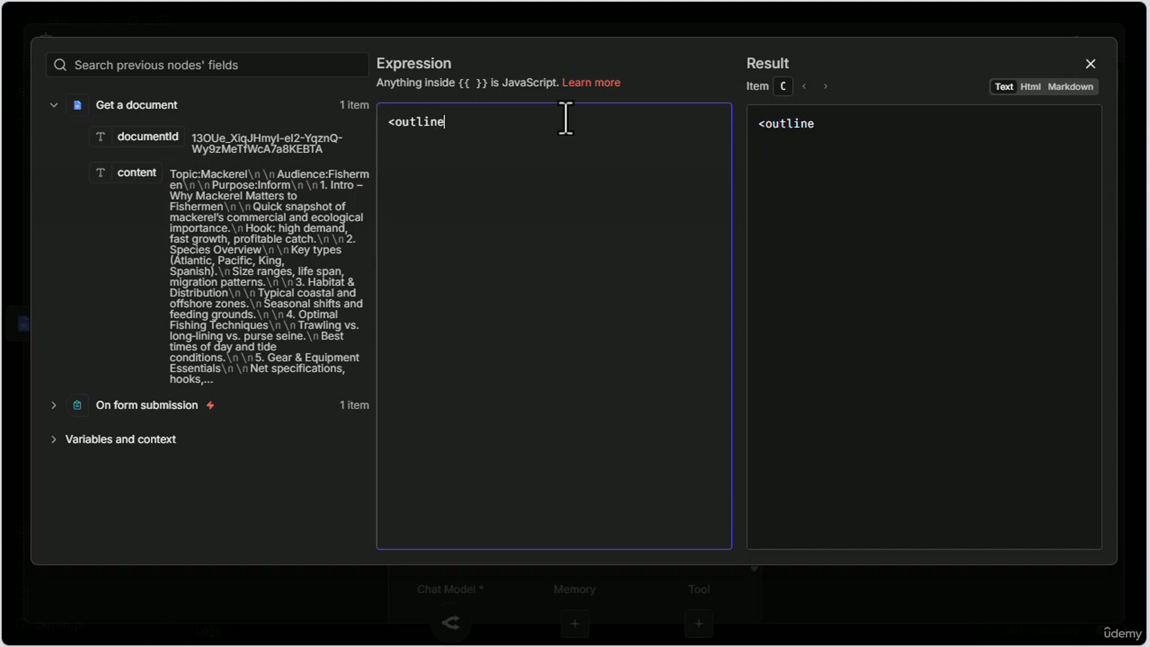
{"action": "key", "text": "ctrl+a"}
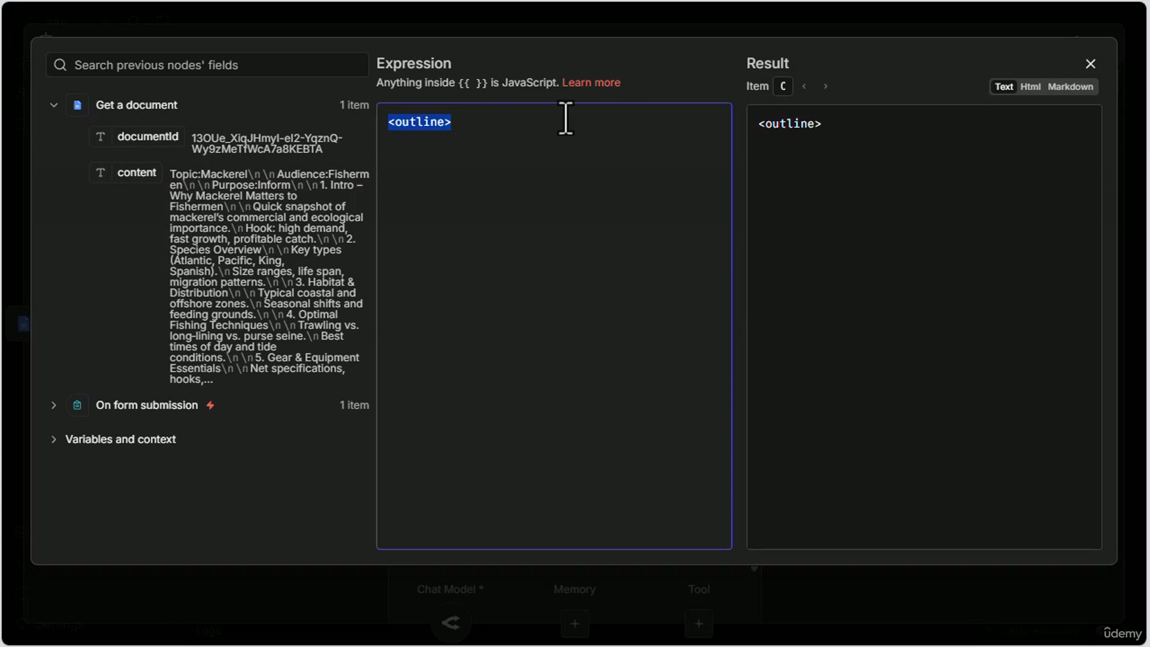
{"action": "key", "text": "ctrl+x"}
{"action": "key", "text": "ctrl+v"}
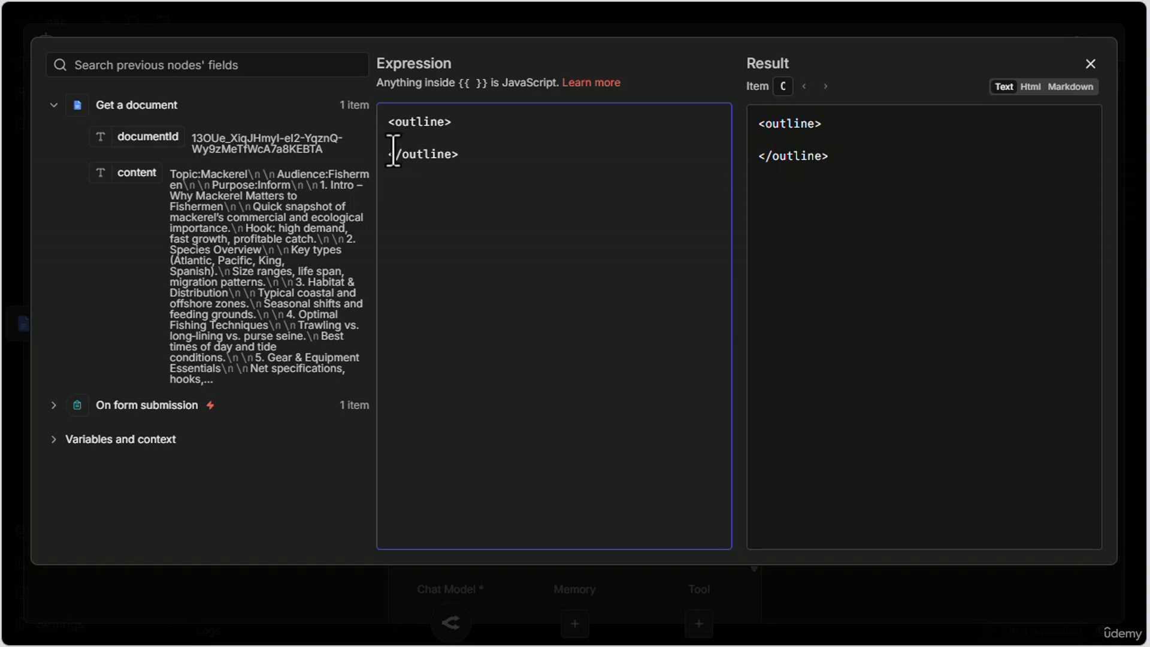
{"action": "left_click_drag", "start_coordinate": [401, 159], "coordinate": [394, 156]}
Add an <instructions> and </instructions> tag pair below the outline block, with an empty line between the tags.
{"action": "left_click", "coordinate": [473, 164]}
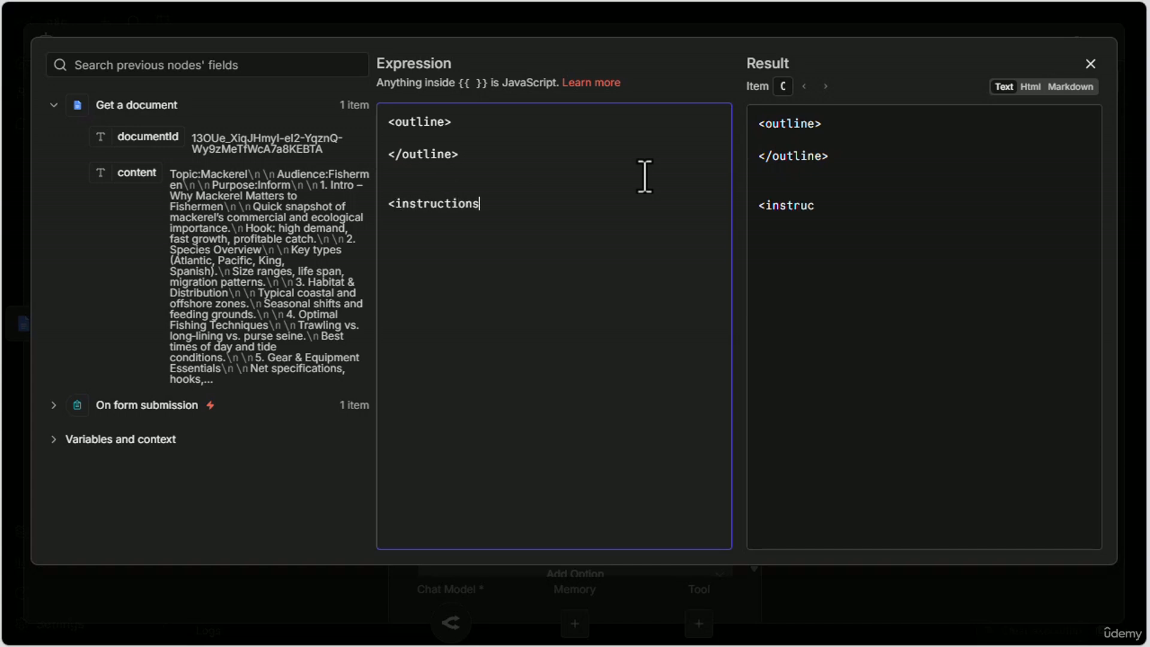
{"action": "key", "text": "shift+Home"}
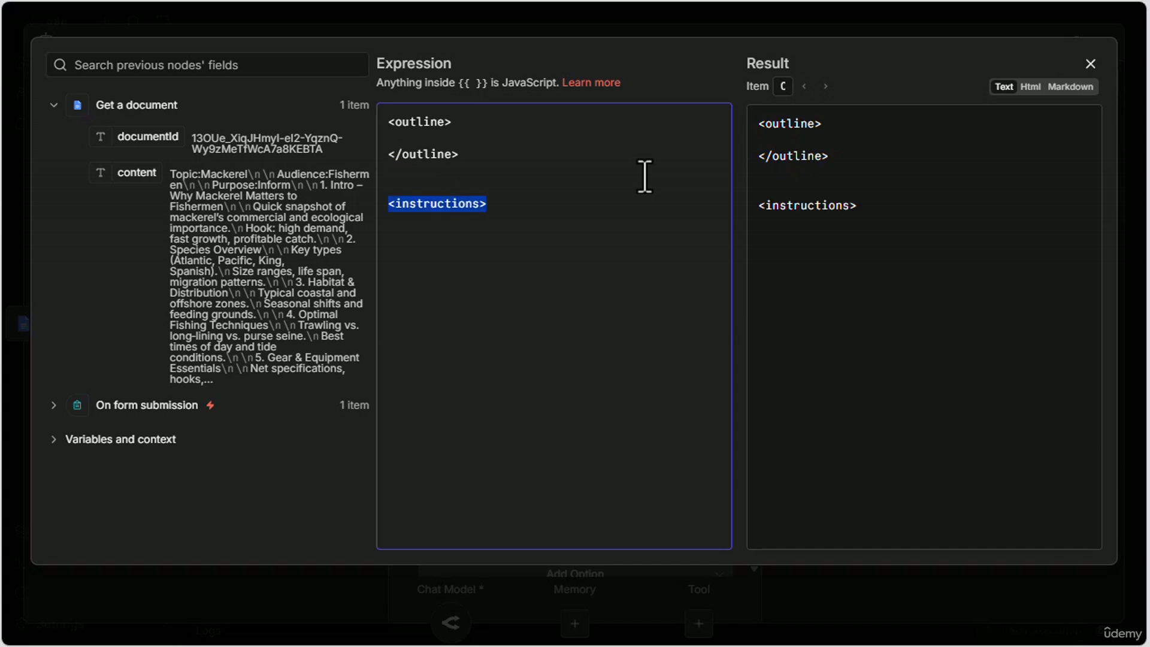
{"action": "key", "text": "End"}
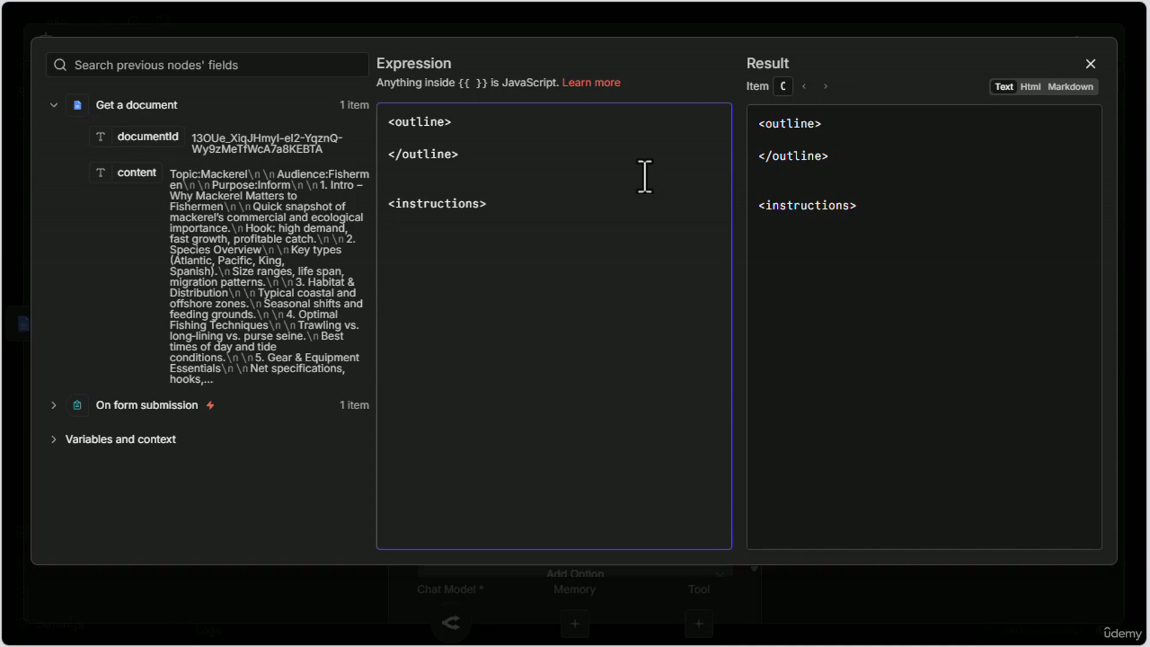
{"action": "key", "text": "Return"}
{"action": "key", "text": "ctrl+v"}
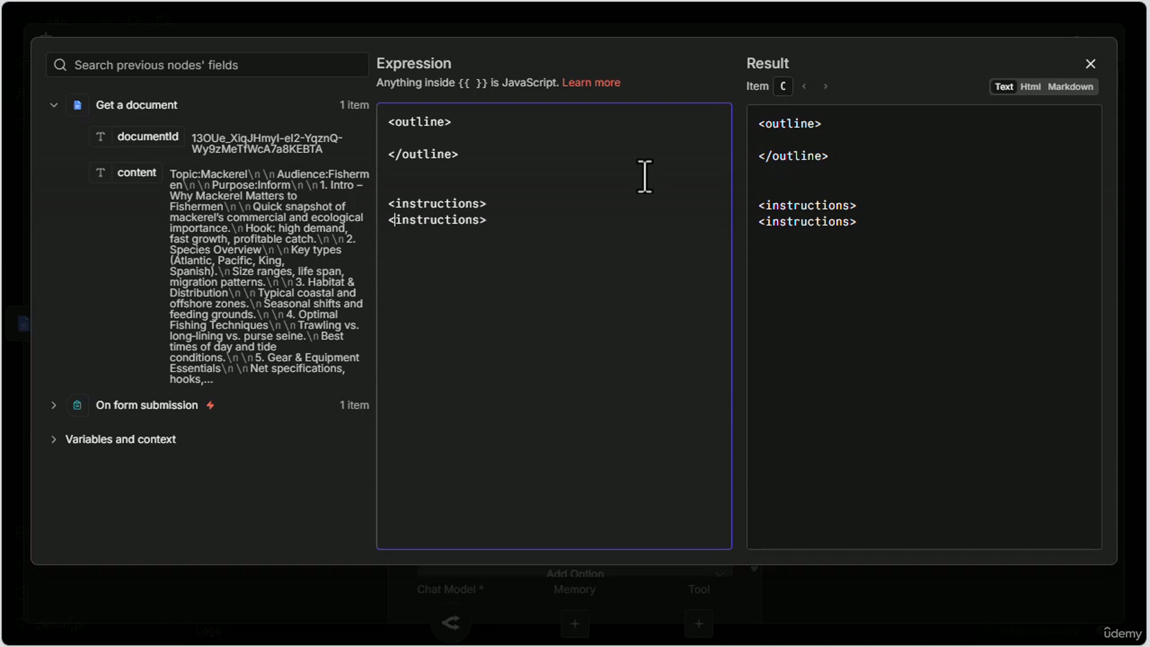
{"action": "type", "text": "/"}
{"action": "key", "text": "Return"}
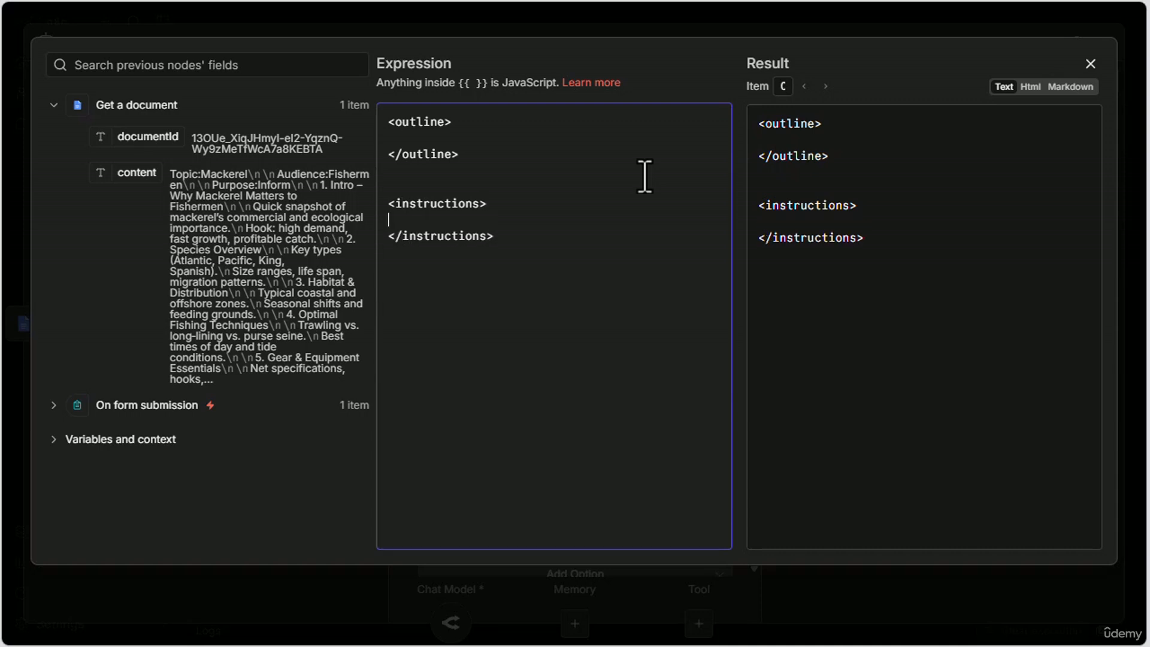
Leave the prompt editor and rename the Get a document node to "Get Outline".
{"action": "left_click", "coordinate": [398, 137]}
{"action": "left_click", "coordinate": [52, 405]}
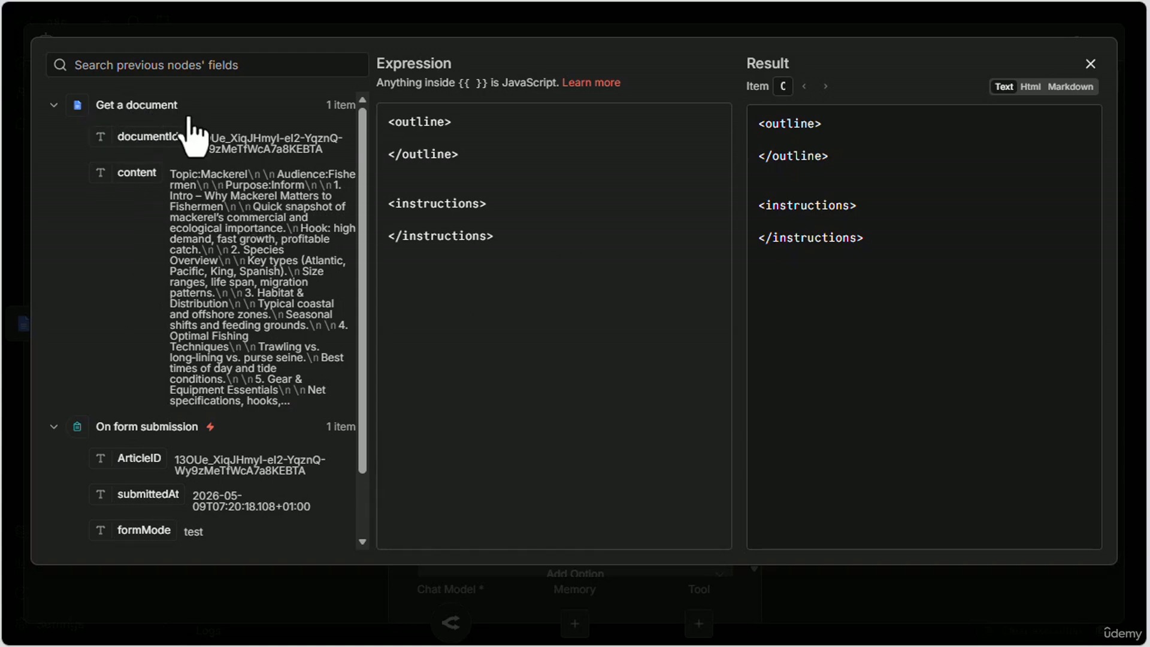
{"action": "left_click", "coordinate": [1090, 64]}
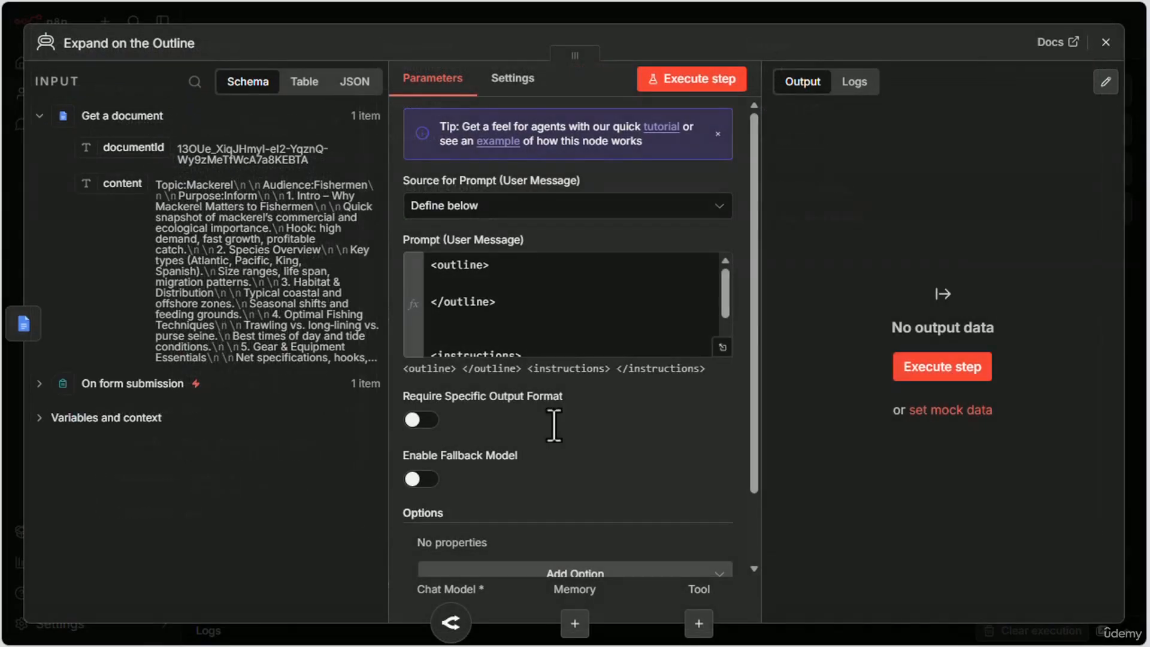
{"action": "left_click", "coordinate": [1106, 42]}
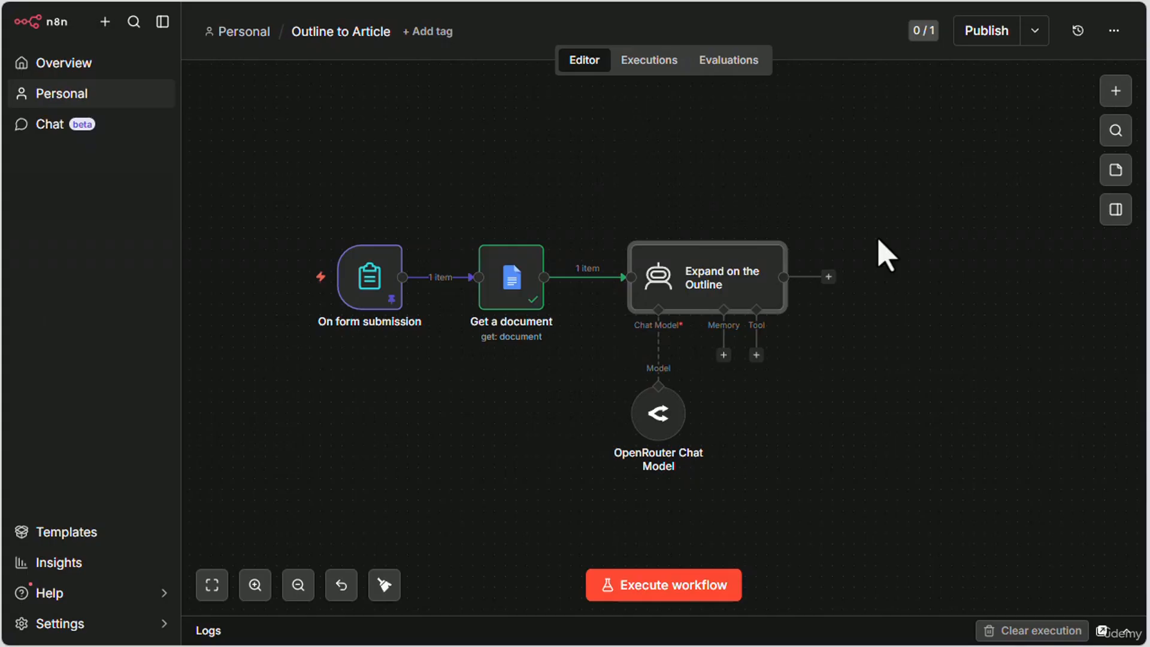
{"action": "double_click", "coordinate": [513, 308]}
{"action": "left_click", "coordinate": [120, 43]}
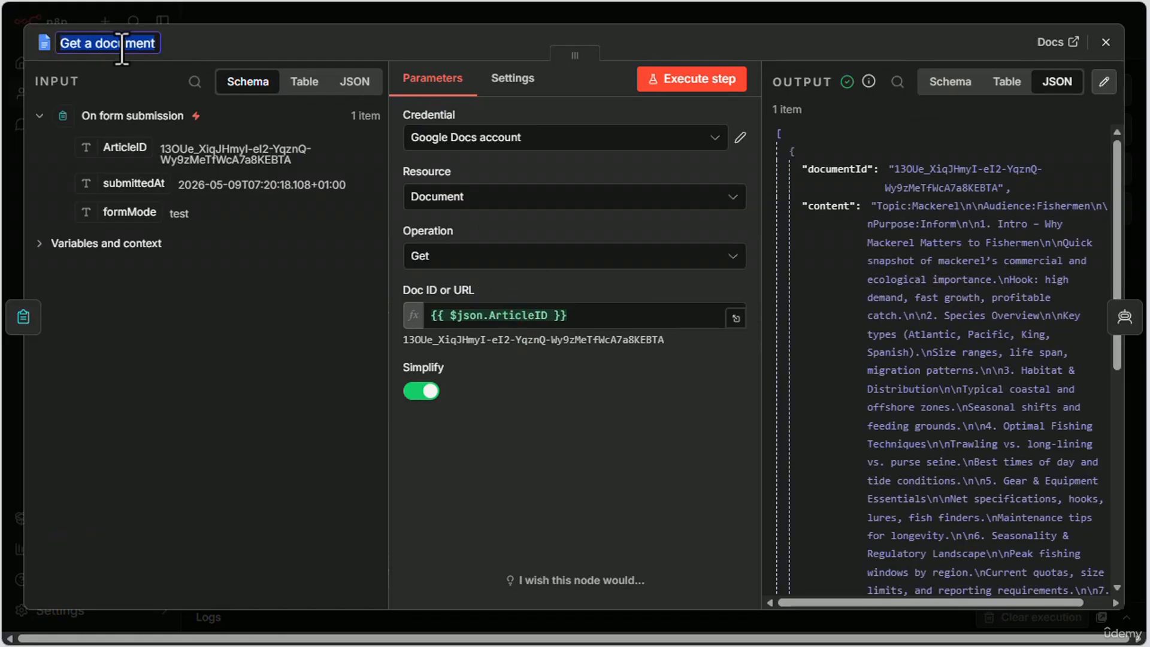
{"action": "type", "text": "Get Outline"}
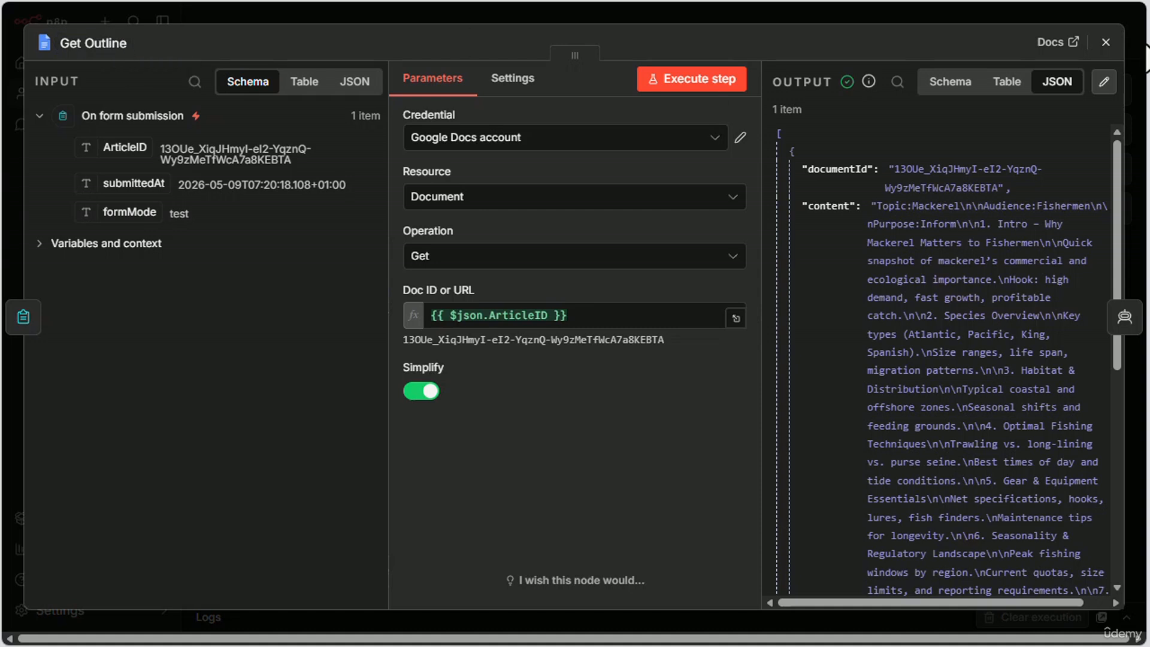
{"action": "left_click", "coordinate": [1106, 41]}
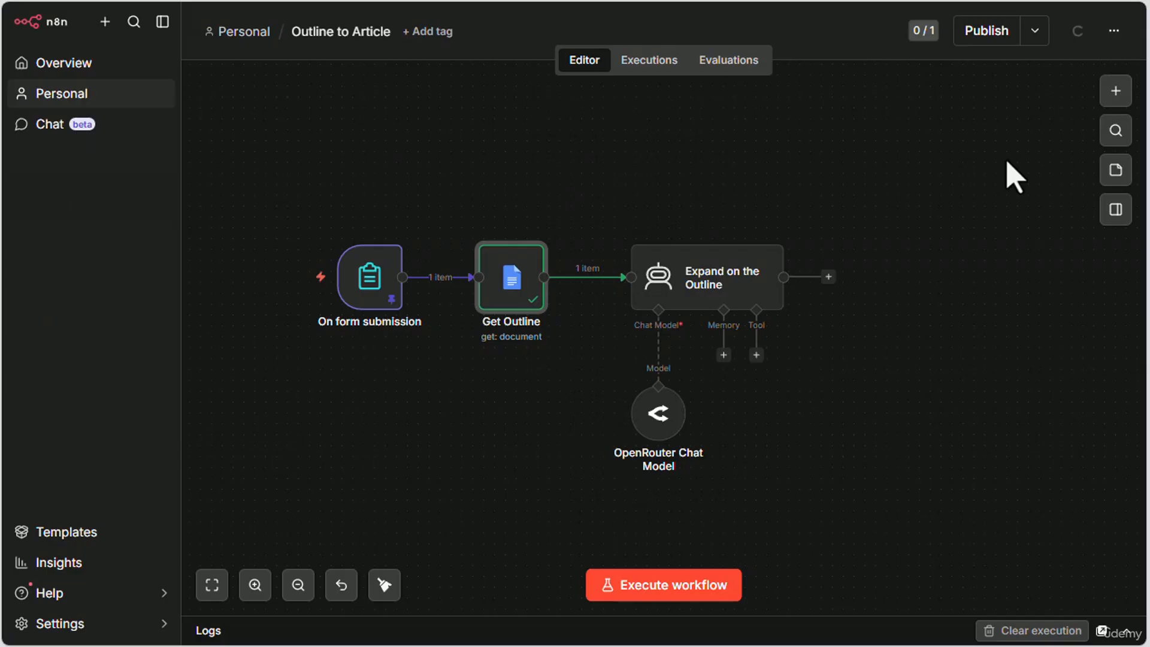
Insert the Get Outline node's content field between the agent prompt's outline tags as {{ $json.content }}.
{"action": "double_click", "coordinate": [690, 276]}
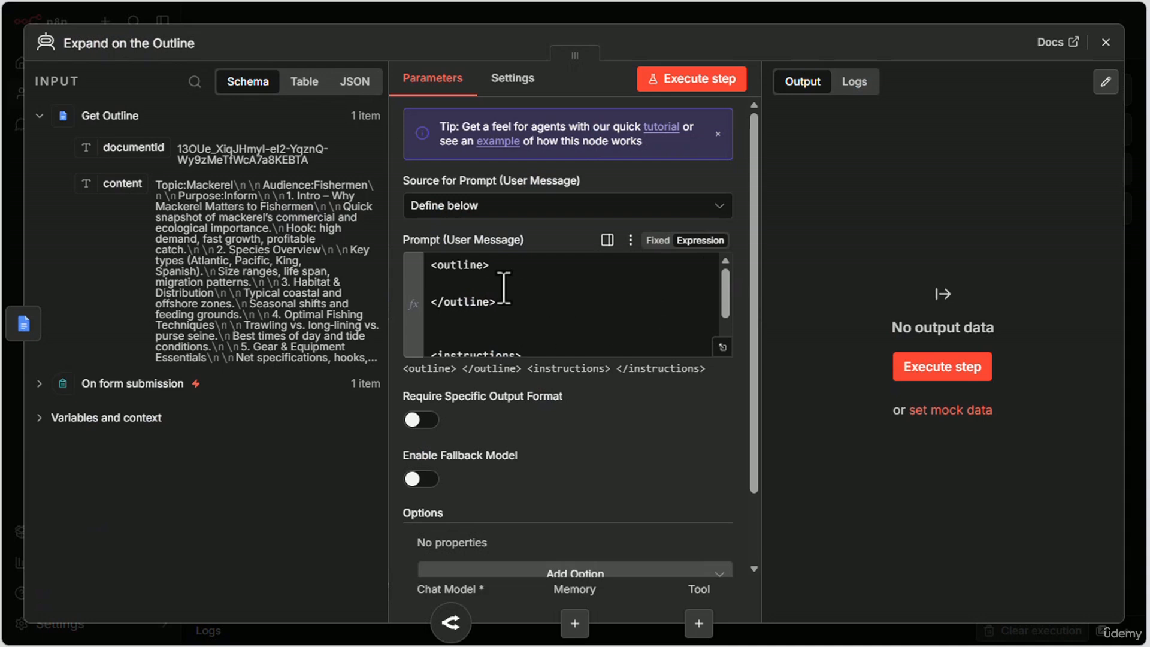
{"action": "left_click", "coordinate": [503, 288]}
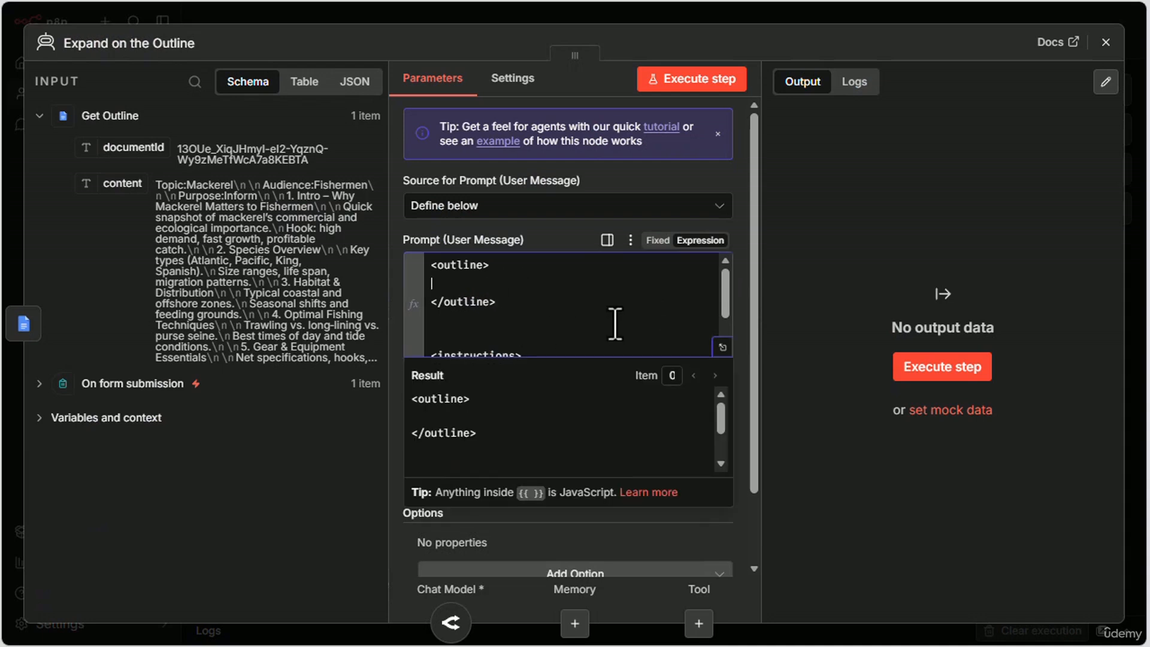
{"action": "left_click", "coordinate": [722, 347]}
{"action": "left_click", "coordinate": [429, 141]}
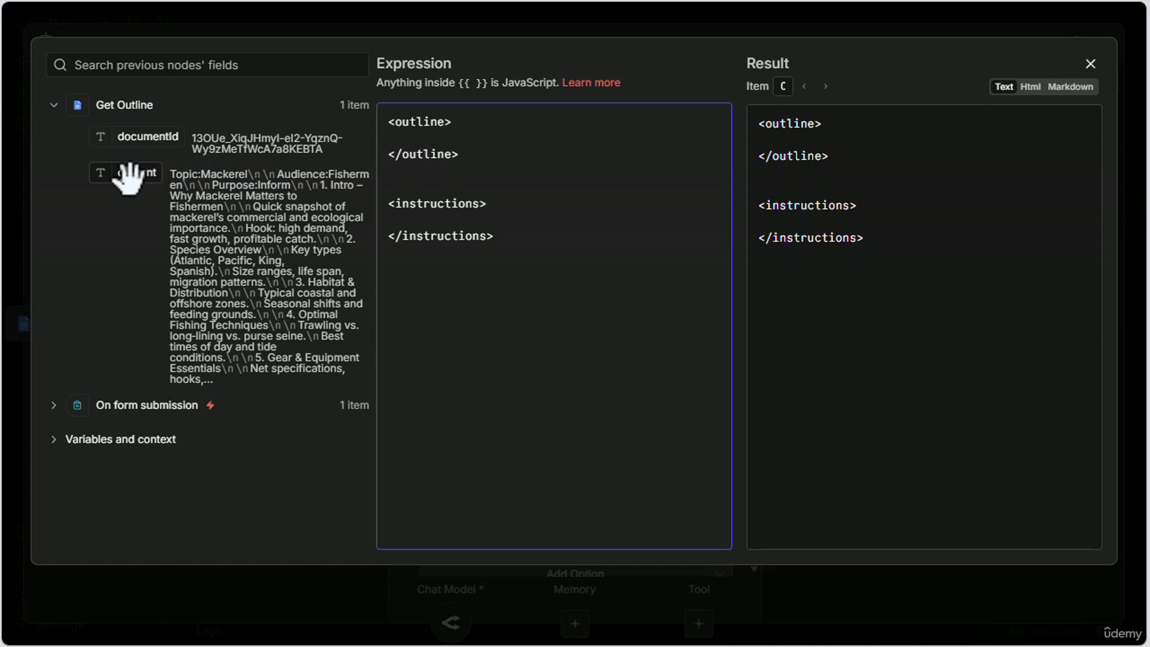
{"action": "left_click_drag", "start_coordinate": [131, 174], "coordinate": [447, 157]}
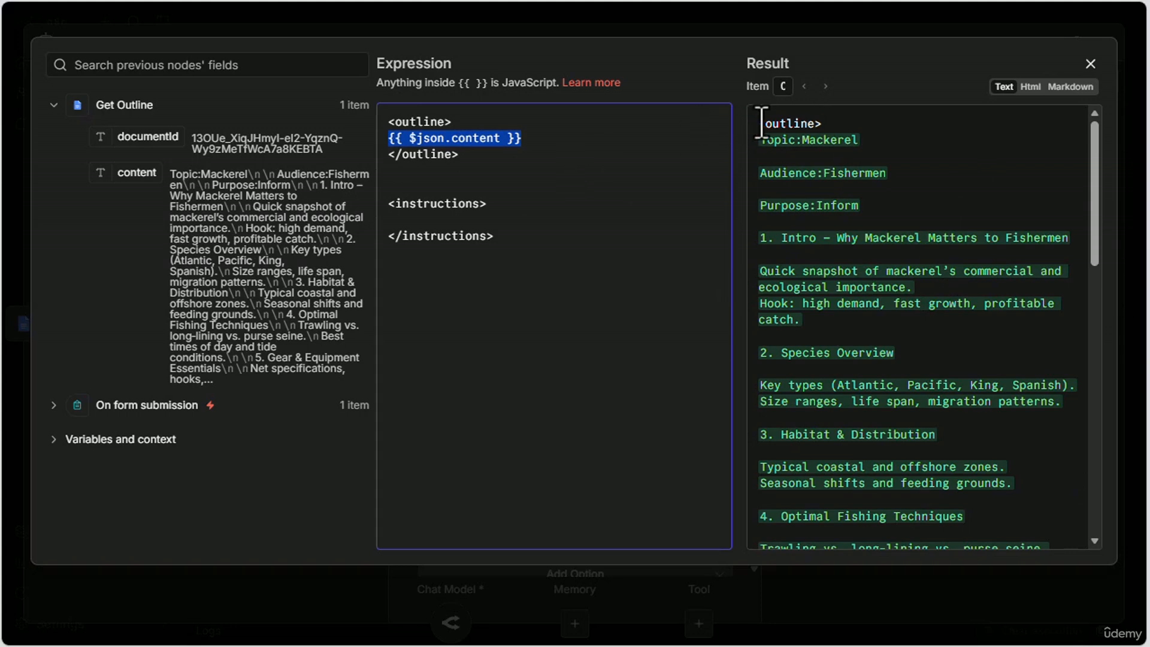
Review the rendered prompt through to its closing tags, and place the cursor between the instructions tags.
{"action": "left_click", "coordinate": [838, 123]}
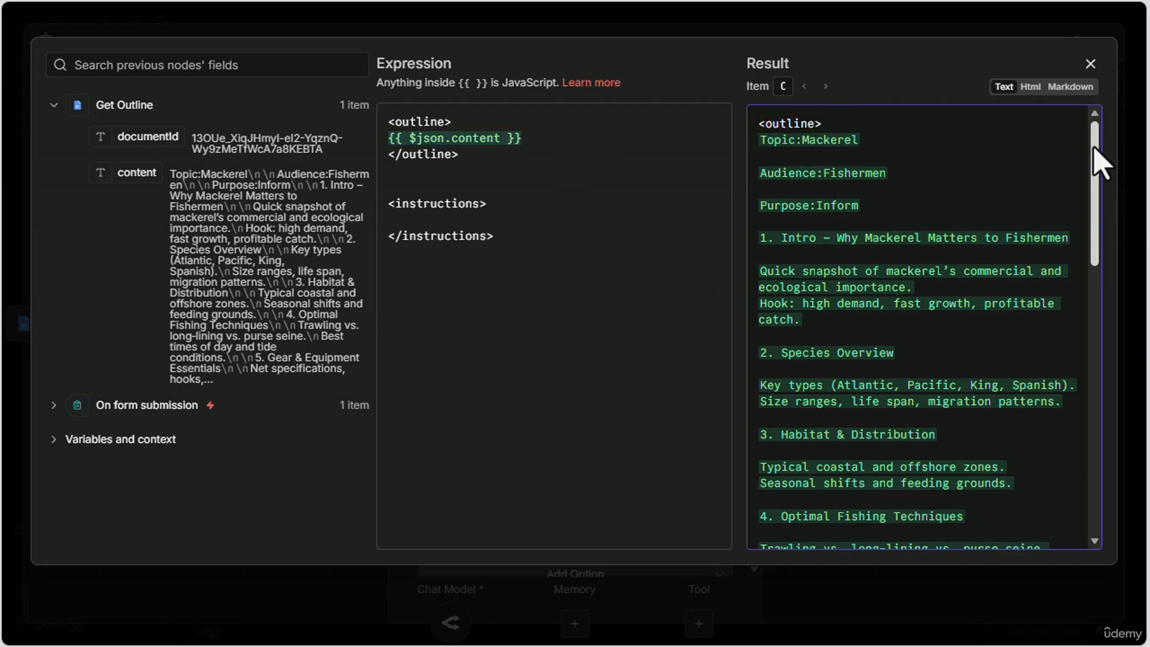
{"action": "left_click_drag", "start_coordinate": [1099, 156], "coordinate": [1098, 444]}
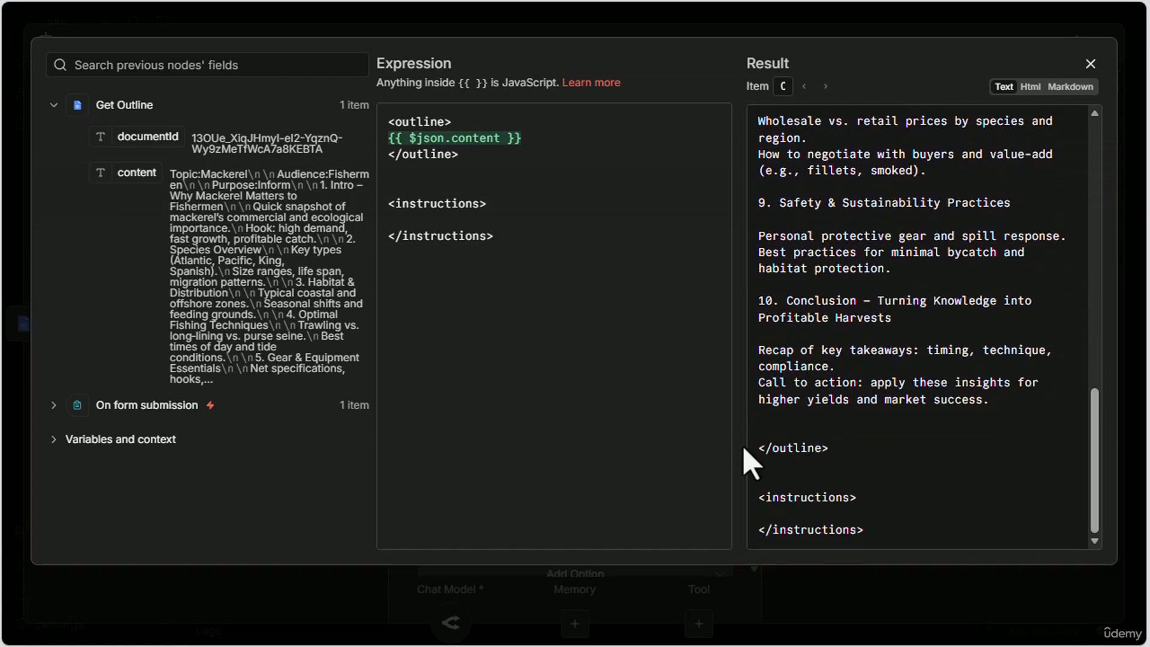
{"action": "left_click", "coordinate": [844, 451]}
{"action": "left_click", "coordinate": [436, 219]}
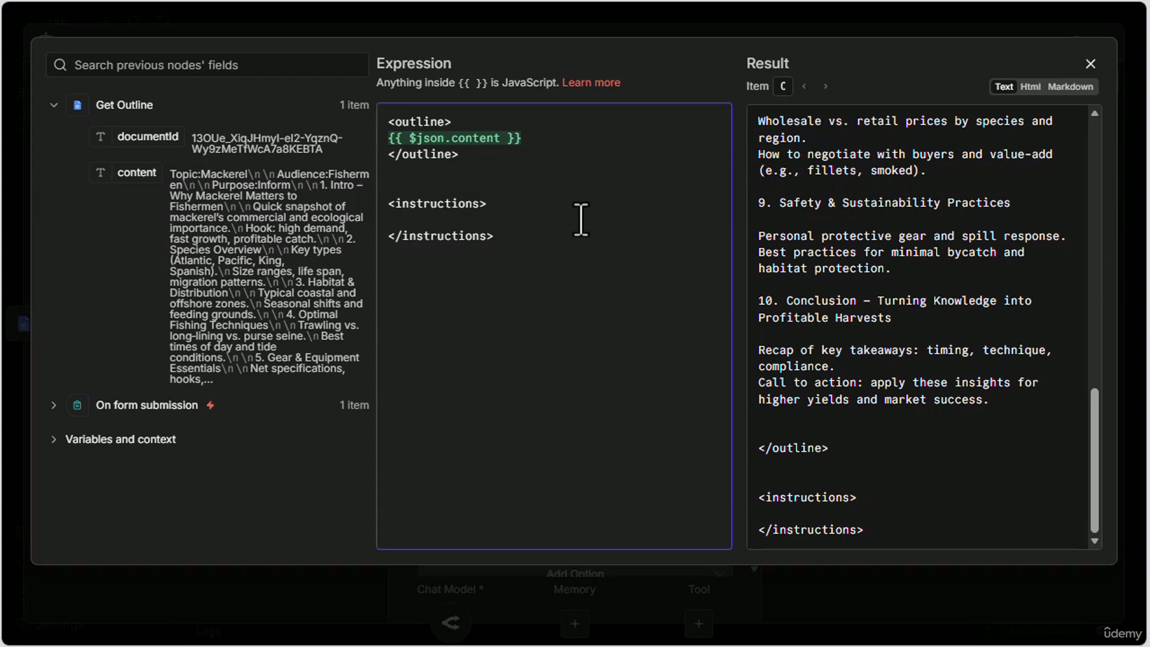
Write instructions between the instructions tags: extract topic, audience and purpose, then expand each section with SEO titles, an introduction sentence and 4-5 bullets.
{"action": "left_click", "coordinate": [407, 218]}
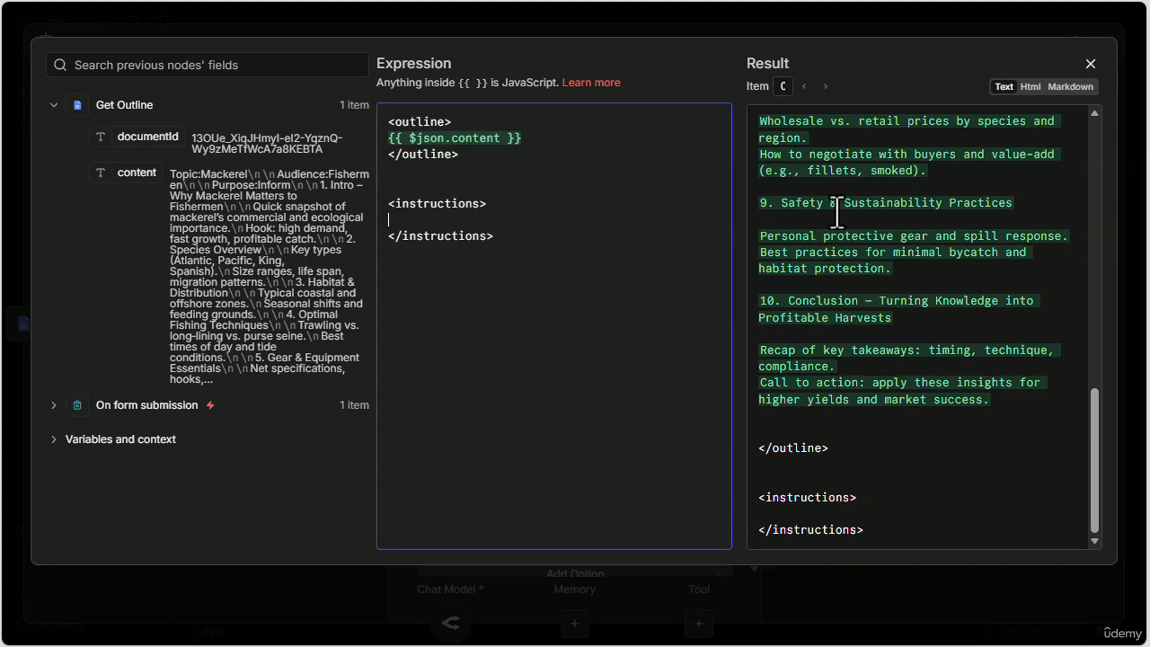
{"action": "type", "text": "You are a content writer. Expand this outline.  BEFORE expanding, extract from top 5 lines: Topic: [extract Topic: line value] Audience: [extract Audience: line value] Purpose: [extract Purpose: line value]  Use these for tone, then expand rest of outline...  TASK: Expand EACH main section and bullets: - Use SEO titles for each section and remove section numbering if present - Add a sentence describing what the introduction for that section should be. - Take the ideas in the bullets, and expand them so there are 4-5 bullets in each section."}
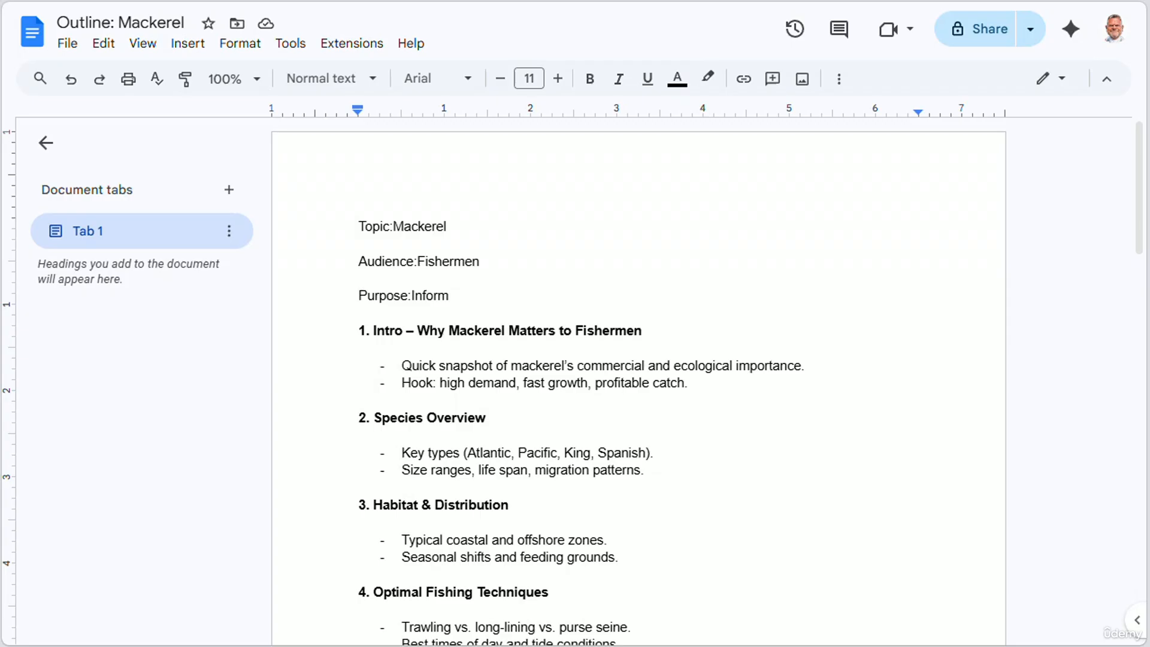
Switch to the Mackerel outline in Google Docs and examine its topic, audience and purpose lines and the numbered section headings.
{"action": "triple_click", "coordinate": [626, 257]}
{"action": "left_click", "coordinate": [360, 229]}
{"action": "left_click", "coordinate": [460, 229]}
{"action": "left_click", "coordinate": [489, 268]}
{"action": "left_click_drag", "start_coordinate": [362, 228], "coordinate": [484, 296]}
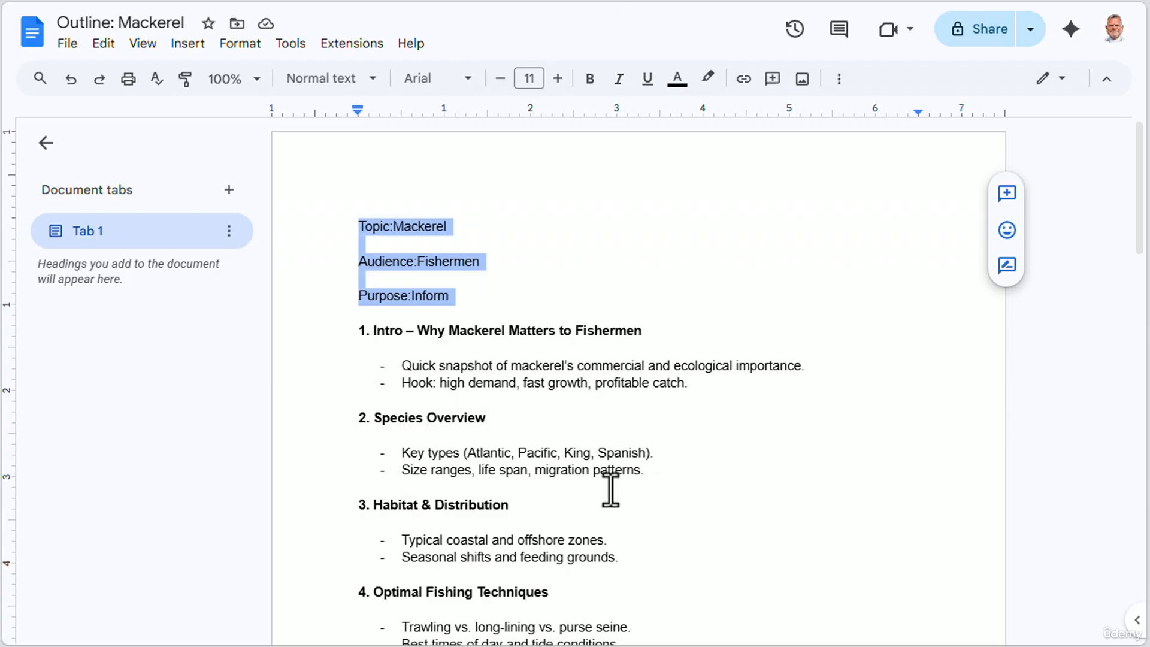
{"action": "scroll", "coordinate": [635, 432], "scroll_direction": "down", "scroll_amount": 5}
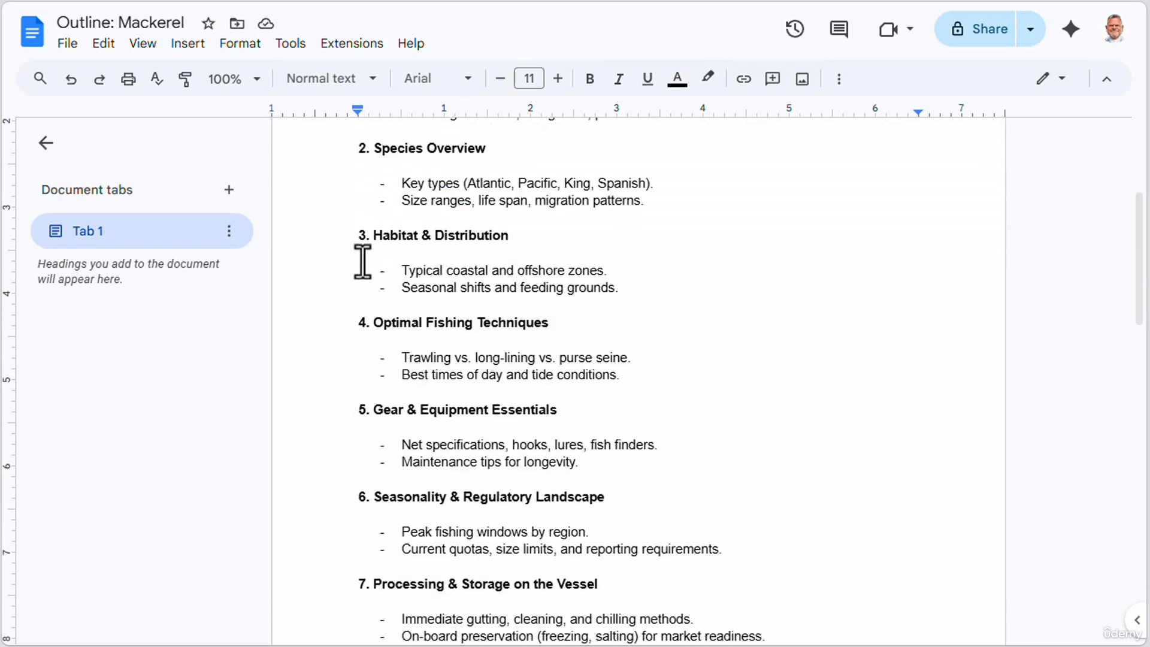
{"action": "triple_click", "coordinate": [360, 324]}
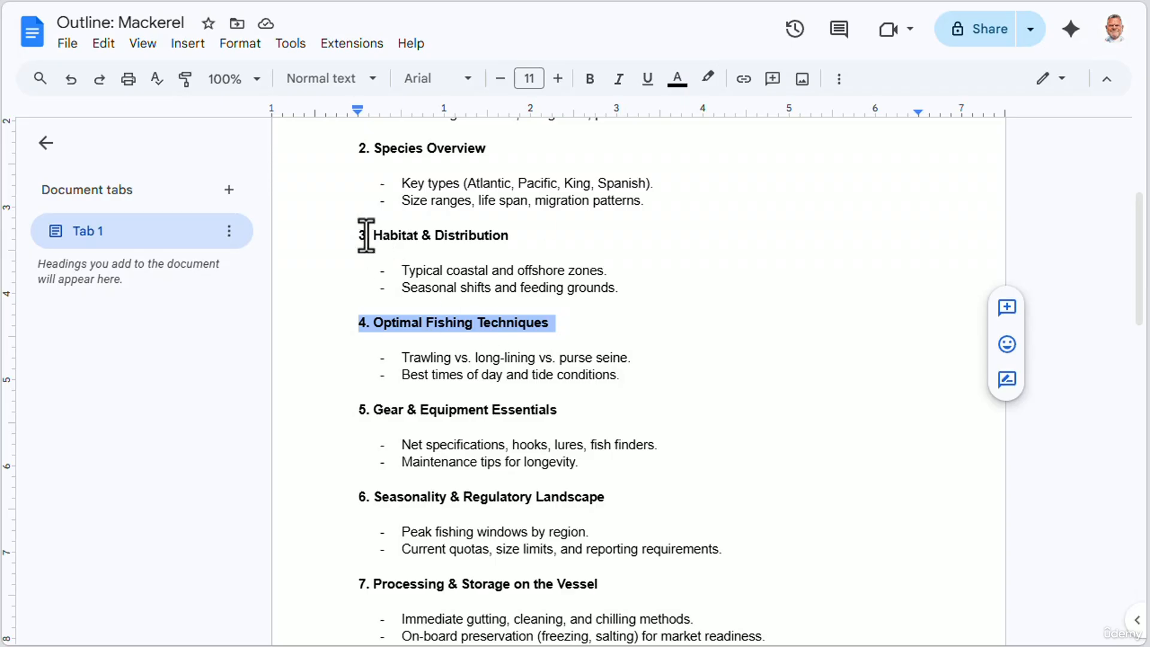
{"action": "left_click_drag", "start_coordinate": [372, 235], "coordinate": [529, 238]}
{"action": "left_click_drag", "start_coordinate": [360, 259], "coordinate": [561, 257]}
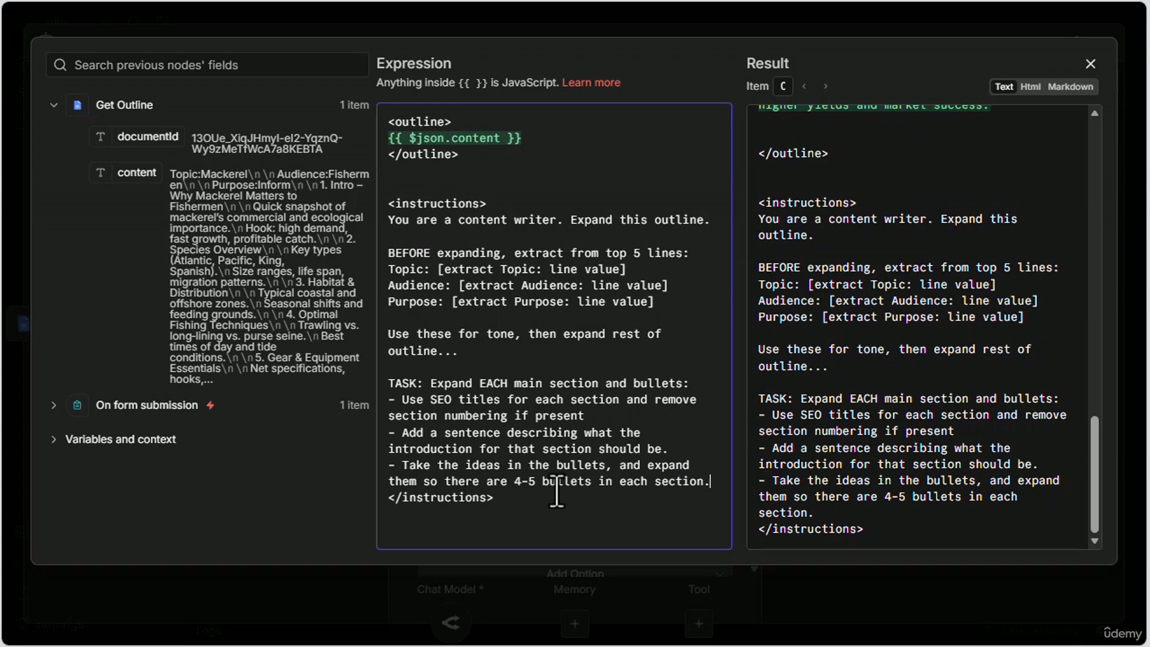
Leave the prompt editor, execute the Expand on the Outline node and return to the workflow canvas.
{"action": "left_click", "coordinate": [710, 483]}
{"action": "left_click", "coordinate": [1090, 64]}
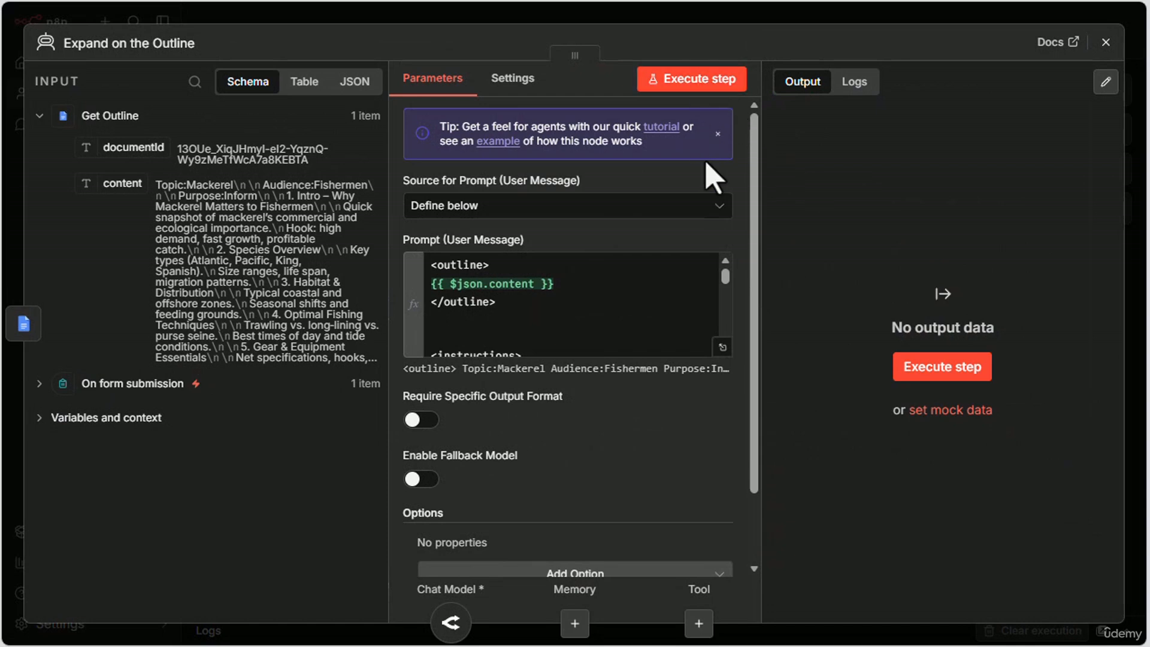
{"action": "scroll", "coordinate": [620, 308], "scroll_direction": "down", "scroll_amount": 3}
{"action": "scroll", "coordinate": [621, 309], "scroll_direction": "up", "scroll_amount": 3}
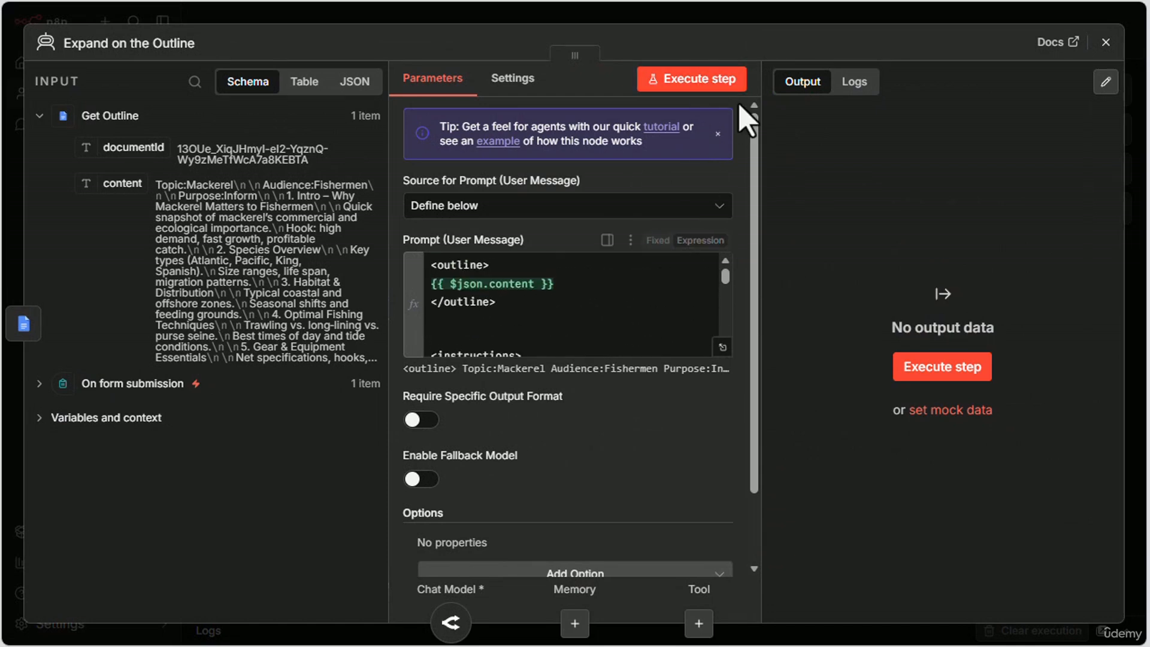
{"action": "left_click", "coordinate": [693, 79]}
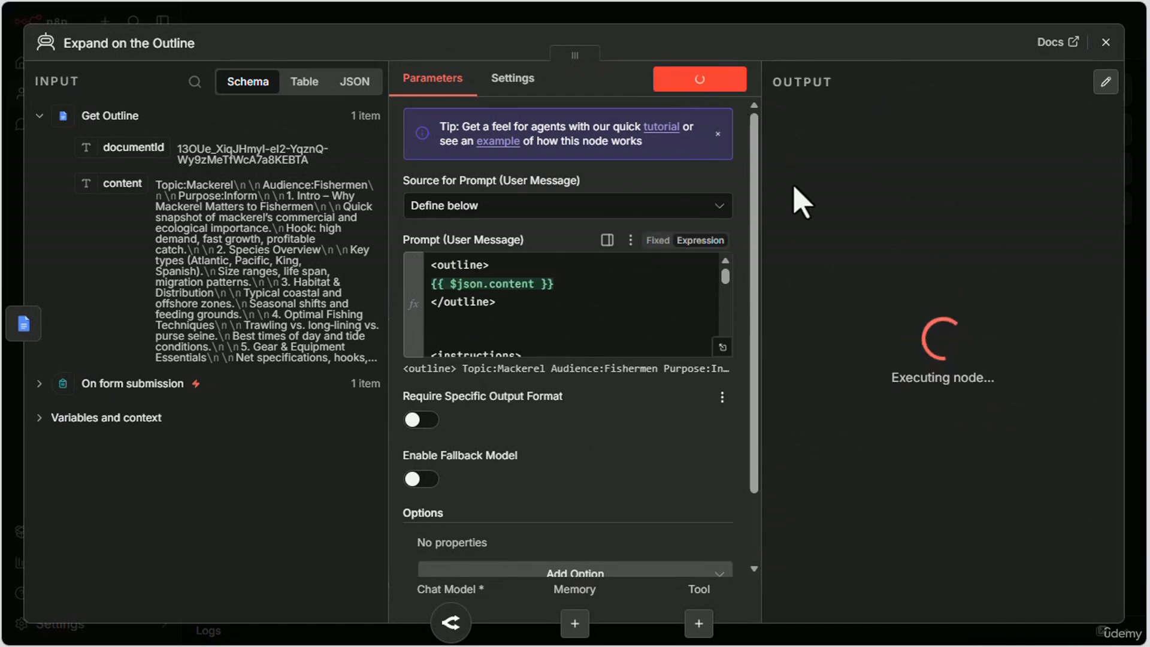
{"action": "left_click", "coordinate": [1105, 43]}
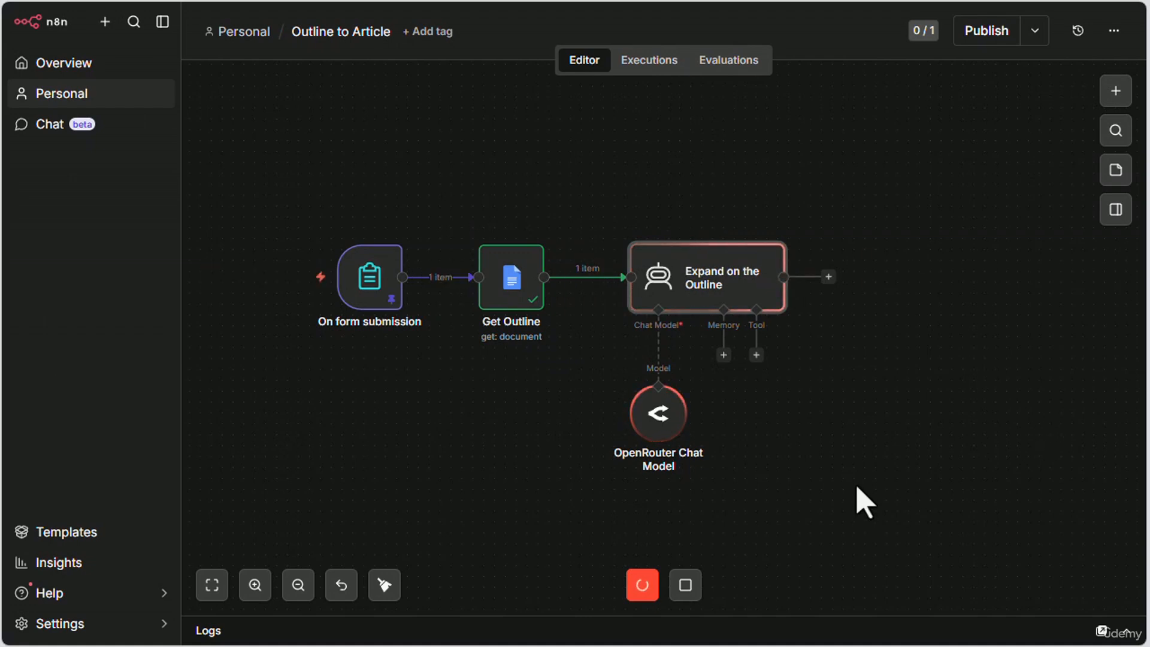
Examine the expanded outline text in the Expand on the Outline node's output.
{"action": "mouse_move", "coordinate": [757, 275]}
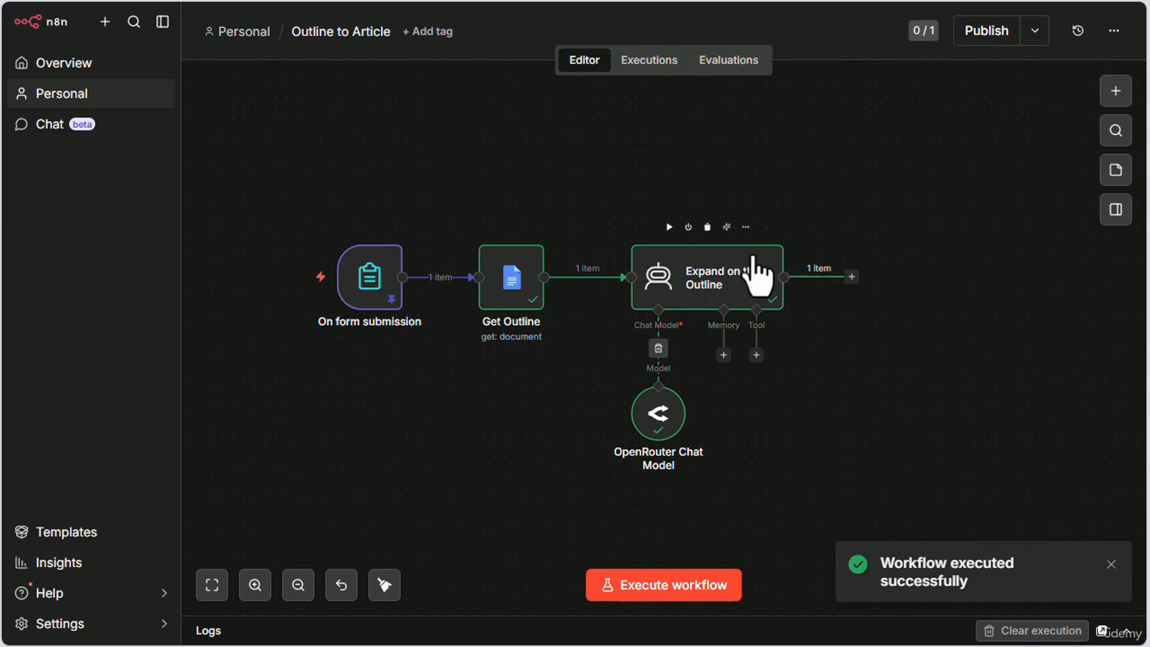
{"action": "double_click", "coordinate": [718, 294]}
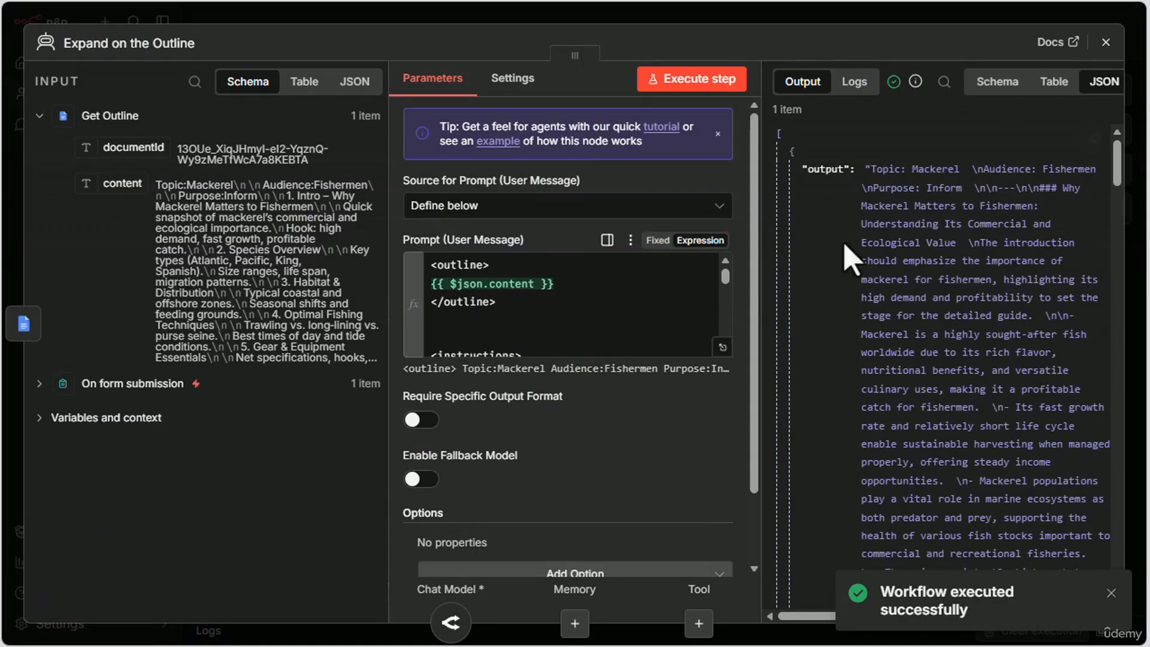
{"action": "left_click_drag", "start_coordinate": [1116, 179], "coordinate": [1144, 431]}
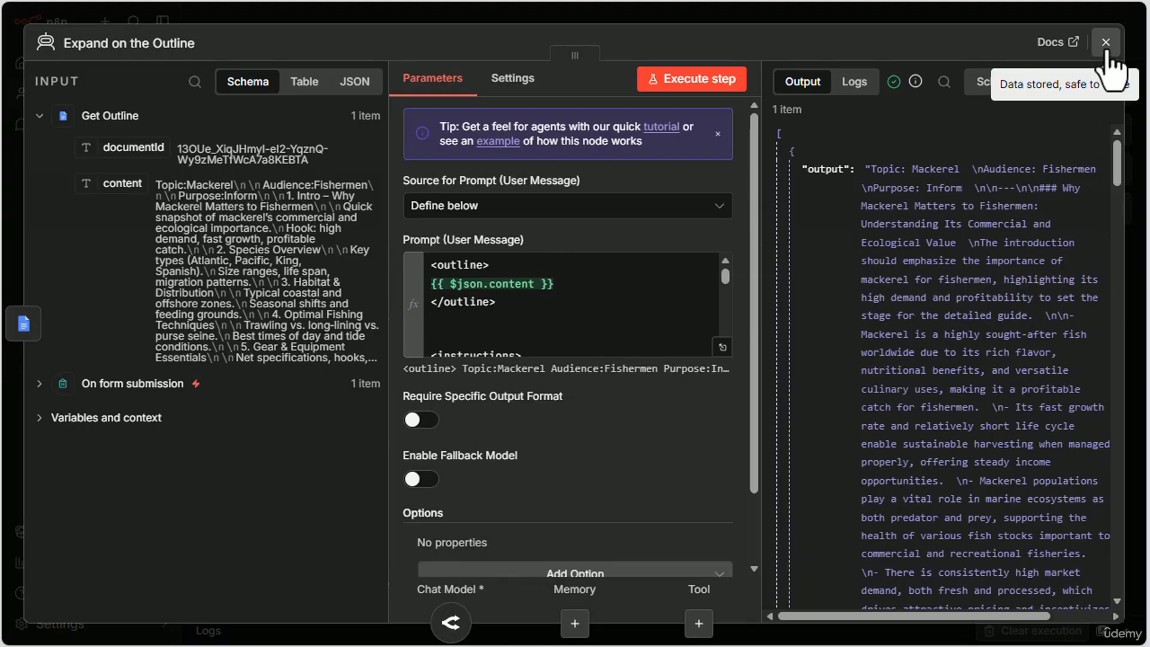
{"action": "left_click", "coordinate": [1106, 42]}
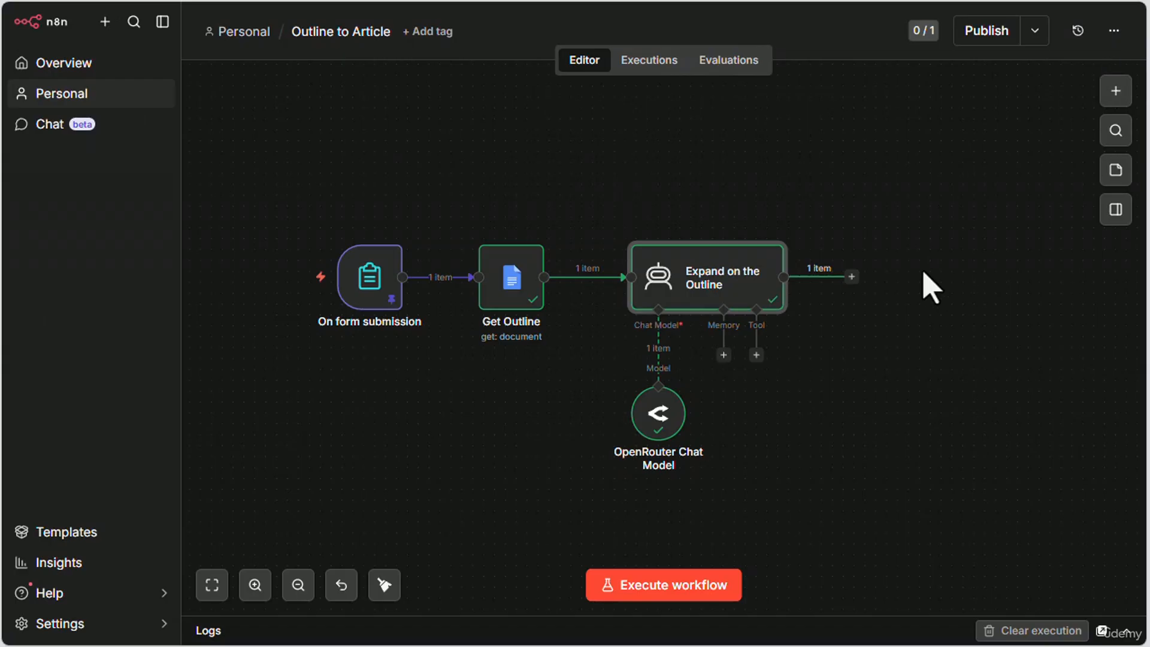
Add a Google Docs node with the Create a document action after Expand on the Outline.
{"action": "left_click", "coordinate": [850, 277]}
{"action": "type", "text": "docs"}
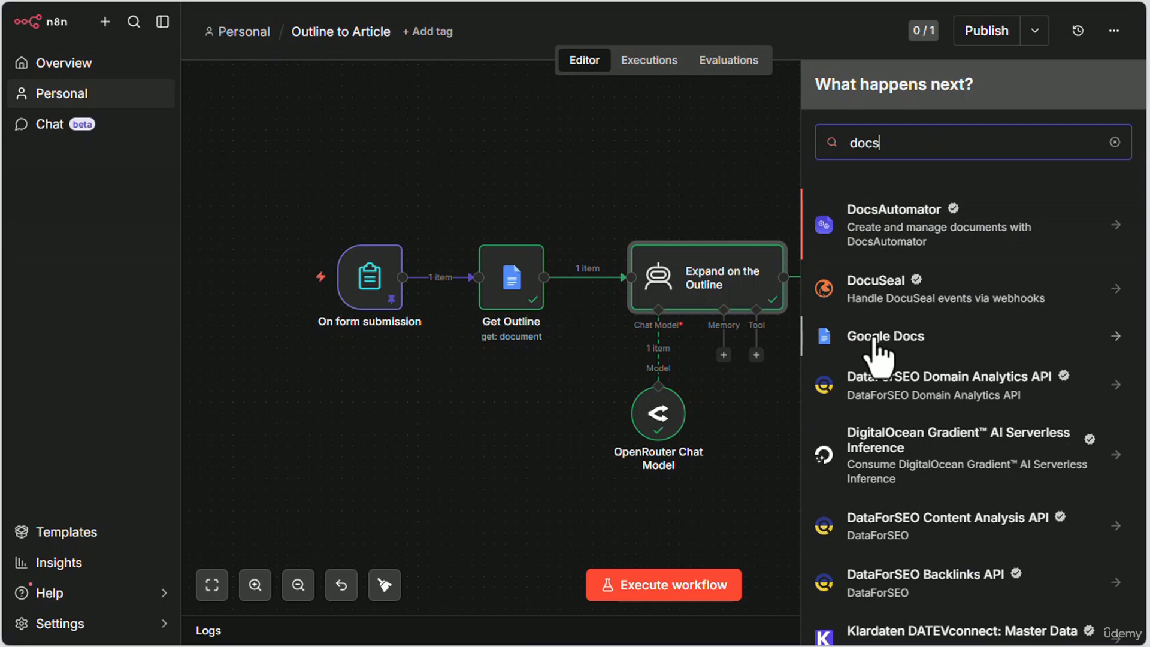
{"action": "left_click", "coordinate": [881, 338]}
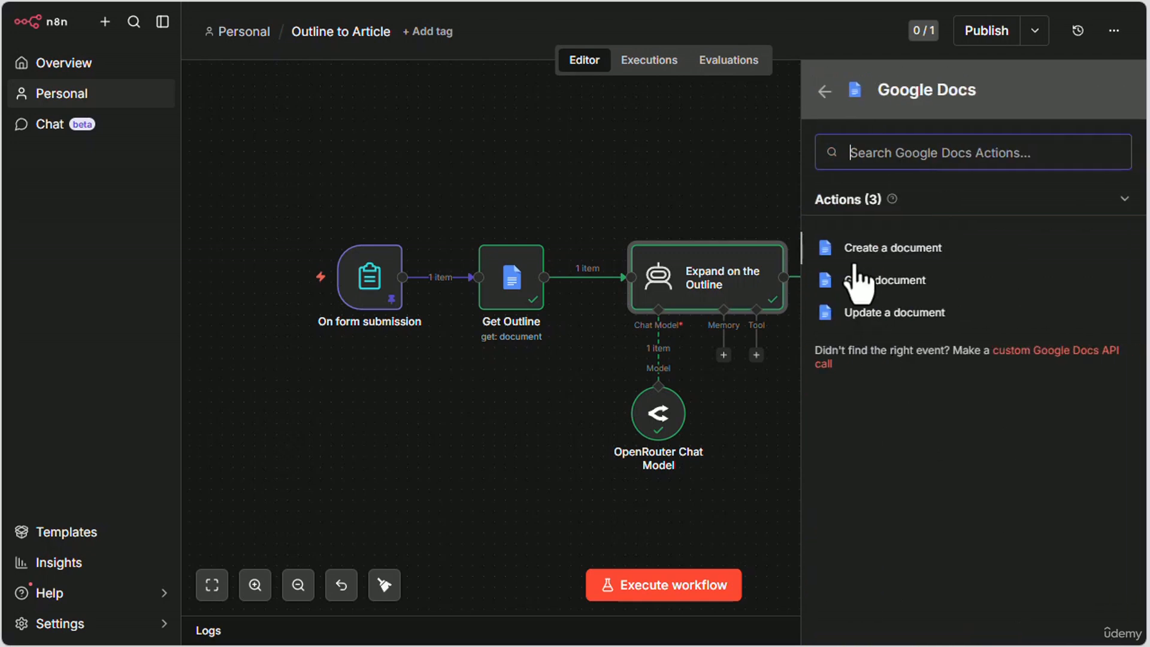
{"action": "left_click", "coordinate": [862, 248]}
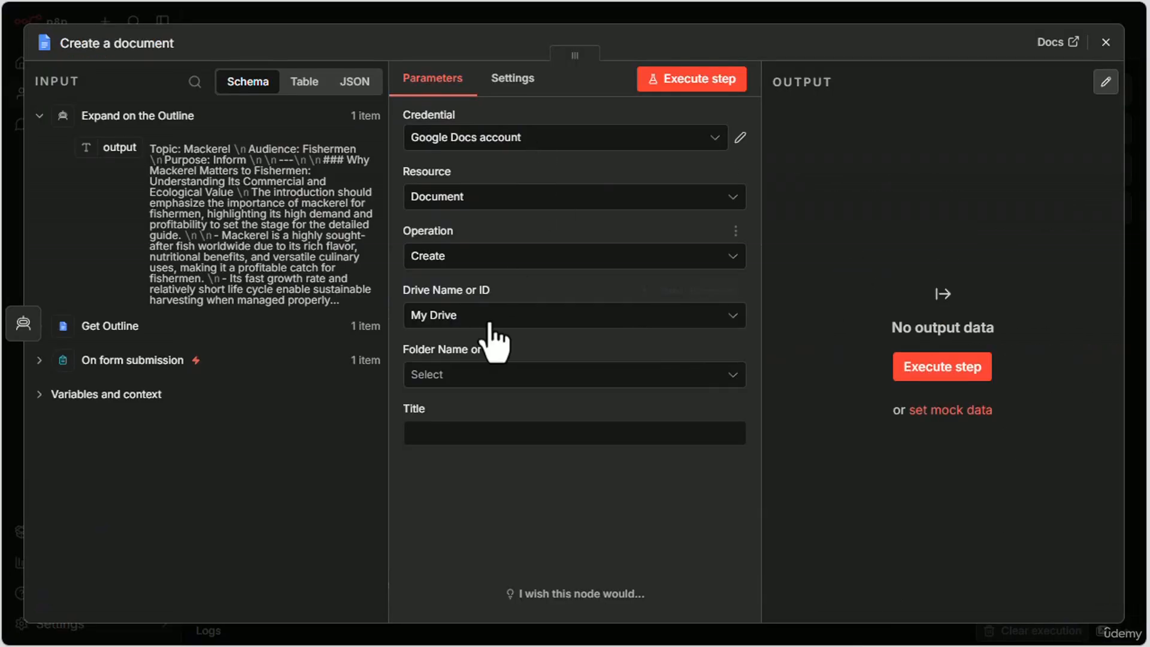
Set the new document's folder to Outlines and its title to "Test".
{"action": "left_click", "coordinate": [502, 376]}
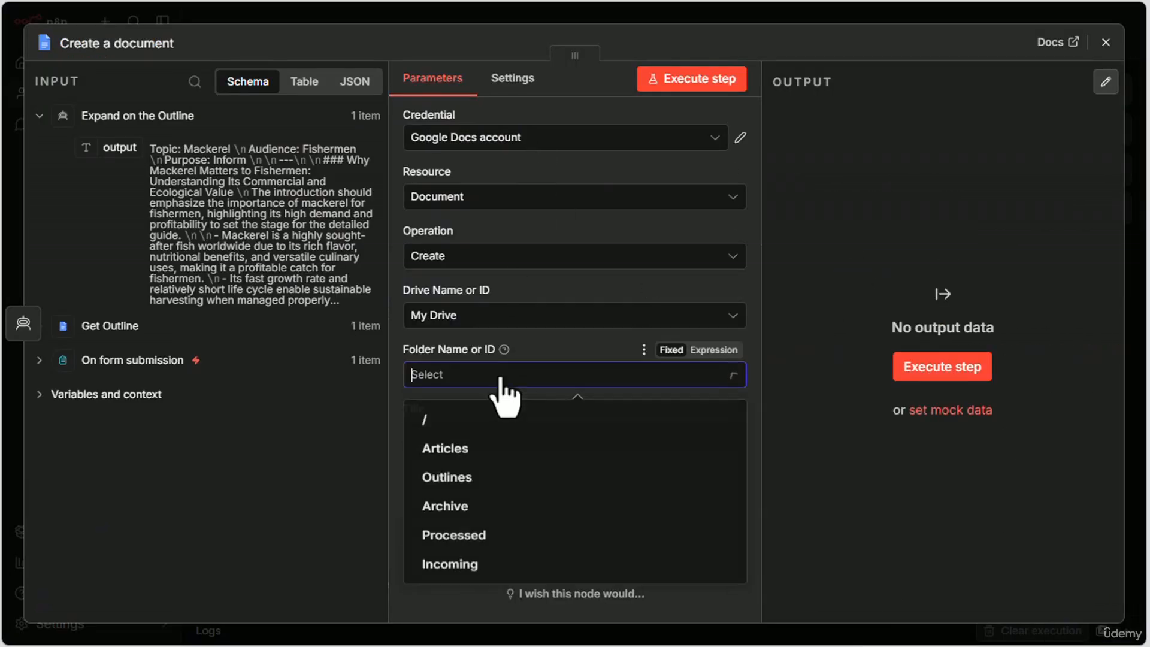
{"action": "left_click", "coordinate": [497, 482]}
{"action": "left_click", "coordinate": [476, 433]}
{"action": "type", "text": "Tes"}
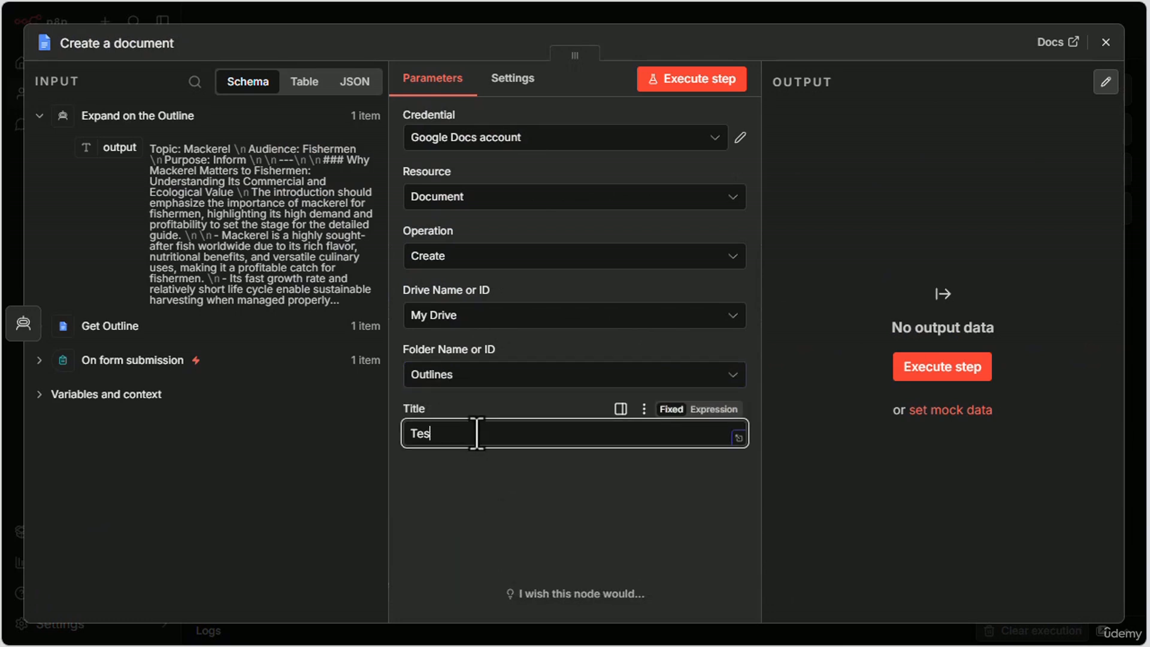
{"action": "type", "text": "t"}
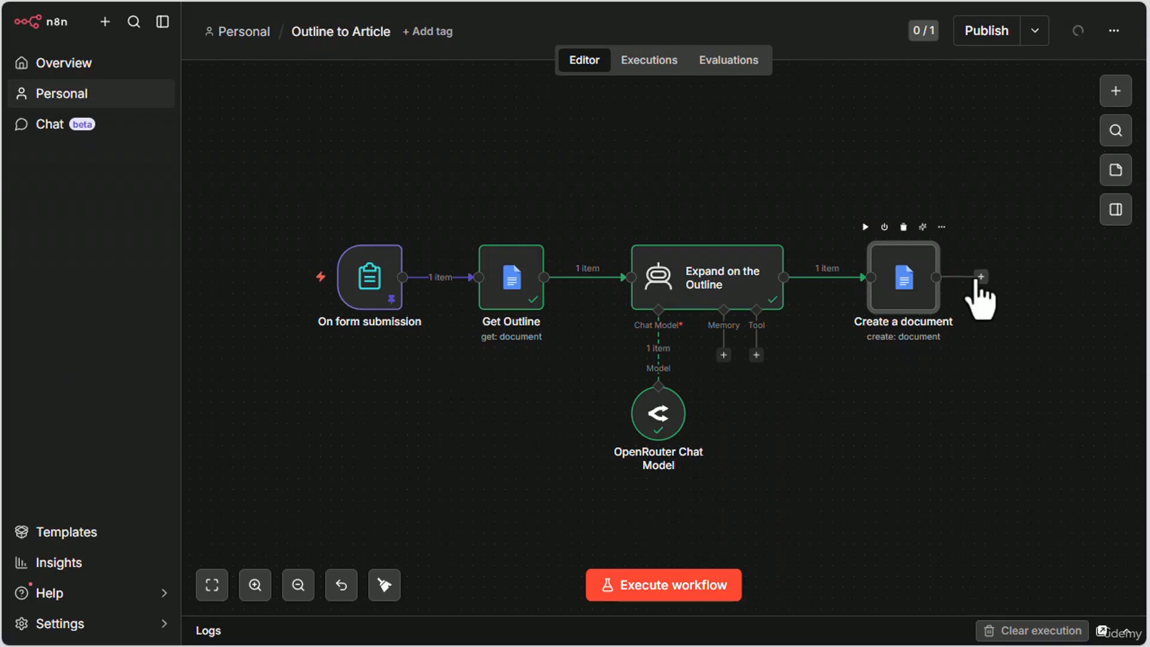
Add a Google Docs Update a document node after Create a document and set its Doc ID to {{ $json.id }}.
{"action": "left_click", "coordinate": [982, 277]}
{"action": "type", "text": "docs"}
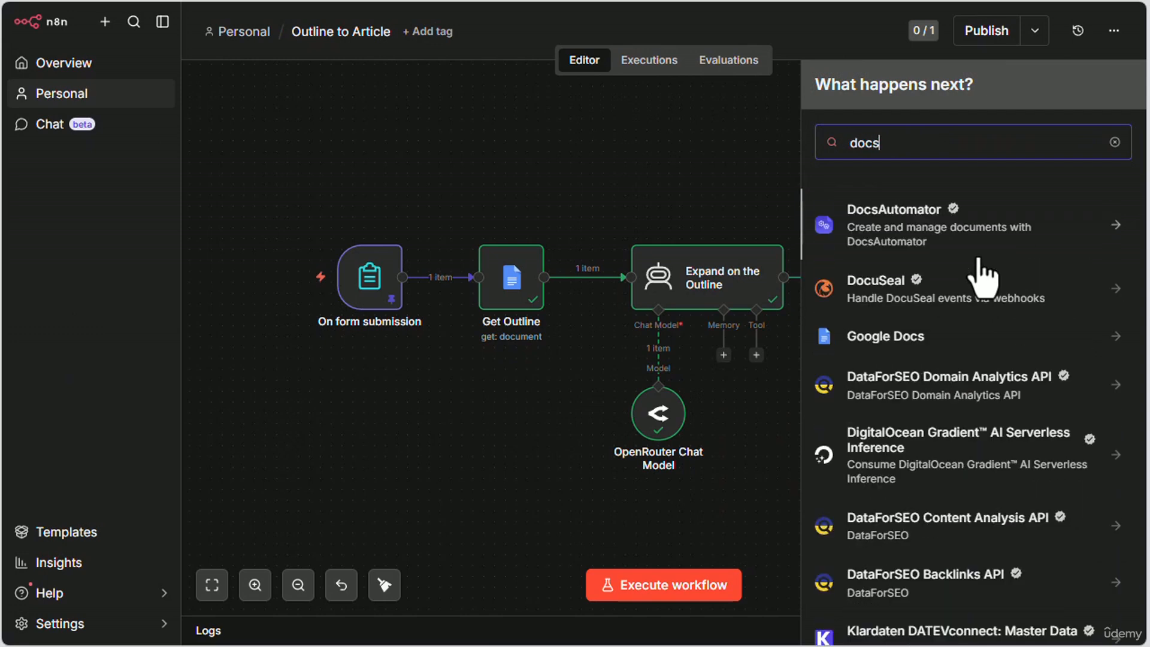
{"action": "left_click", "coordinate": [850, 339]}
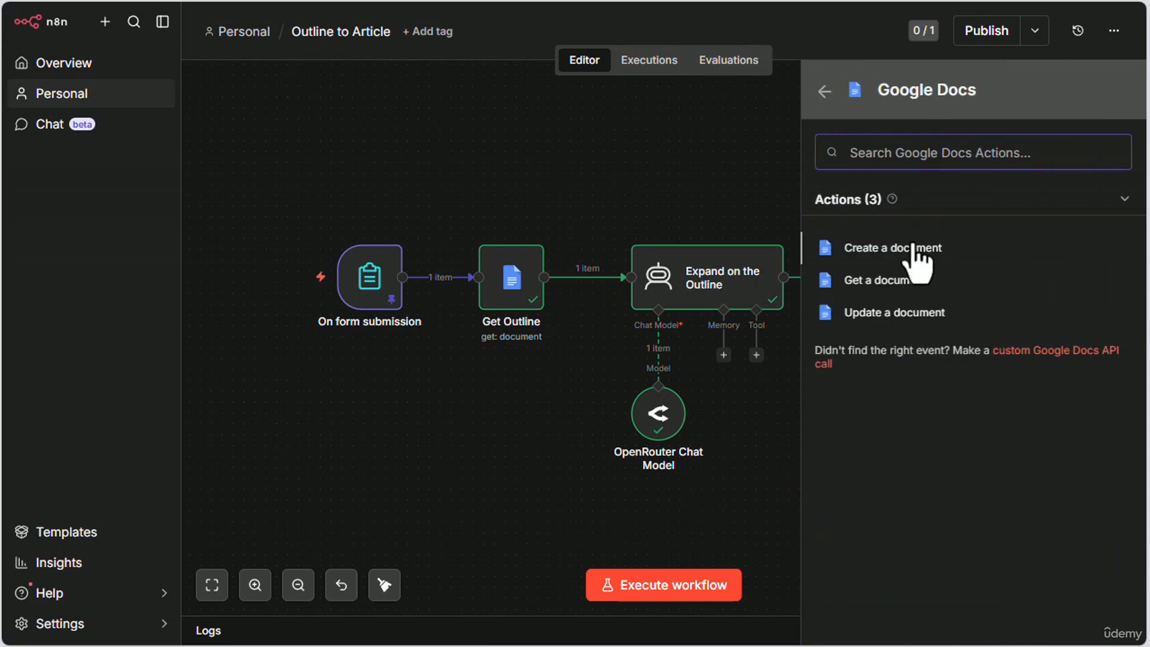
{"action": "left_click", "coordinate": [880, 312]}
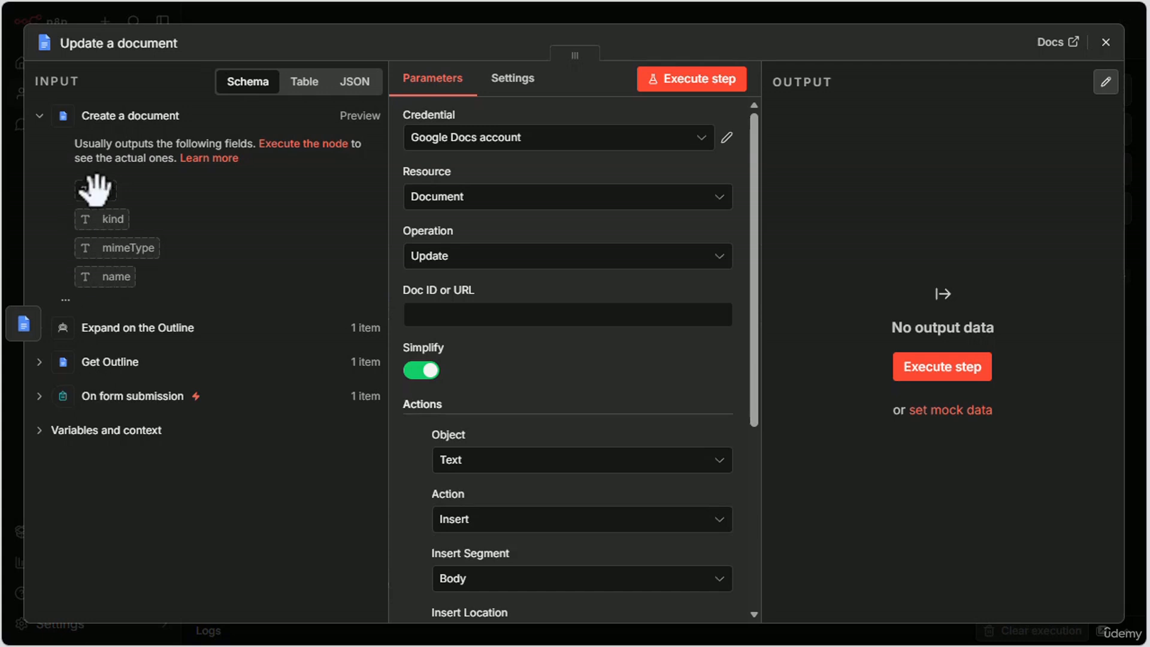
{"action": "left_click_drag", "start_coordinate": [96, 190], "coordinate": [487, 315]}
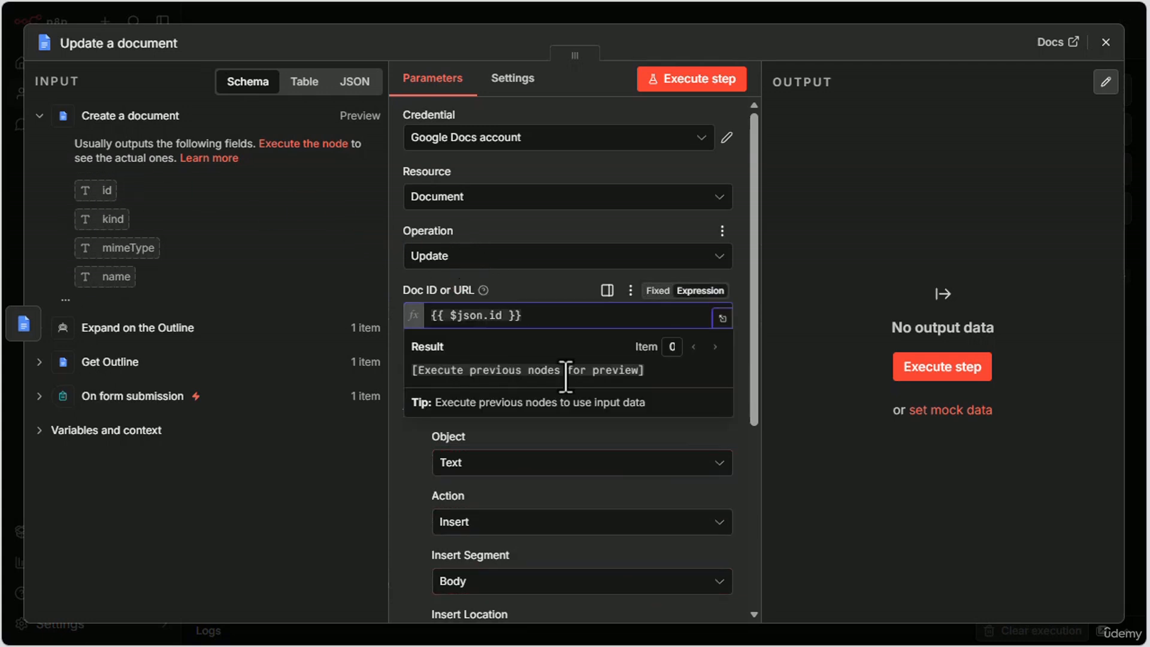
Map the Expand on the Outline output into the update node's inserted text as {{ $('Expand on the Outline').item.json.output }}.
{"action": "scroll", "coordinate": [757, 483], "scroll_direction": "down", "scroll_amount": 5}
{"action": "left_click", "coordinate": [469, 397]}
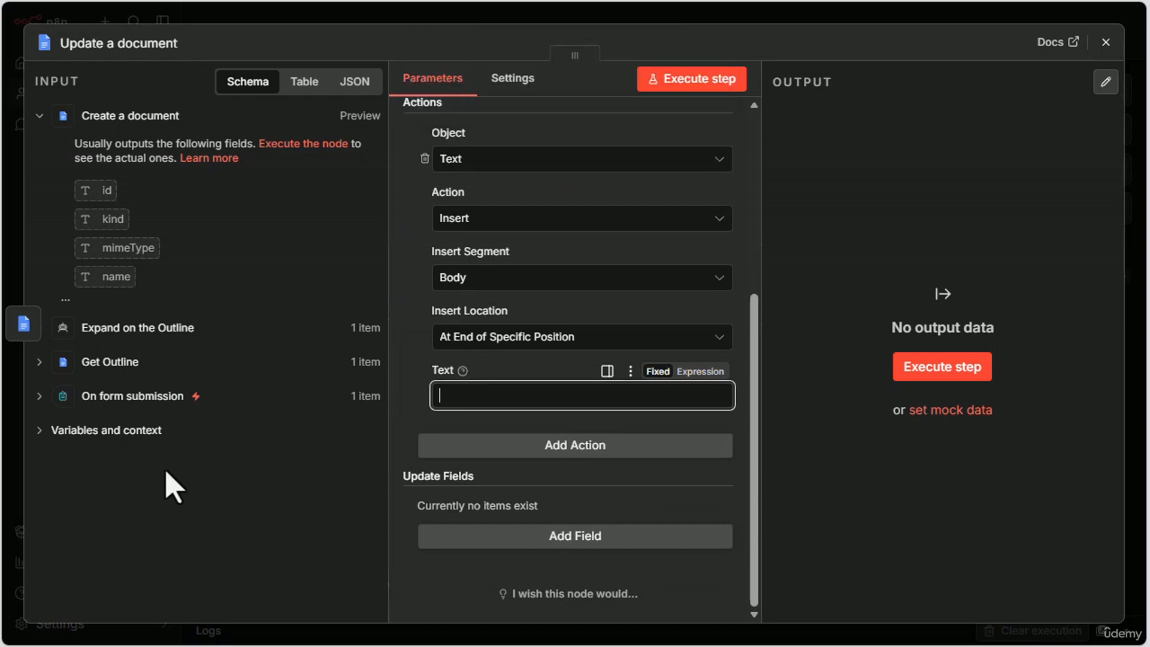
{"action": "left_click", "coordinate": [95, 330]}
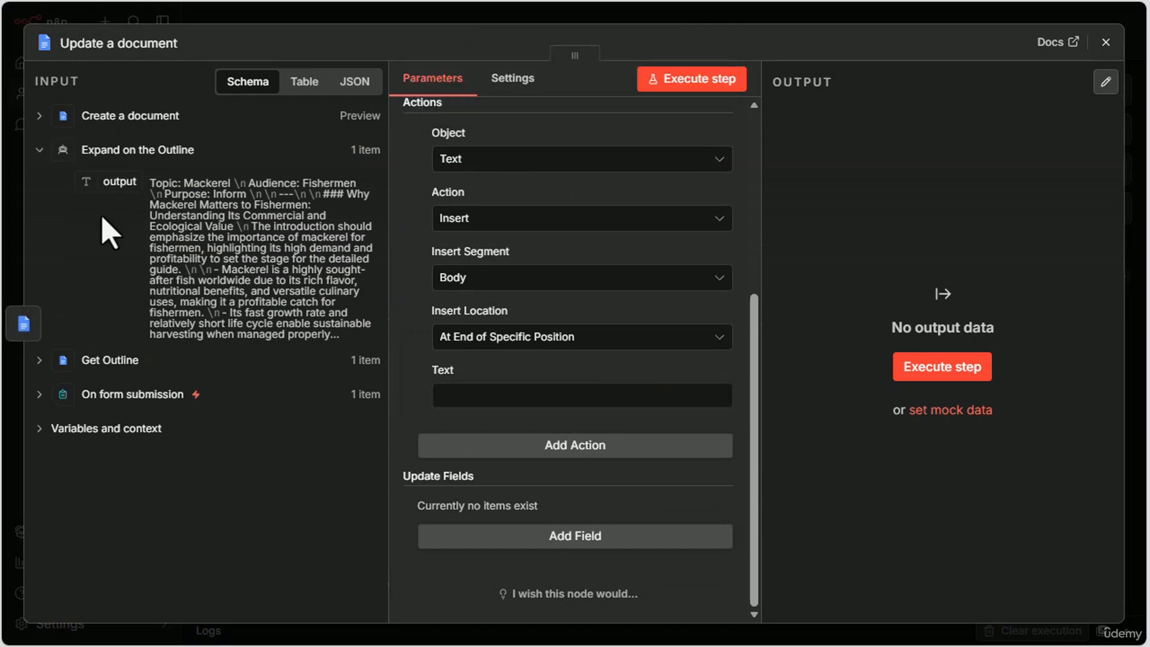
{"action": "left_click_drag", "start_coordinate": [120, 181], "coordinate": [456, 396]}
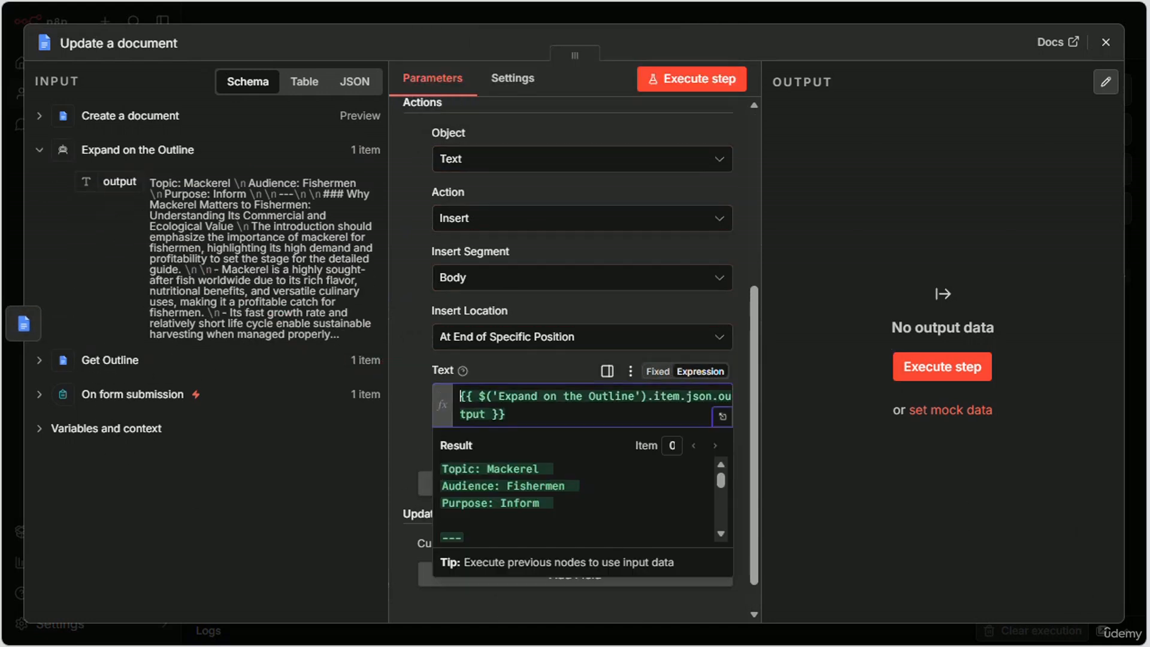
{"action": "left_click", "coordinate": [1105, 42]}
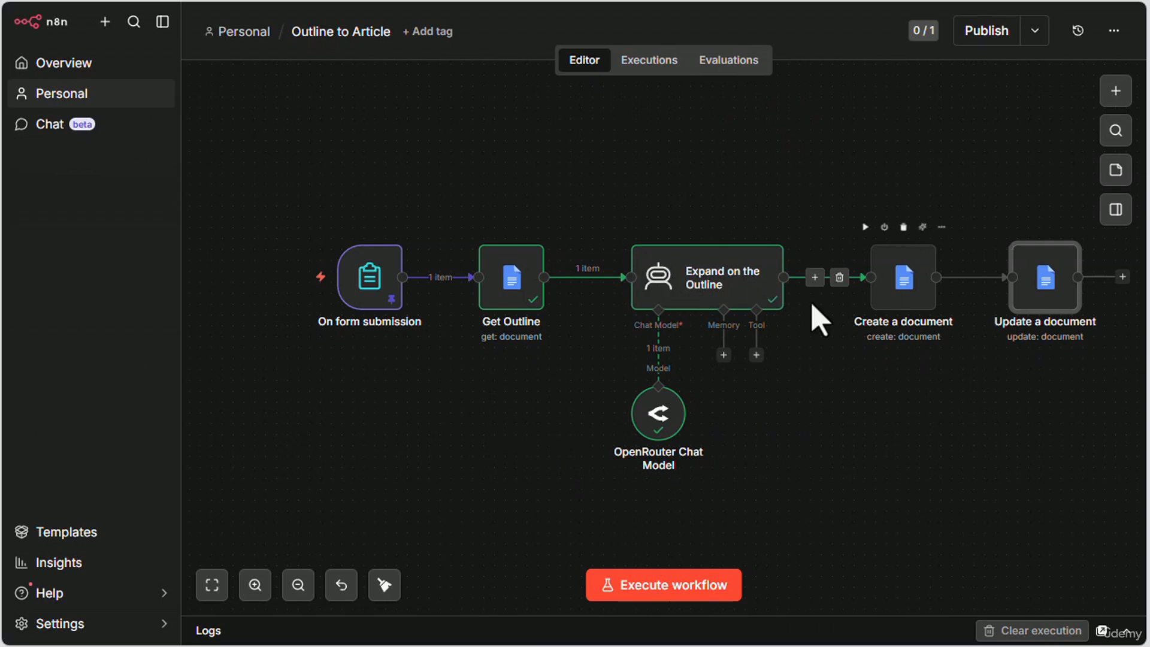
Execute the Create a document node, followed by the Update a document node.
{"action": "left_click", "coordinate": [865, 227]}
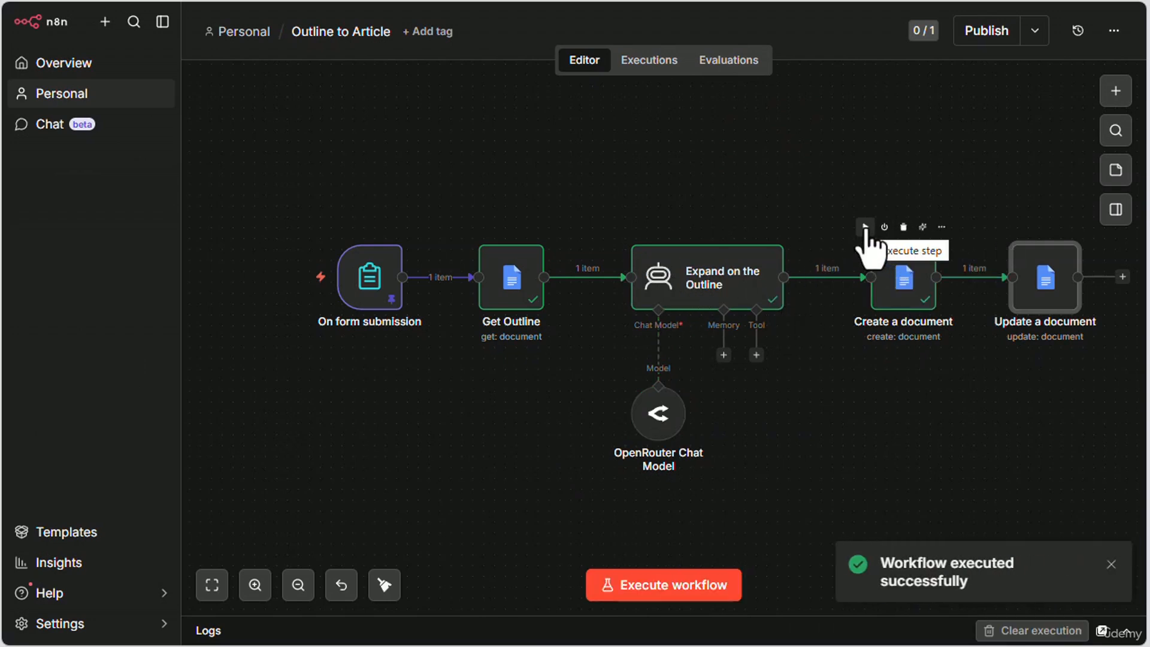
{"action": "mouse_move", "coordinate": [1047, 276]}
{"action": "left_click", "coordinate": [1006, 228]}
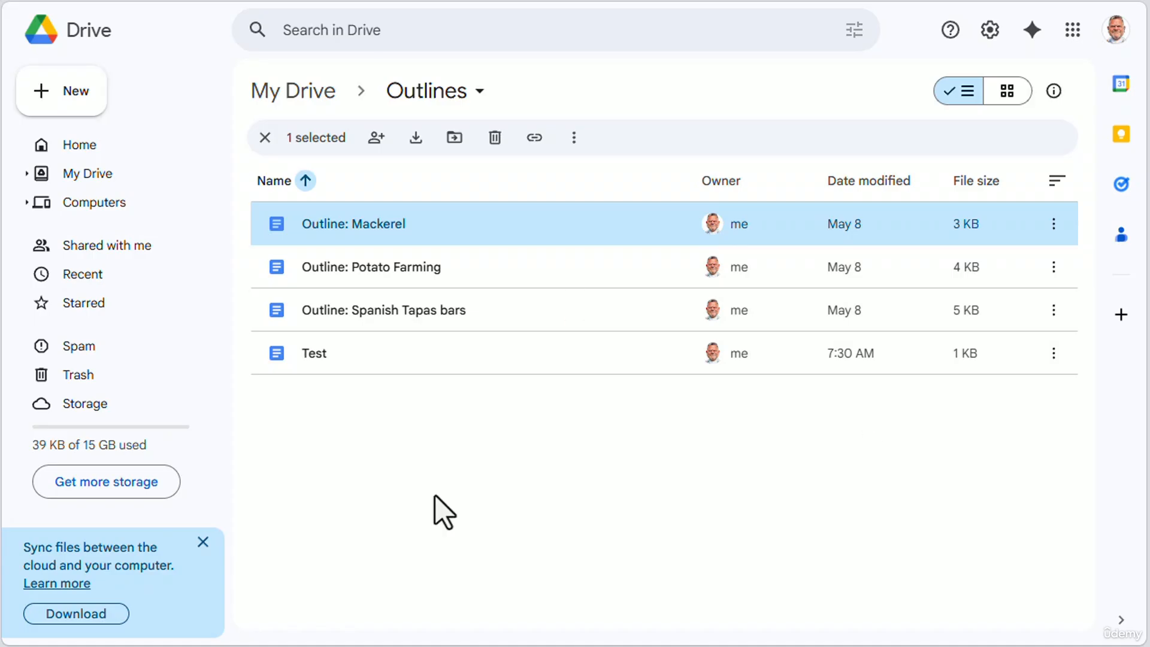
Open the Test document from the Outlines folder in Google Drive and replace its raw text with the same content pasted as Markdown.
{"action": "double_click", "coordinate": [317, 366]}
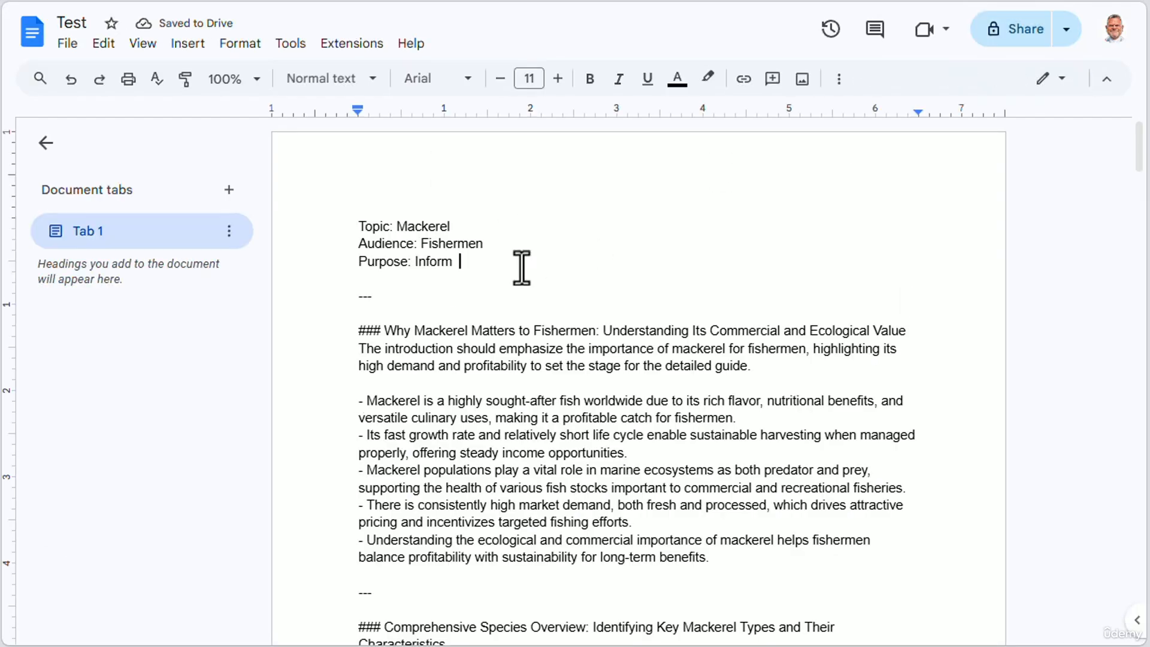
{"action": "key", "text": "ctrl+a"}
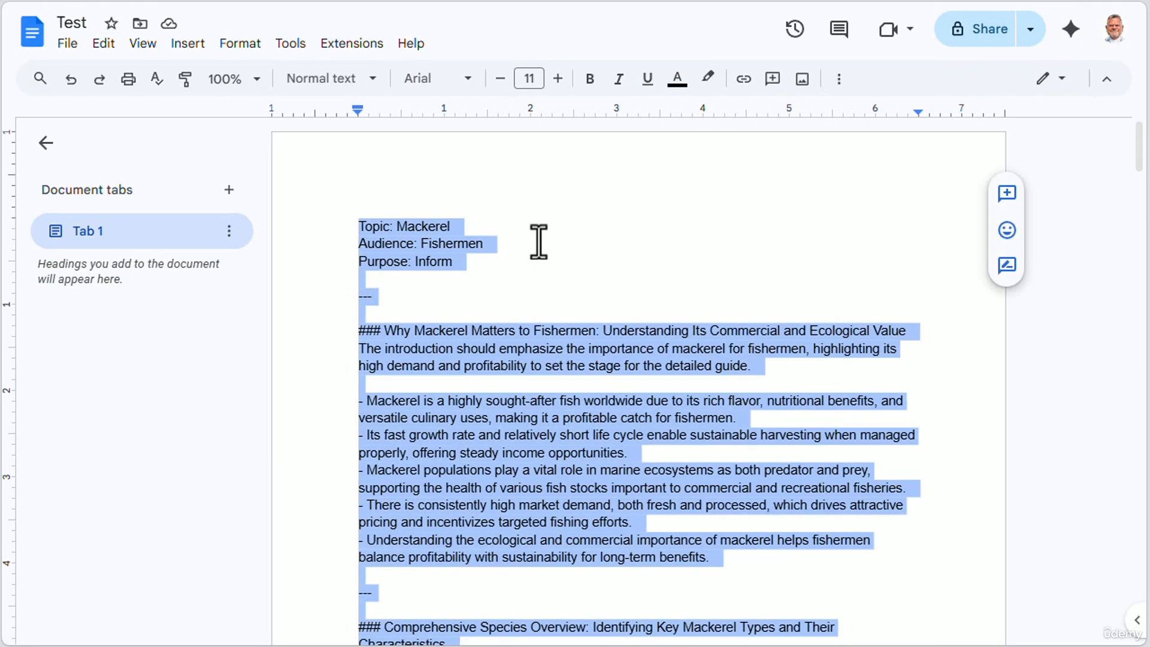
{"action": "key", "text": "BackSpace"}
{"action": "right_click", "coordinate": [539, 323]}
{"action": "left_click", "coordinate": [606, 437]}
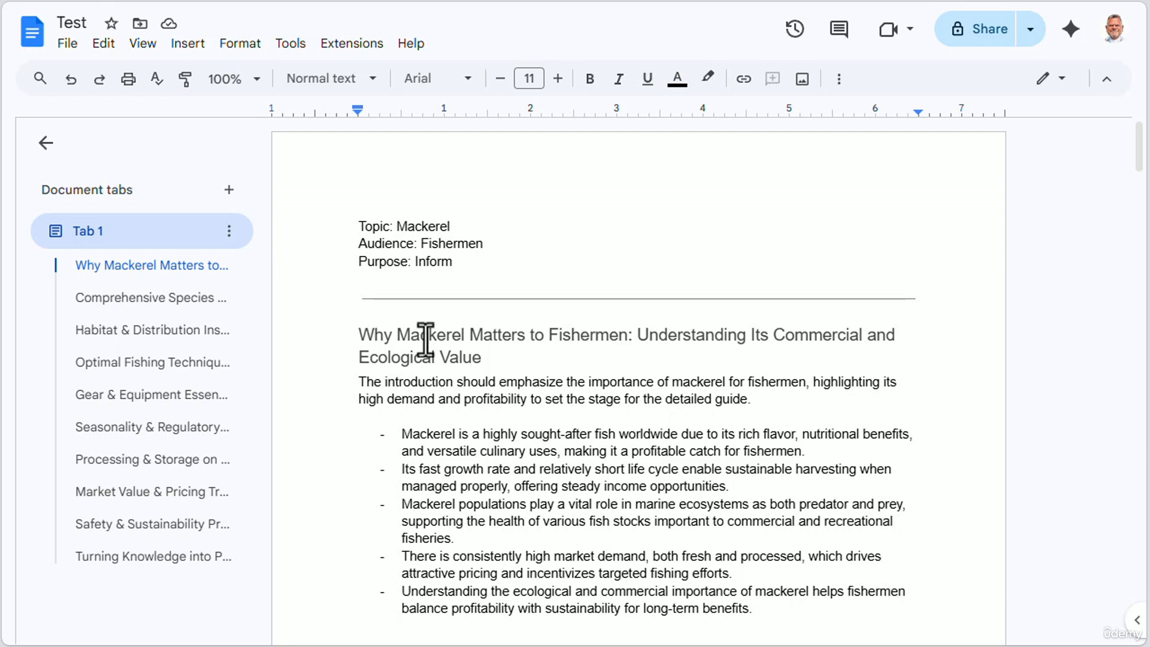
Review the formatted section headings, introduction sentences and bullets in the Test document.
{"action": "scroll", "coordinate": [576, 361], "scroll_direction": "down", "scroll_amount": 3}
{"action": "scroll", "coordinate": [609, 305], "scroll_direction": "up", "scroll_amount": 1}
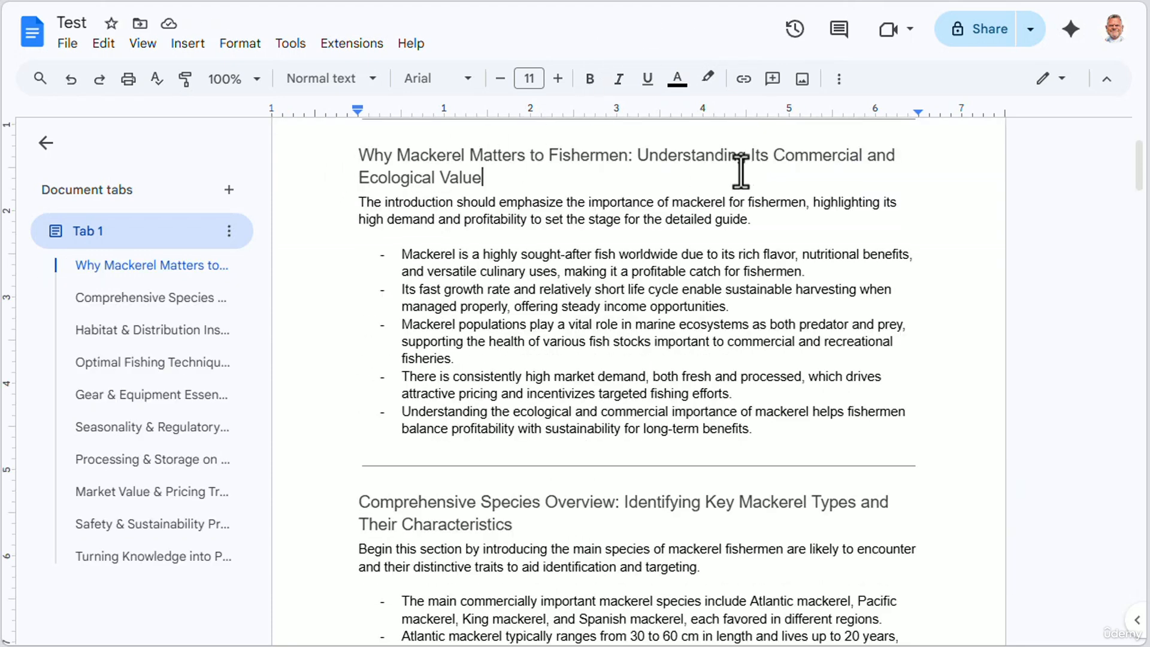
{"action": "left_click", "coordinate": [477, 177]}
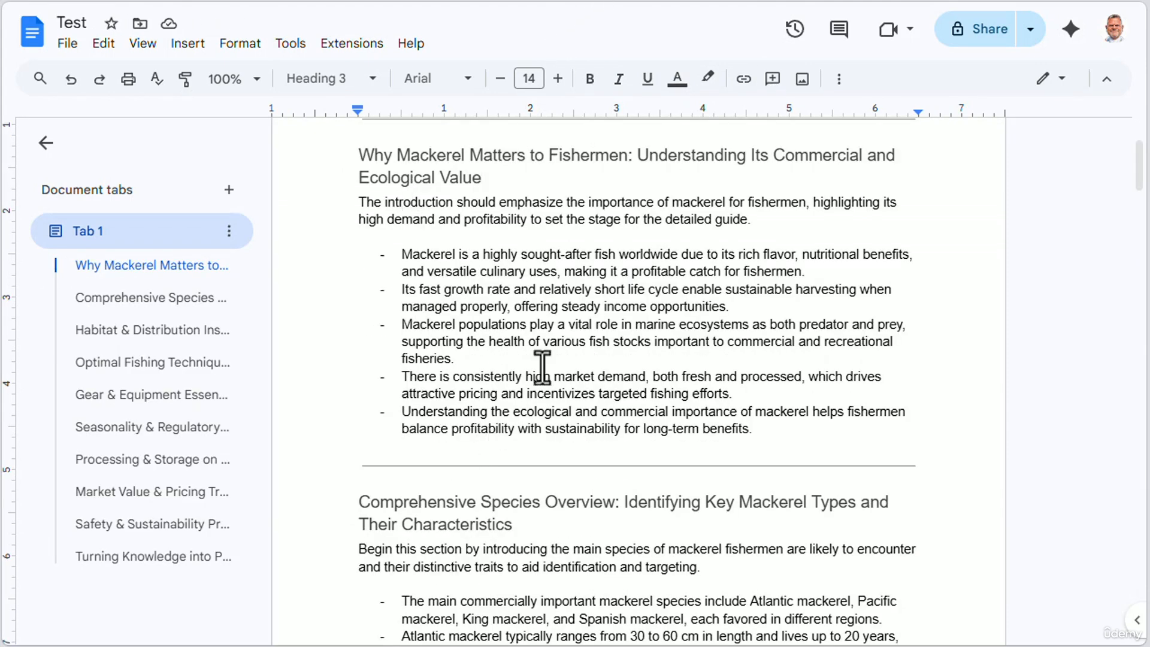
Compare the expanded sections with the Outline: Mackerel document, and move the Test document in the Outlines folder to the trash.
{"action": "scroll", "coordinate": [542, 366], "scroll_direction": "down", "scroll_amount": 4}
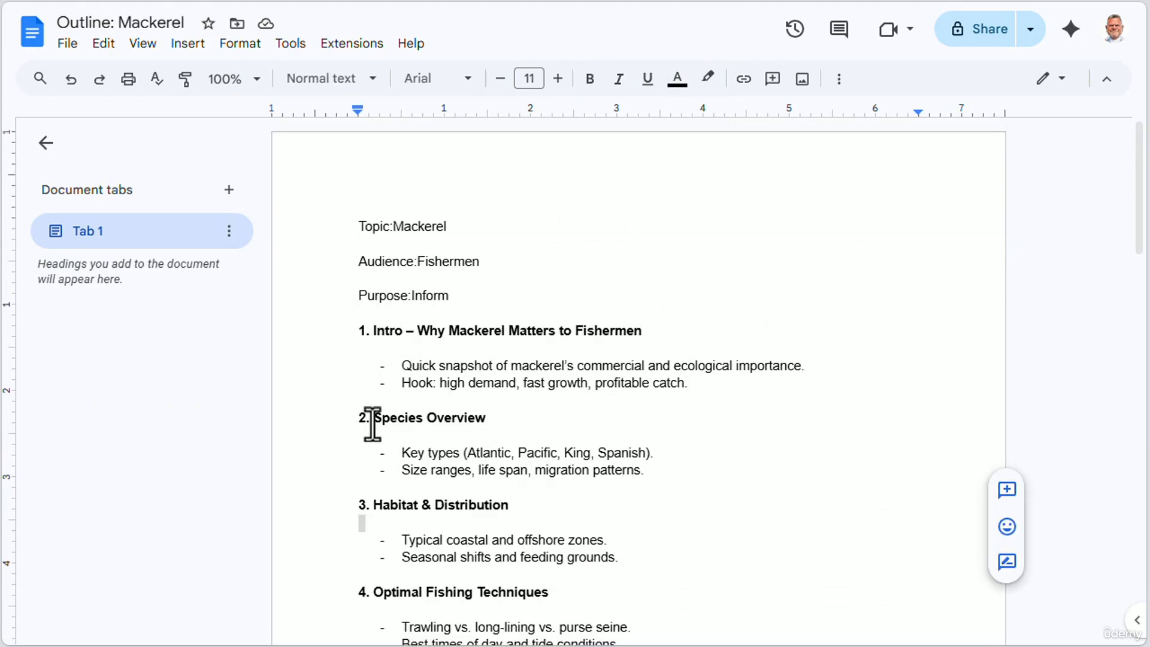
{"action": "left_click_drag", "start_coordinate": [359, 406], "coordinate": [506, 411]}
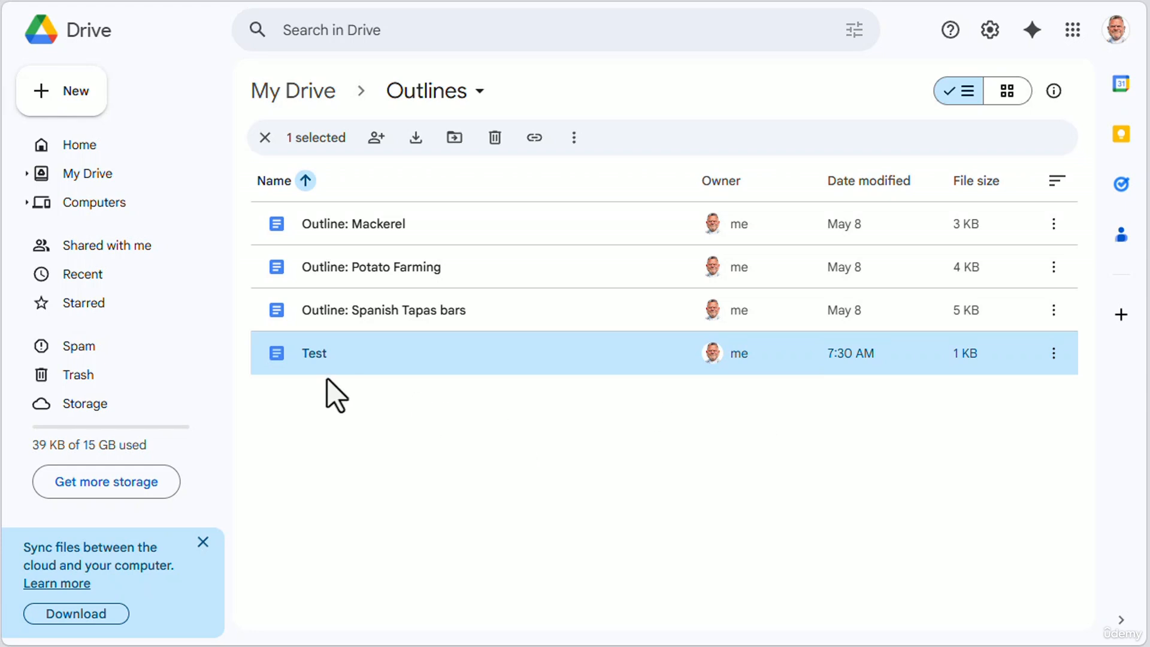
{"action": "right_click", "coordinate": [330, 359]}
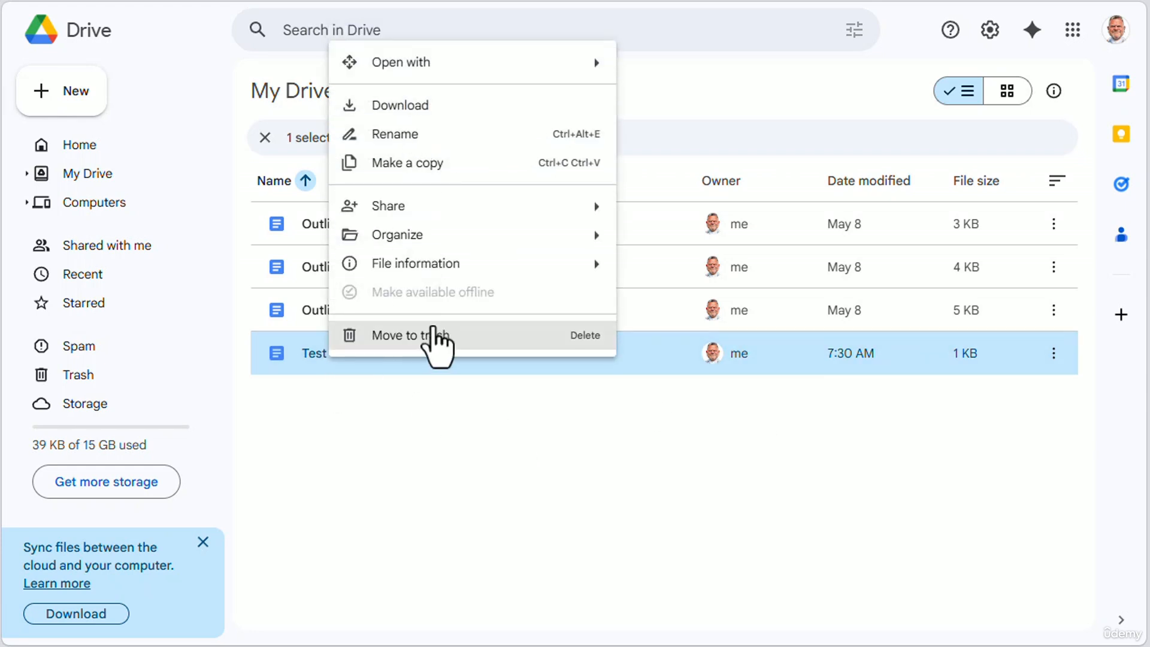
{"action": "left_click", "coordinate": [432, 333]}
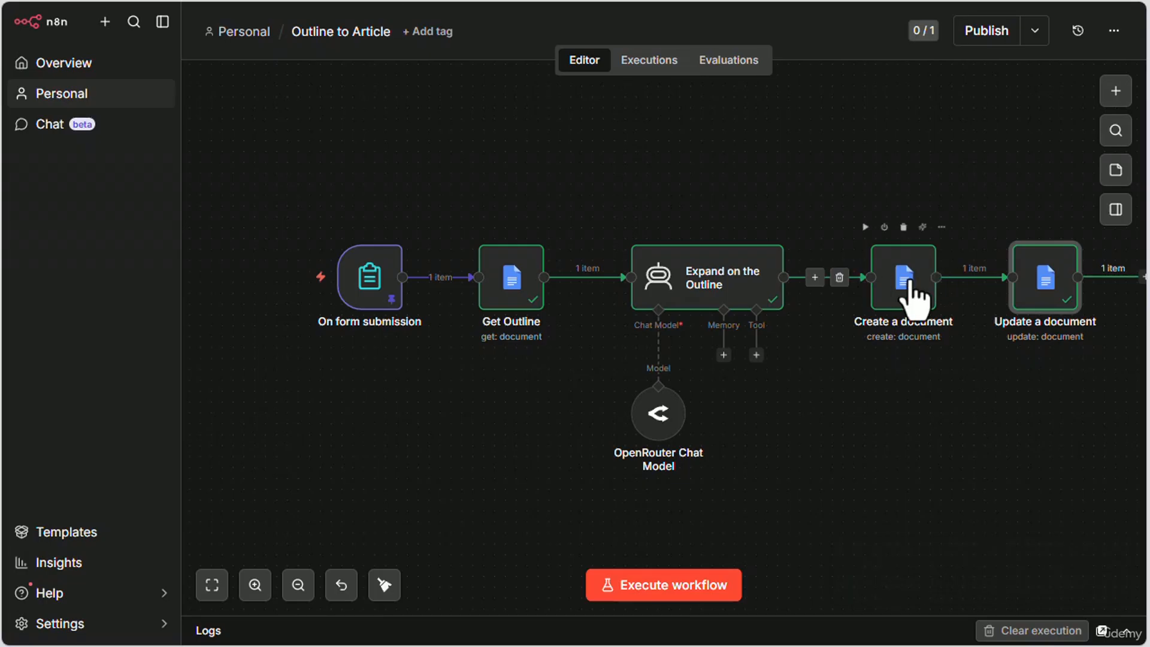
In the n8n workflow, disconnect Create a document from Expand on the Outline and move both document nodes above the main flow.
{"action": "left_click", "coordinate": [838, 278]}
{"action": "left_click_drag", "start_coordinate": [895, 278], "coordinate": [851, 136]}
{"action": "left_click_drag", "start_coordinate": [1045, 294], "coordinate": [1001, 153]}
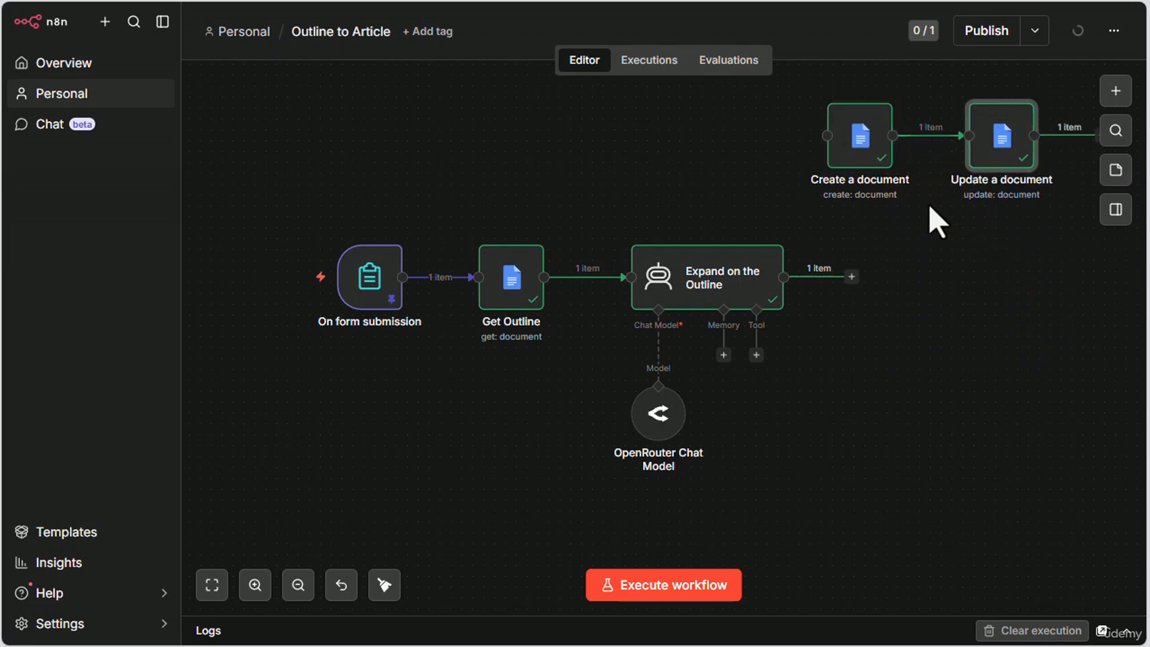
{"action": "scroll", "coordinate": [863, 428], "scroll_direction": "down", "scroll_amount": 2}
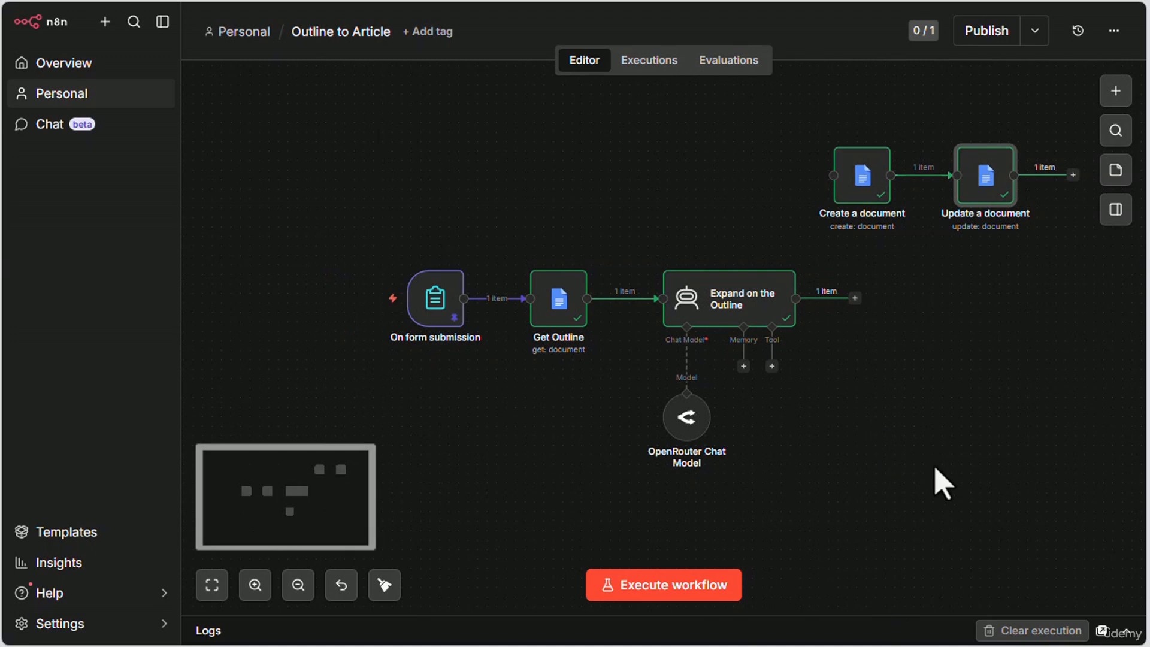
{"action": "left_click_drag", "start_coordinate": [942, 484], "coordinate": [760, 432]}
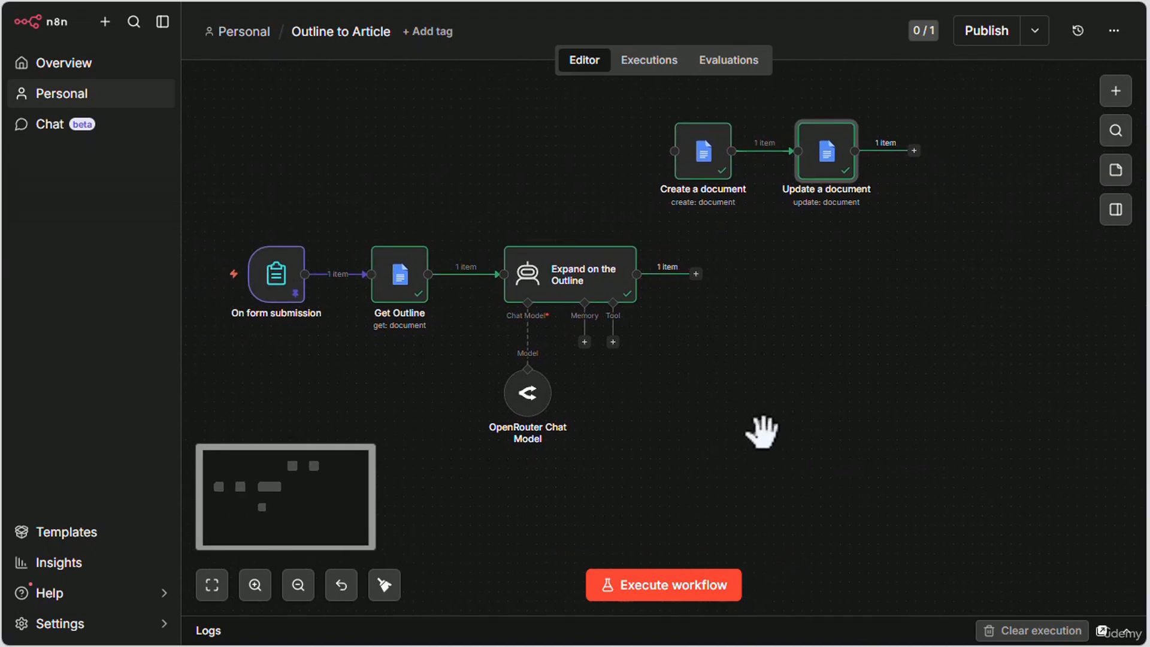
Add an AI Agent node after Expand on the Outline and set its user prompt source to Define below.
{"action": "left_click", "coordinate": [694, 274]}
{"action": "type", "text": "ai agent"}
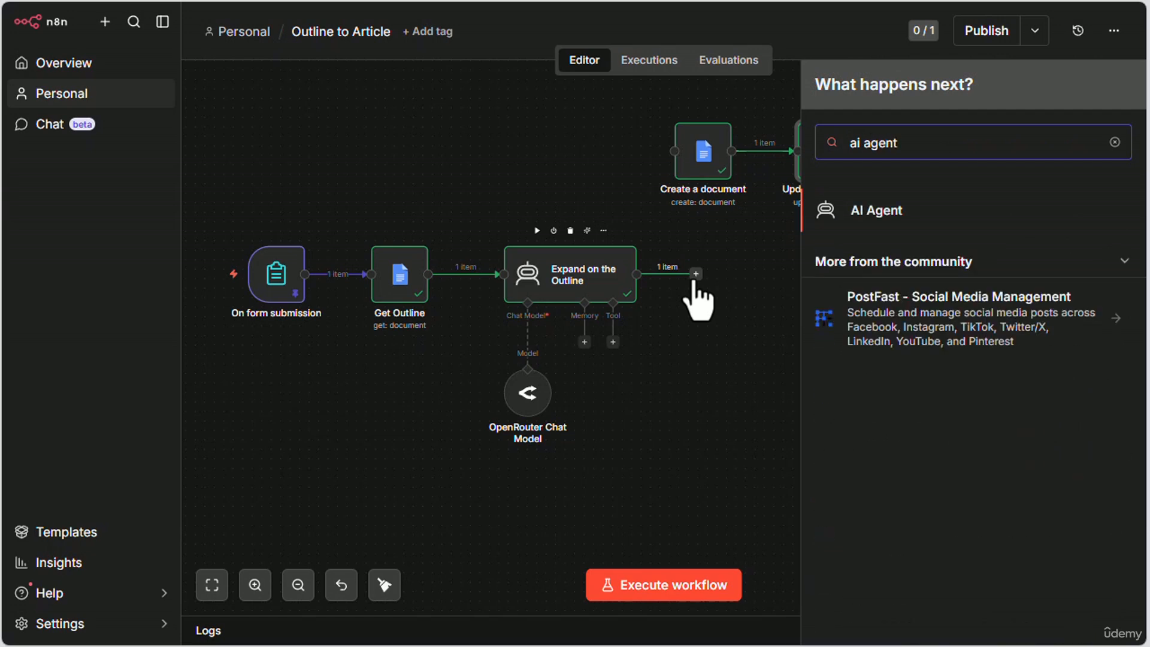
{"action": "left_click", "coordinate": [836, 209]}
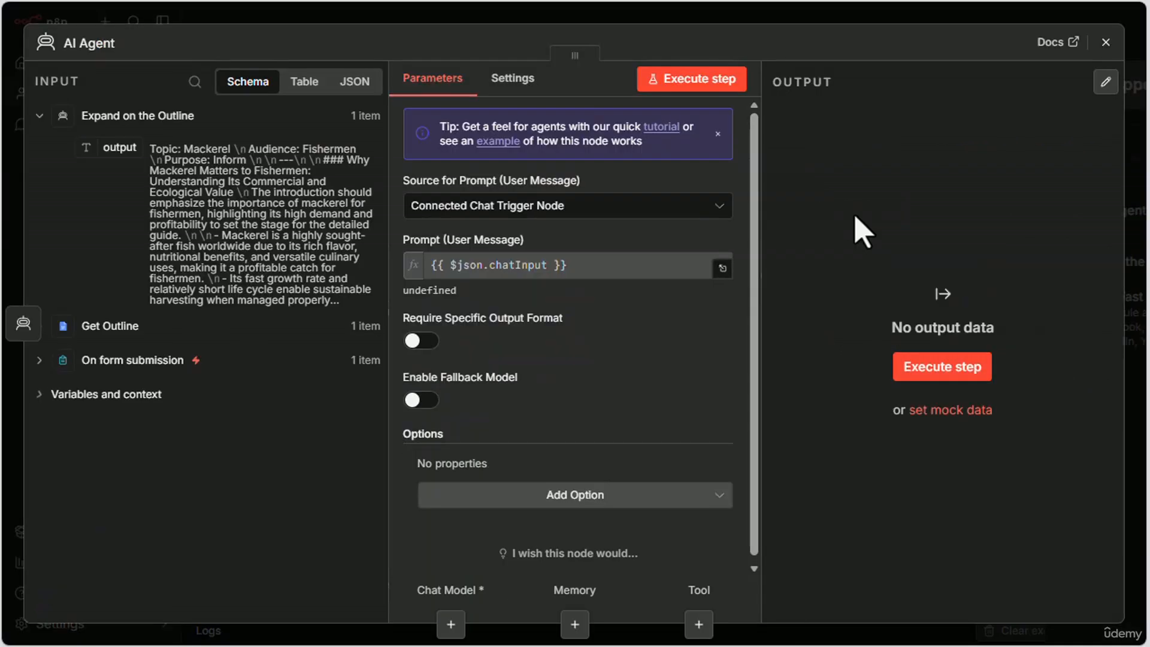
{"action": "left_click", "coordinate": [605, 223]}
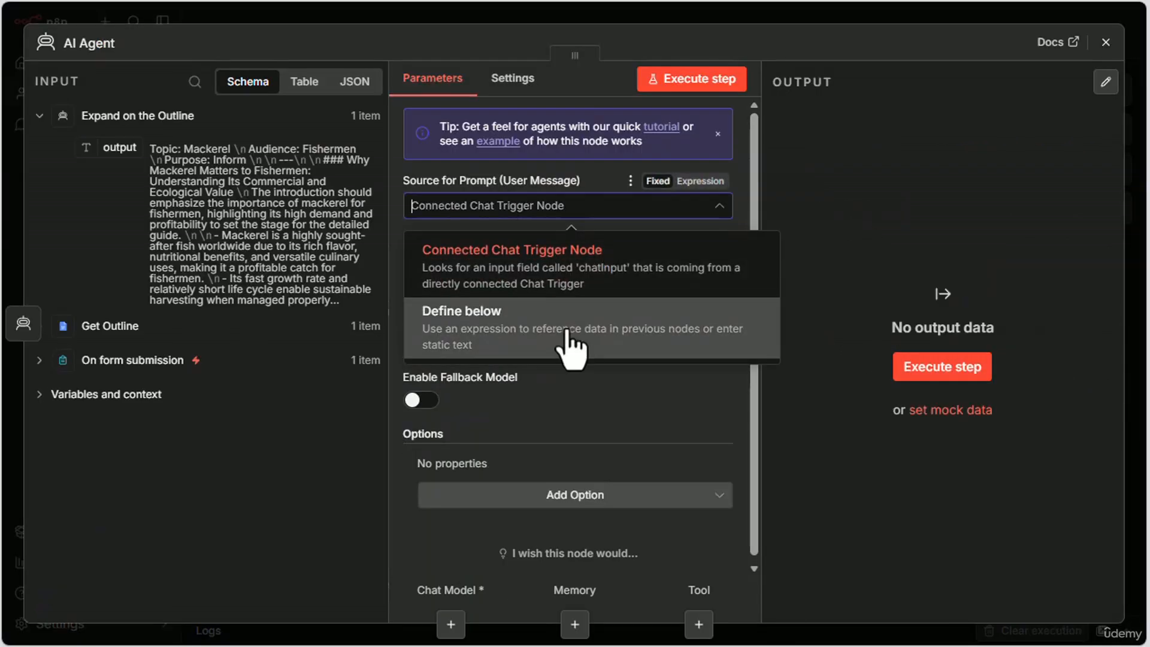
{"action": "left_click", "coordinate": [569, 342]}
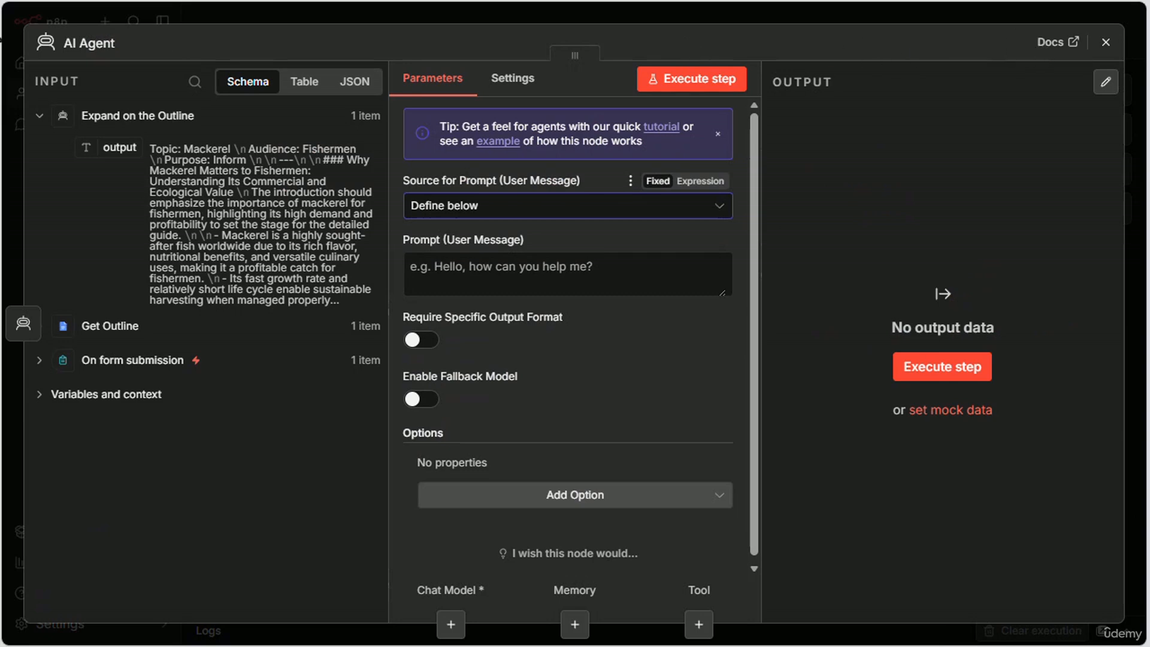
Rename the new AI Agent node as Write Article and return to the canvas.
{"action": "left_click", "coordinate": [90, 45]}
{"action": "type", "text": "Write Article"}
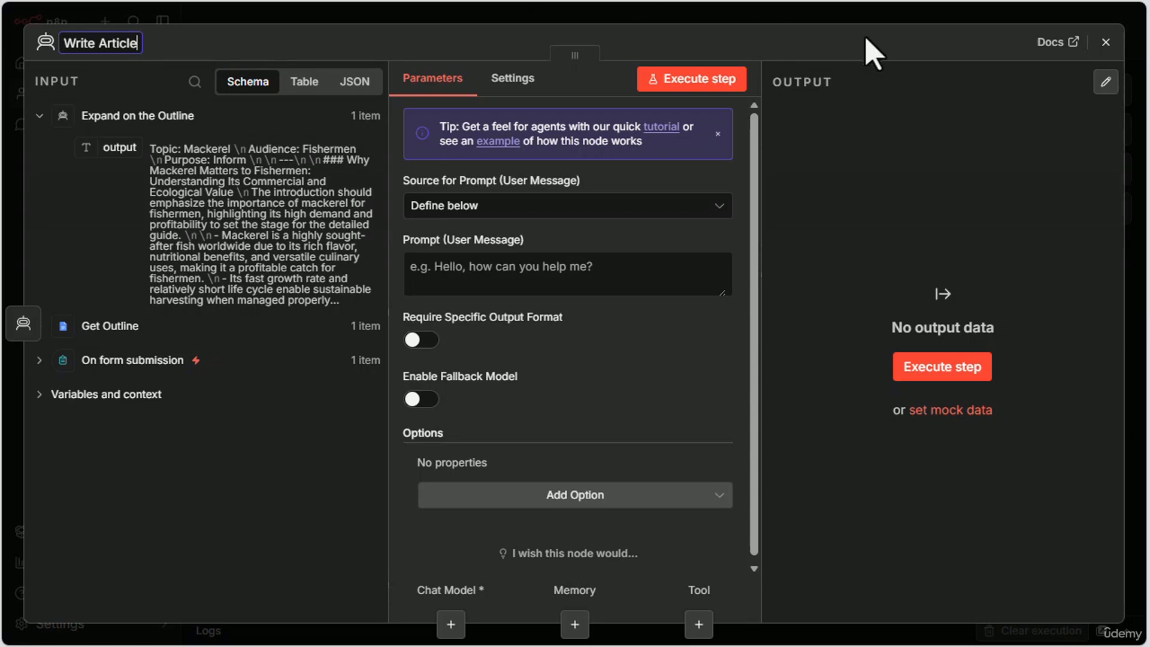
{"action": "left_click", "coordinate": [1106, 41]}
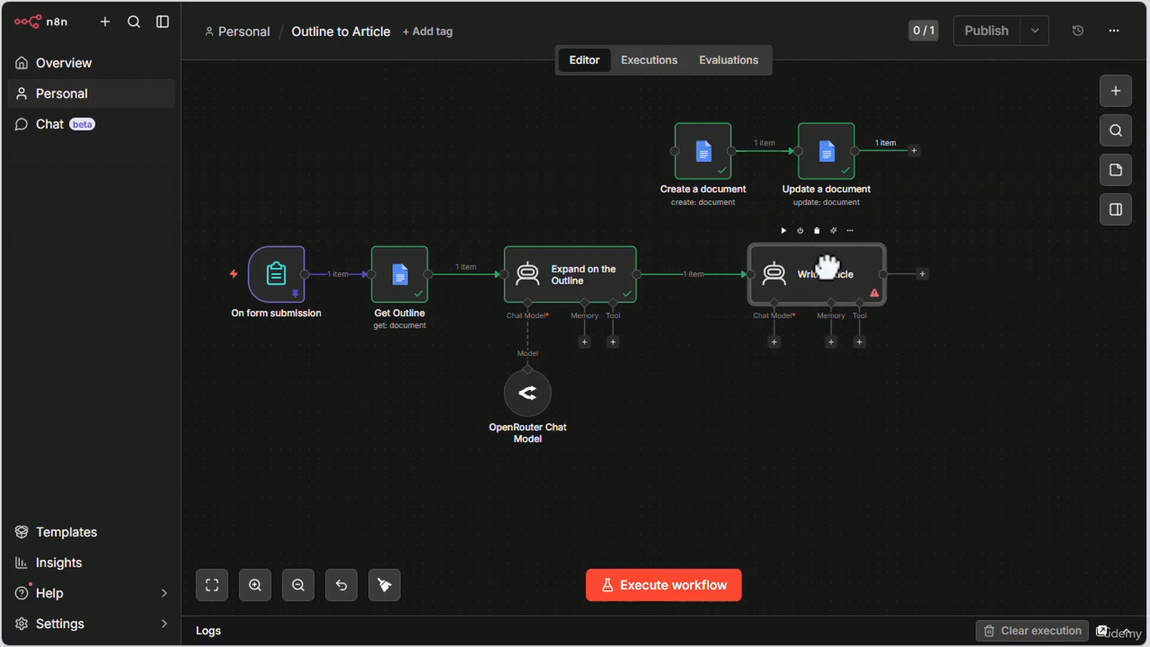
Move Write Article closer to Expand on the Outline and attach an OpenRouter Chat Model to it.
{"action": "left_click_drag", "start_coordinate": [827, 267], "coordinate": [780, 276]}
{"action": "left_click", "coordinate": [727, 352]}
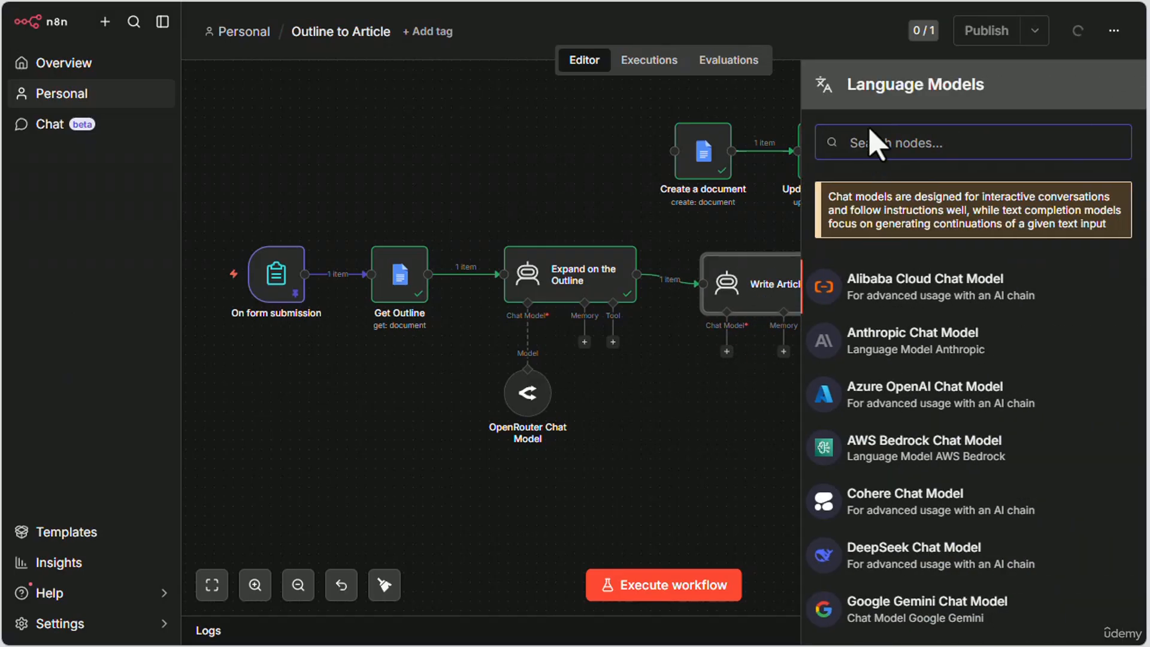
{"action": "type", "text": "openro"}
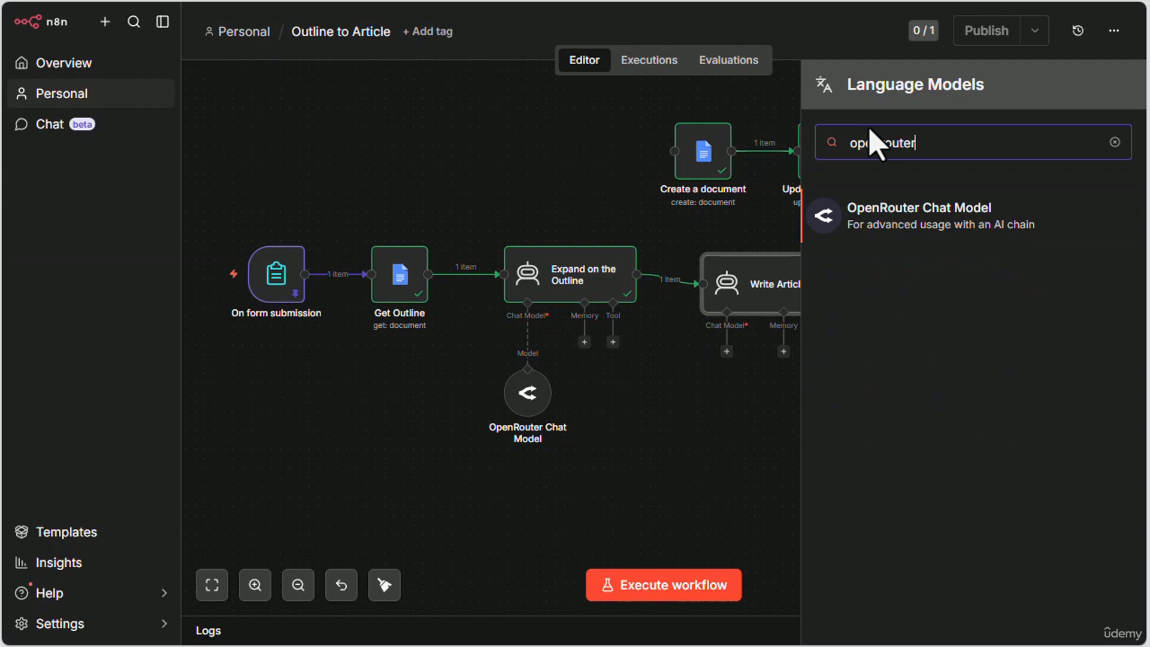
{"action": "type", "text": "uter"}
{"action": "left_click", "coordinate": [893, 254]}
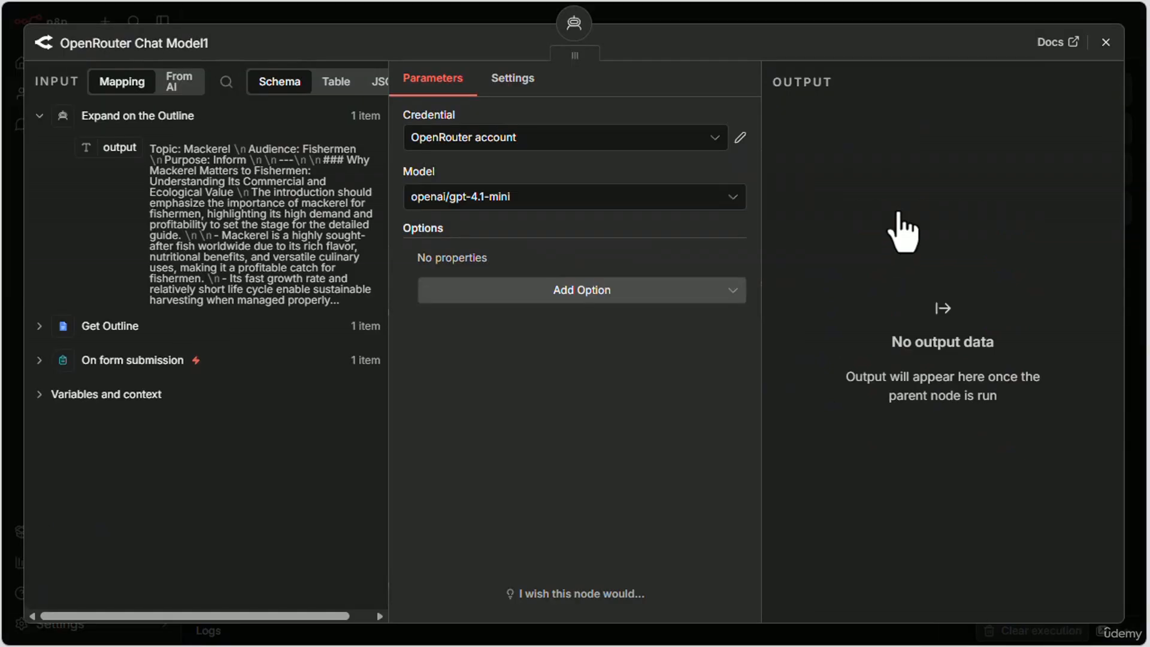
{"action": "left_click", "coordinate": [1106, 42]}
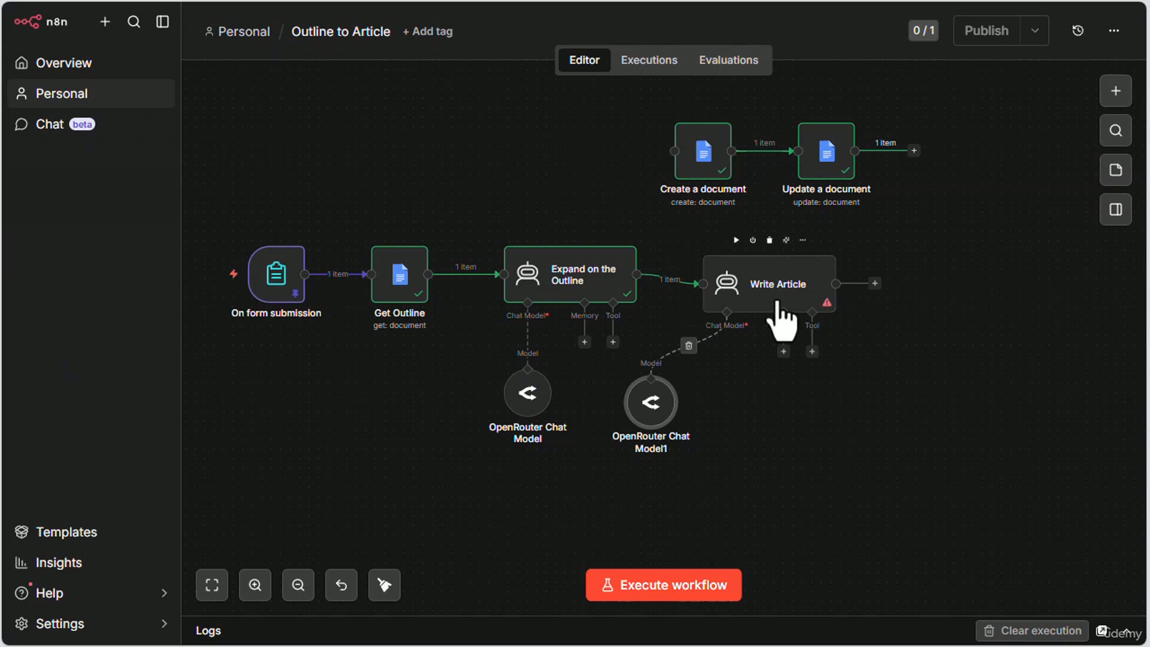
Align the Write Article node with the main row and place its chat model directly beneath it.
{"action": "left_click_drag", "start_coordinate": [659, 404], "coordinate": [734, 395]}
{"action": "left_click_drag", "start_coordinate": [779, 287], "coordinate": [761, 282]}
{"action": "left_click_drag", "start_coordinate": [737, 410], "coordinate": [718, 401]}
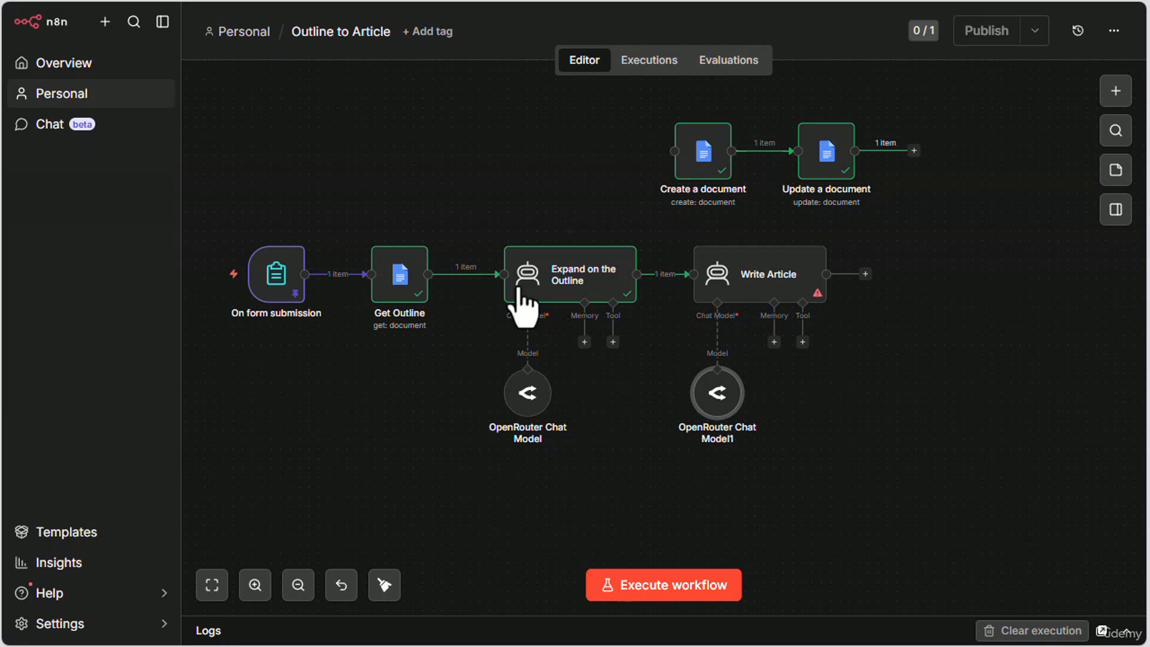
Start the Write Article prompt as an expression with the expert content writer role and "You will receive an outline as JSON:" followed by {{ $json.output }}.
{"action": "left_click", "coordinate": [758, 272]}
{"action": "double_click", "coordinate": [758, 272]}
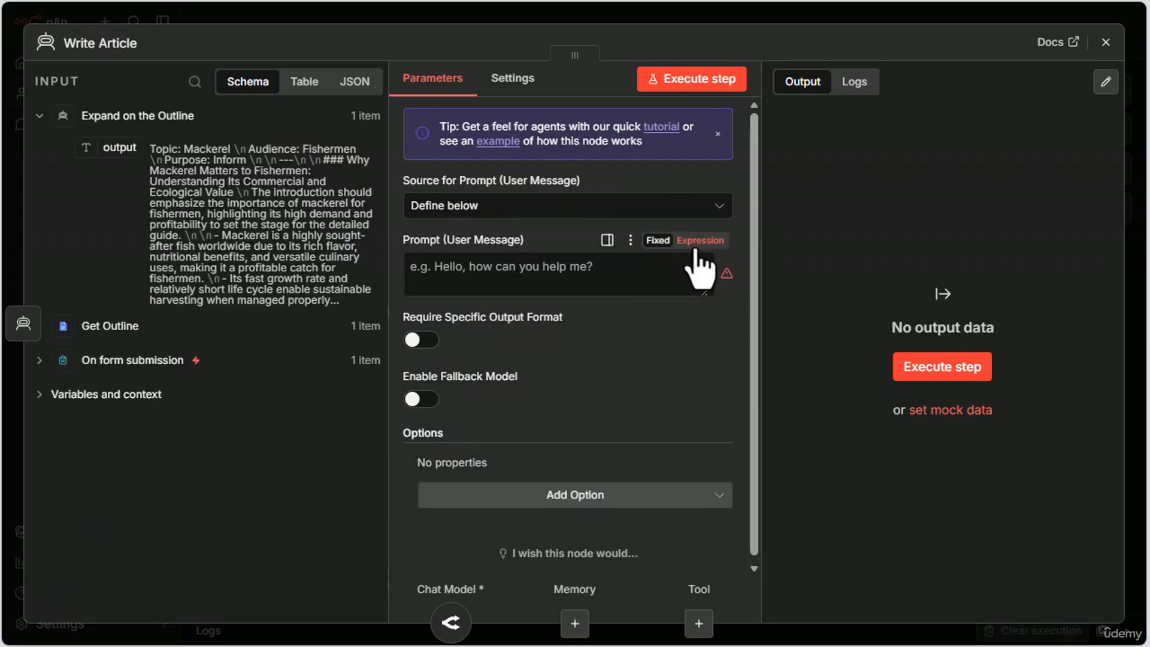
{"action": "left_click", "coordinate": [699, 240]}
{"action": "left_click", "coordinate": [723, 269]}
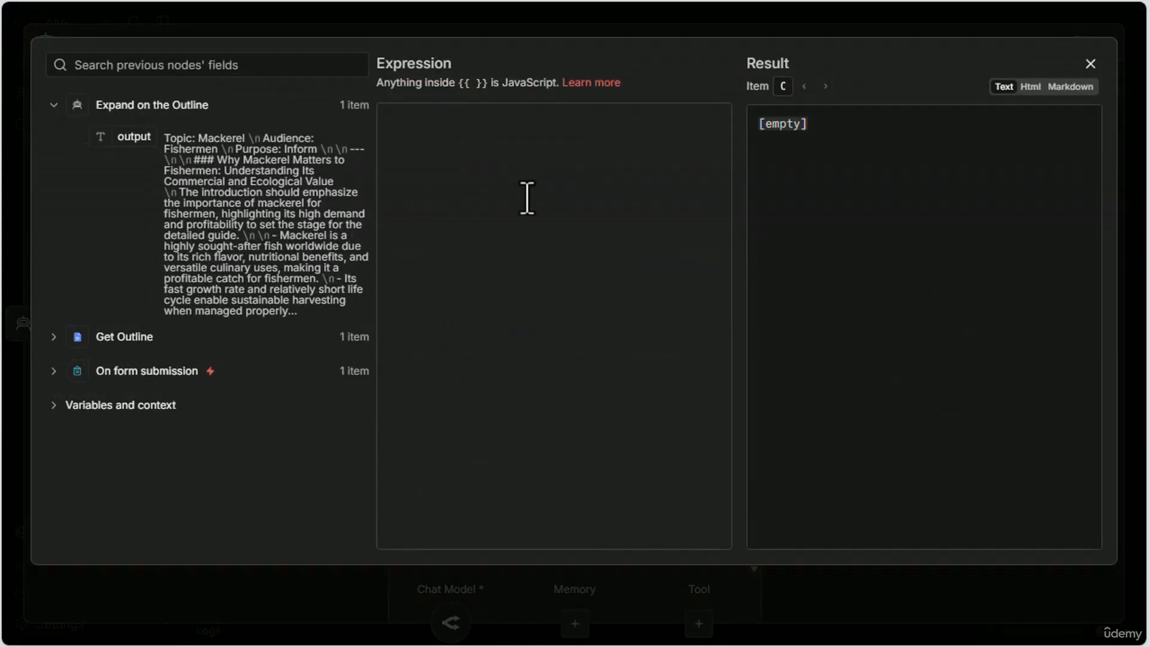
{"action": "left_click", "coordinate": [413, 162]}
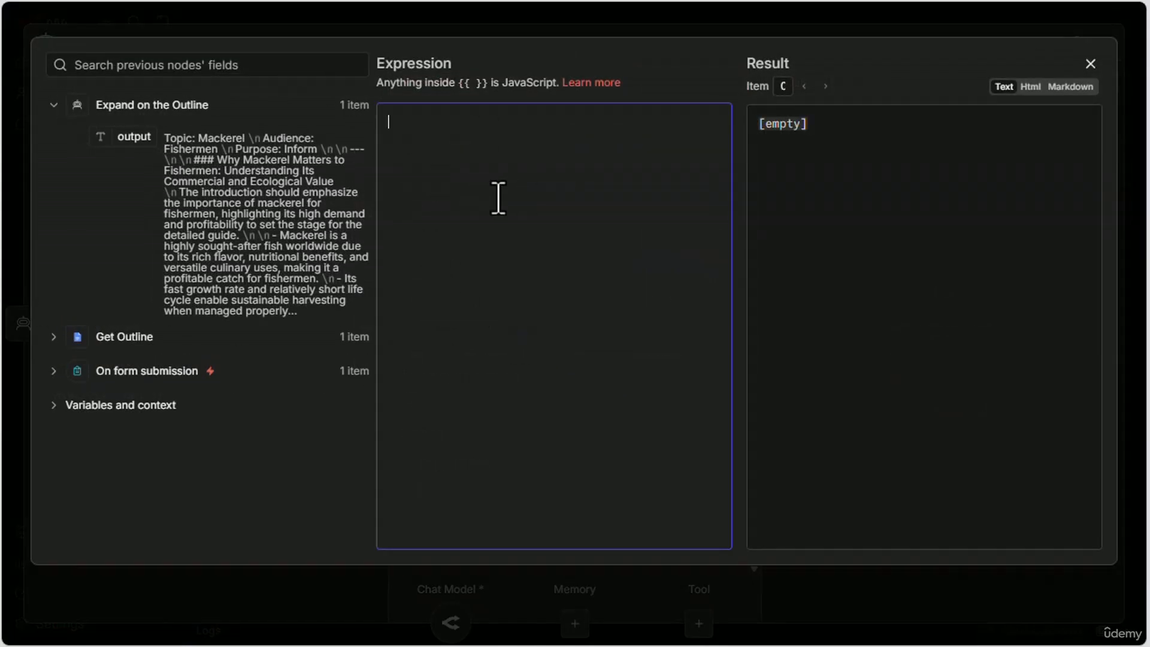
{"action": "type", "text": "You are an expert content writer who turns structured outlines into complete, polished, SEO-friendly articles for the web.  You will receive an outline as JSON:"}
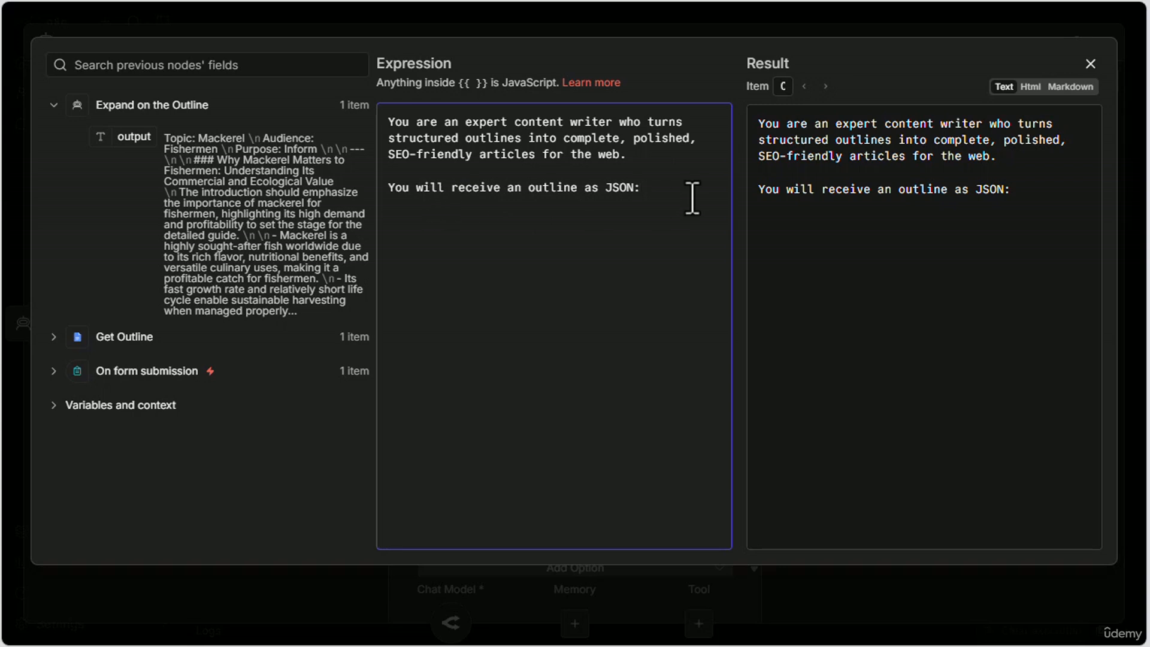
{"action": "key", "text": "Return"}
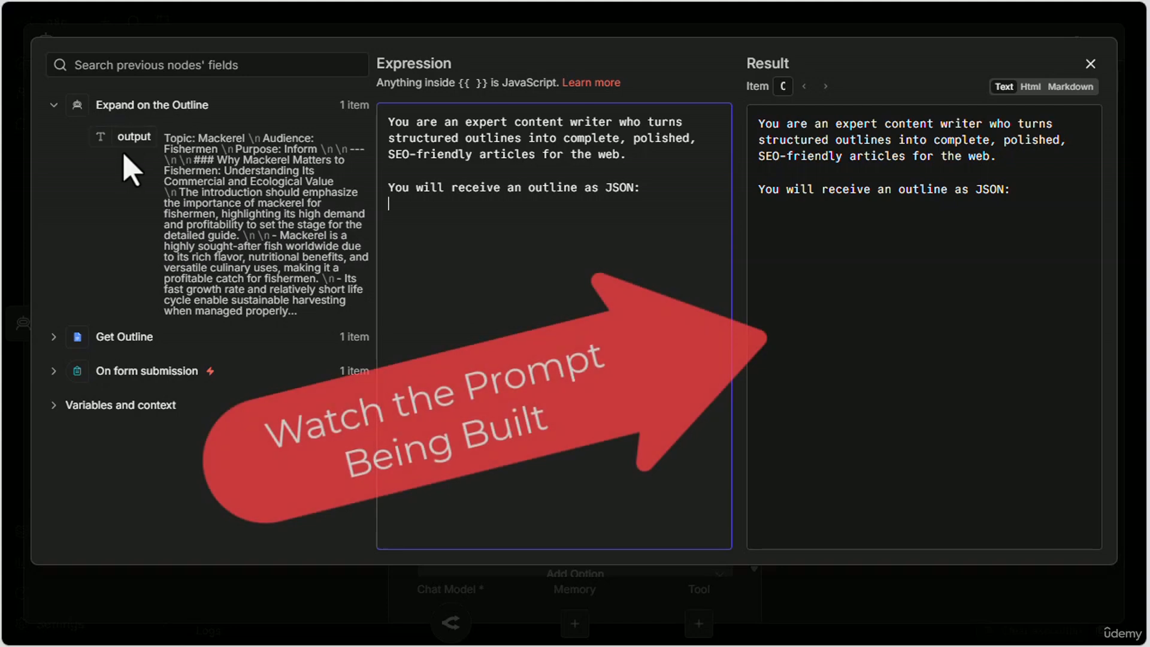
{"action": "left_click_drag", "start_coordinate": [119, 136], "coordinate": [420, 221]}
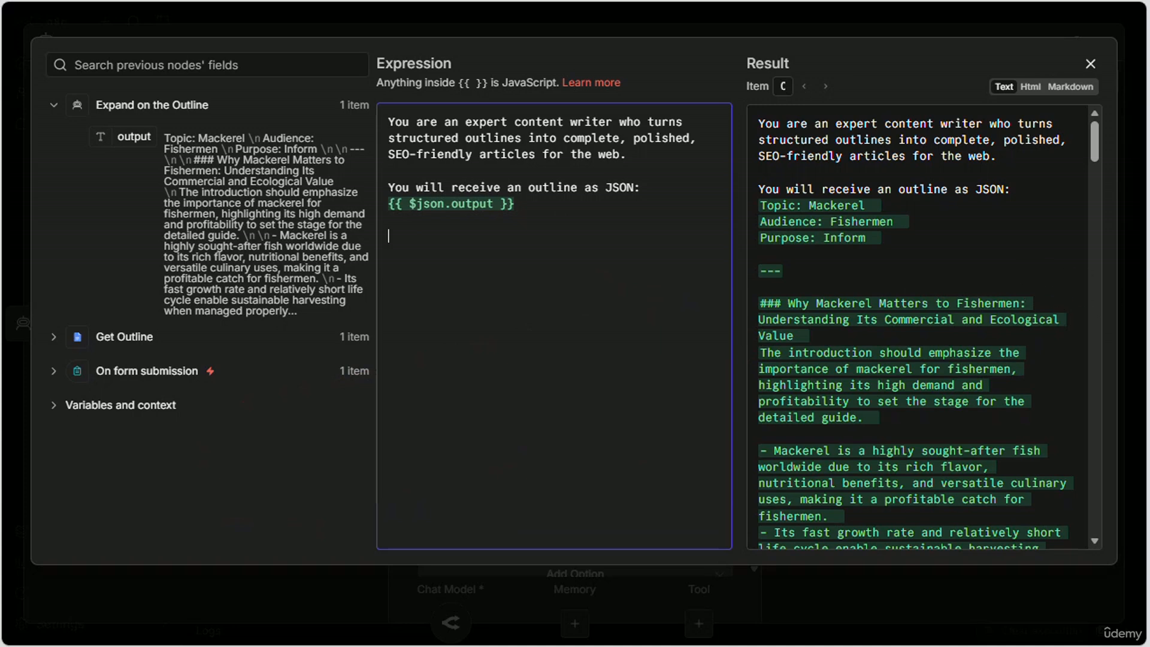
Add a YOUR TASK section requiring a complete 2,000–3,000 word article from the outline, with headings changed or added for clarity or flow.
{"action": "key", "text": "alt+Tab"}
{"action": "left_click", "coordinate": [541, 275]}
{"action": "type", "text": "YOUR TASK  1. Read and understand the outline. 2. Use all relevant information in the outline to write a complete article of around 2,000-3,000 words. 3. You may change or add headings and subheadings if it improves clarity or flow."}
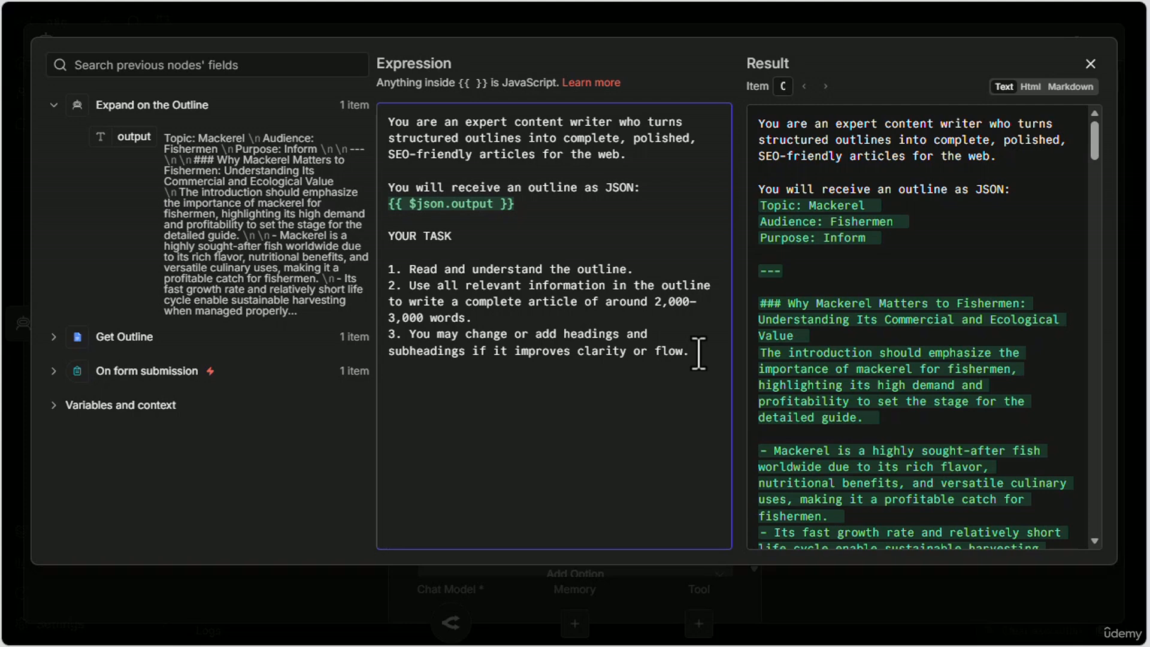
Add a WRITING STYLE AND STRUCTURE section covering clear English, engaging tone, 1 - 5 short paragraphs per section, at most 1 or 2 bullet lists and examples.
{"action": "left_click", "coordinate": [431, 404]}
{"action": "type", "text": "WRITING STYLE AND STRUCTURE  - Write in clear, natural English suitable for a general audience. - Use an engaging, helpful tone that sounds like a human expert. - Break up each section into 1 - 5 short paragraphs to improve readability. - Do not use more than 1 or 2 bullet lists in the entire aritcle. - Add examples or simple explanations where they help beginners understand the concepts."}
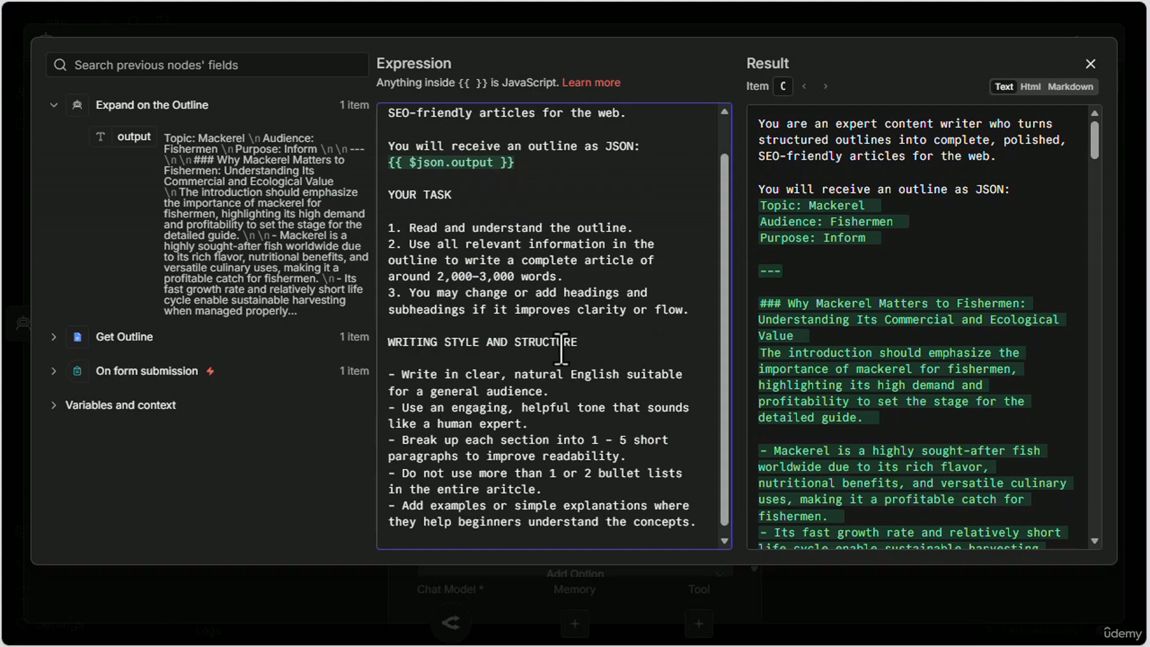
{"action": "left_click_drag", "start_coordinate": [728, 294], "coordinate": [727, 312]}
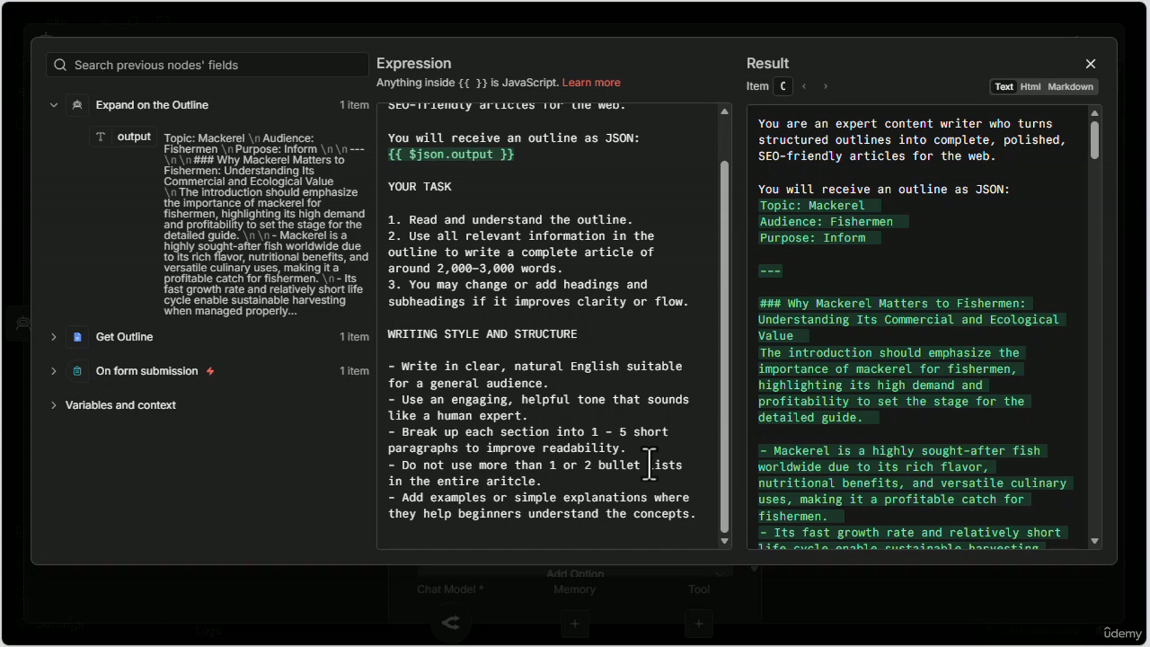
Add an SEO REQUIREMENTS section asking for a ~60-character title, 5 keywords, a ~160-character meta description and natural keyword use.
{"action": "left_click", "coordinate": [707, 515]}
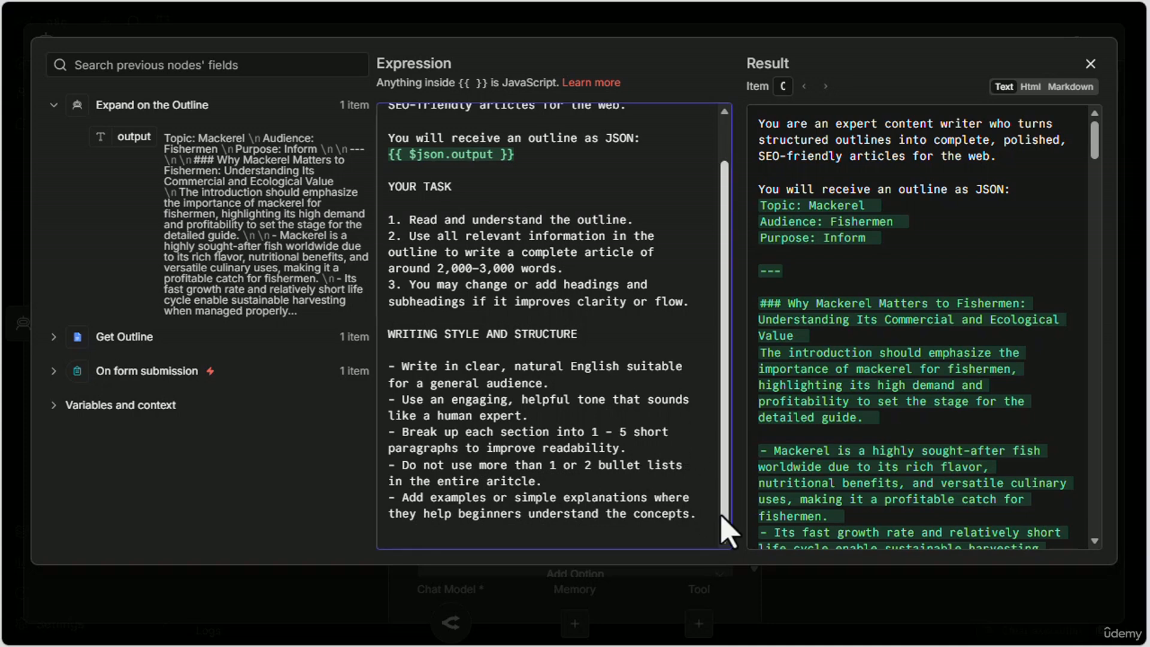
{"action": "key", "text": "Return"}
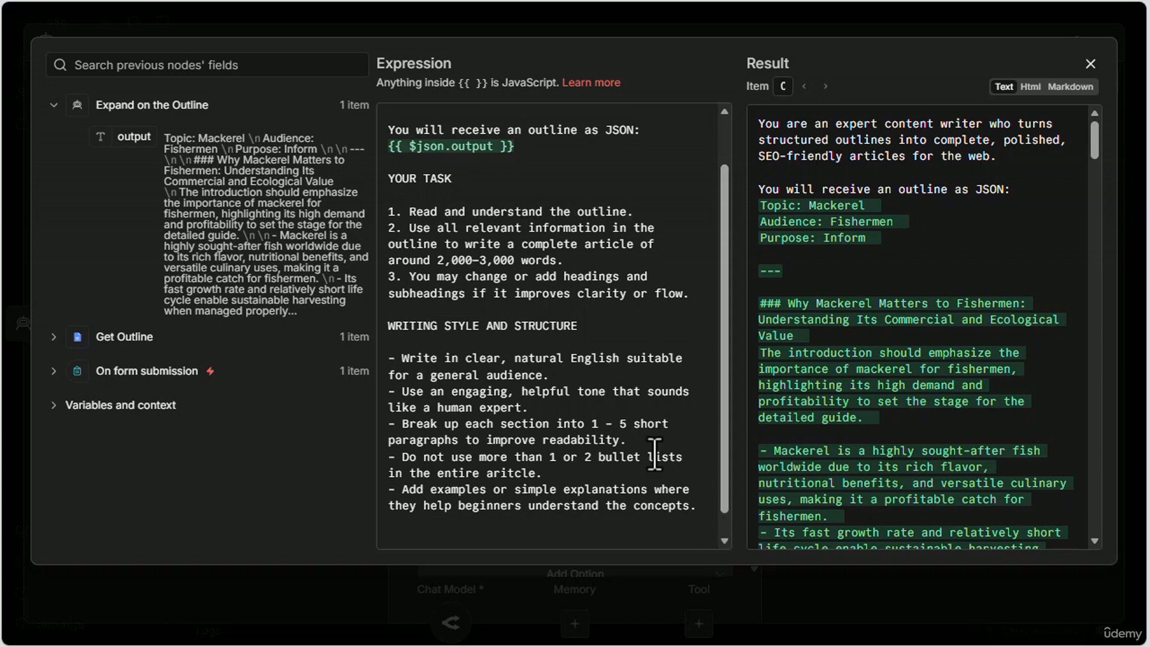
{"action": "left_click", "coordinate": [431, 531]}
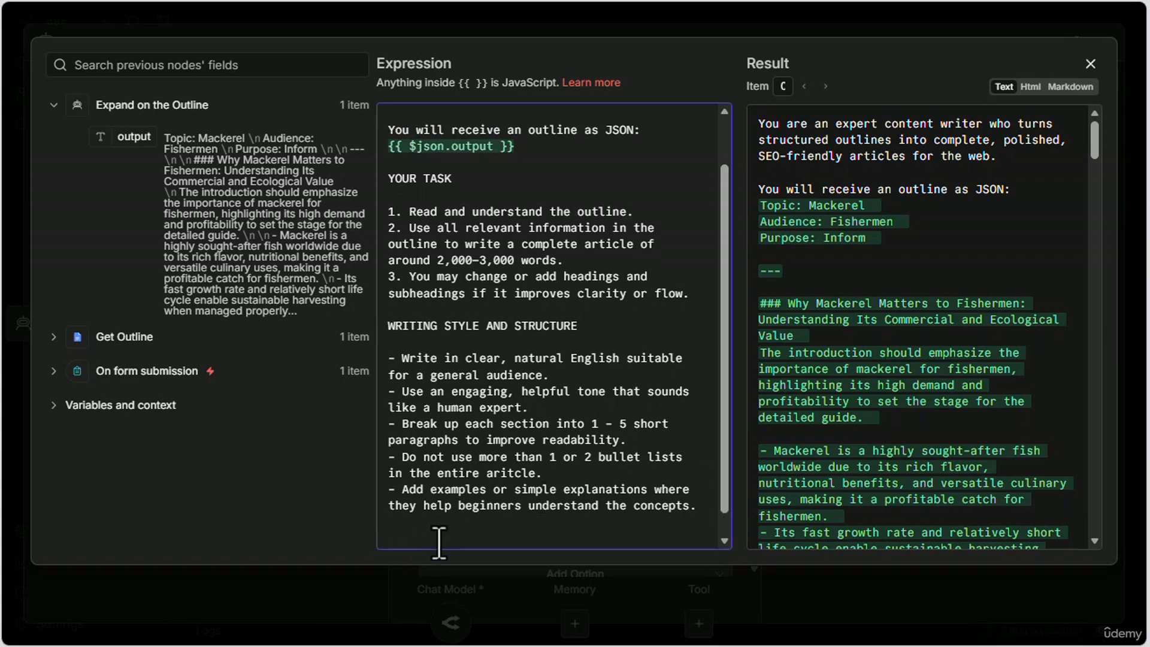
{"action": "key", "text": "ctrl+v"}
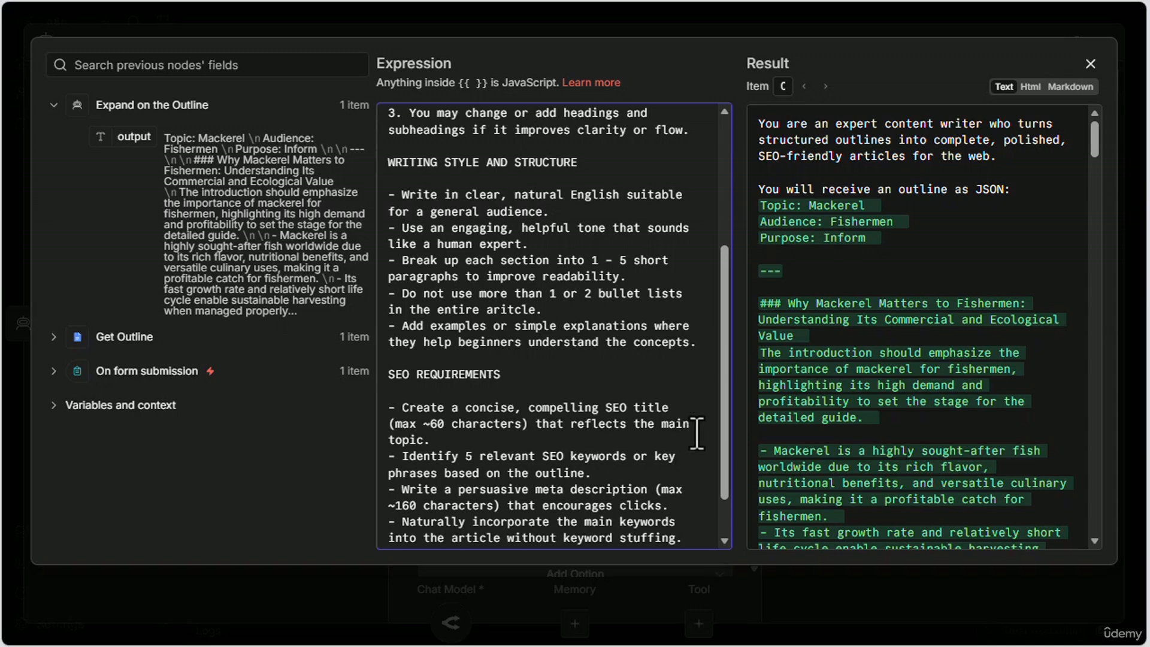
Add an OUTPUT FORMAT (CRITICAL) section reading "OUTPUT THIS EXACT JSON STRUCTURE. NO TEXT BEFORE/AFTER. NO ``` BLOCKS.".
{"action": "left_click_drag", "start_coordinate": [726, 469], "coordinate": [726, 514]}
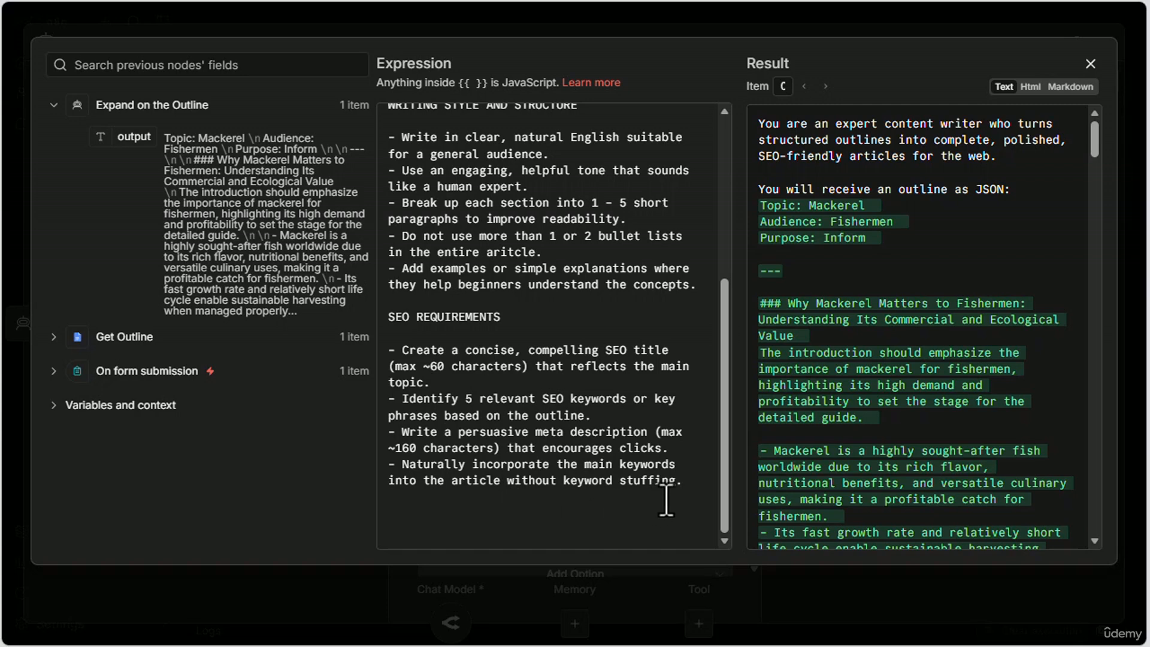
{"action": "left_click", "coordinate": [699, 489]}
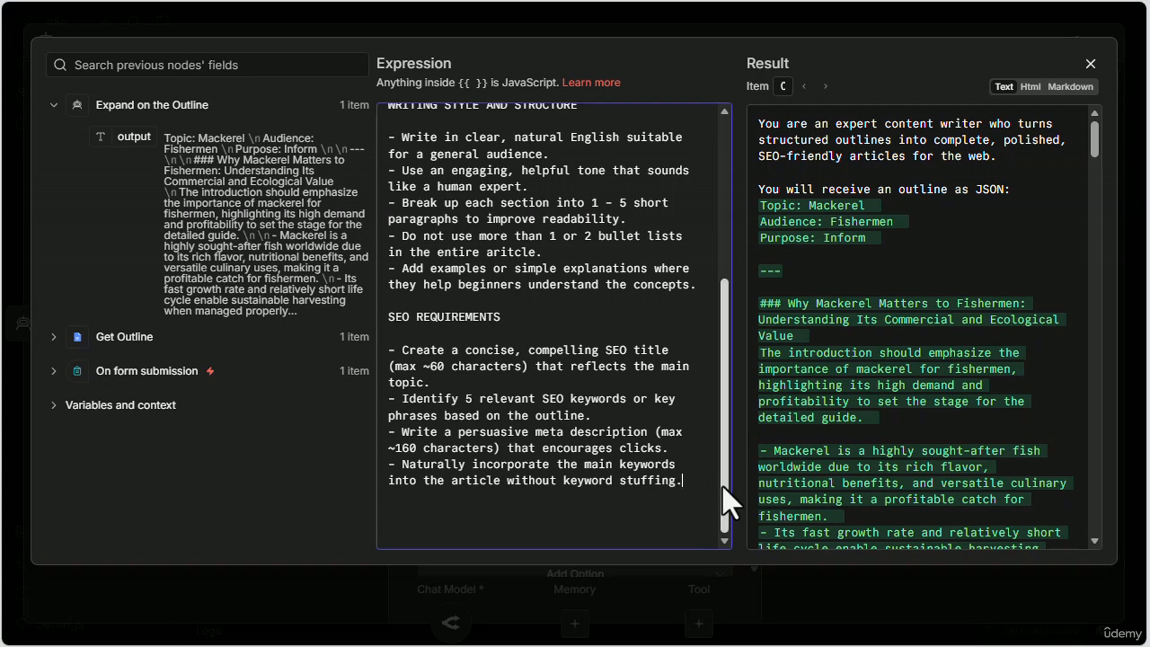
{"action": "key", "text": "Return"}
{"action": "key", "text": "Return"}
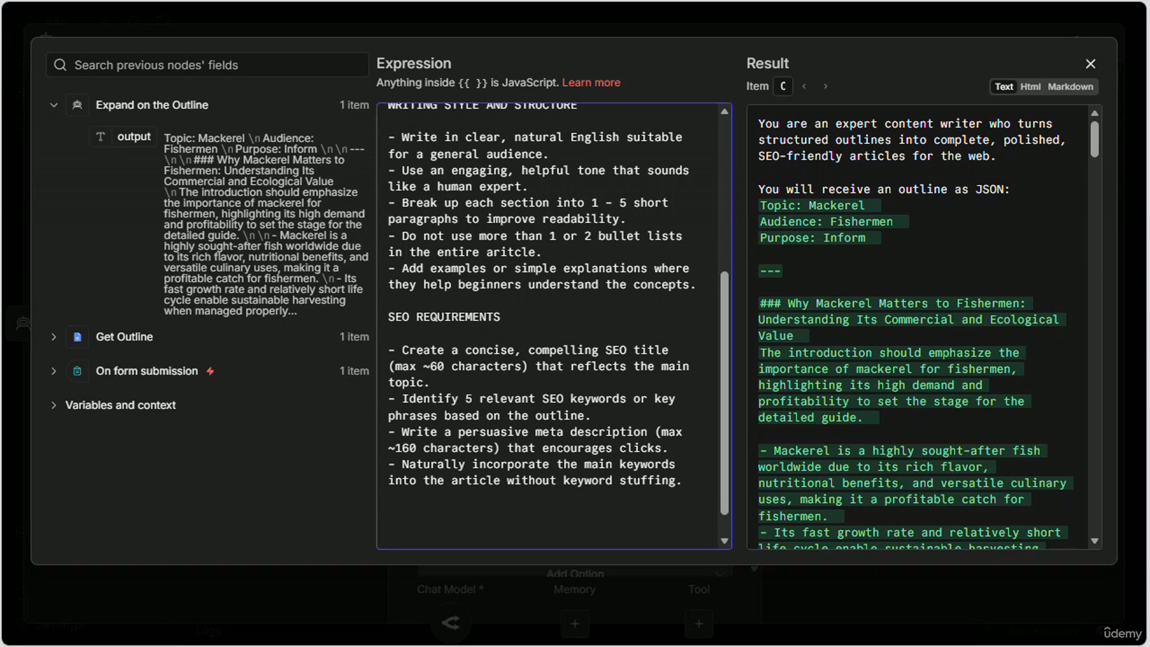
{"action": "left_click", "coordinate": [411, 528]}
{"action": "type", "text": "OUTPUT FORMAT (CRITICAL)  OUTPUT THIS EXACT JSON STRUCTURE. NO TEXT BEFORE/AFTER. NO ``` BLOCKS."}
{"action": "scroll", "coordinate": [659, 443], "scroll_direction": "down", "scroll_amount": 1}
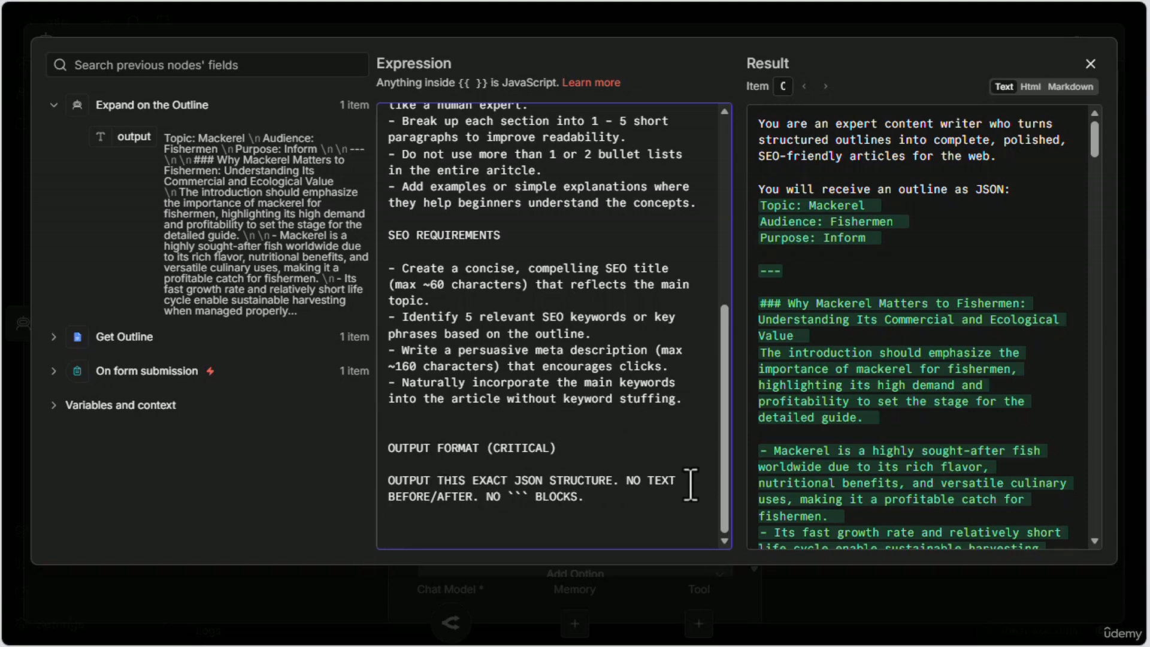
Start a new line below the "NO TEXT BEFORE/AFTER. NO ``` BLOCKS." instruction, leaving a blank line between.
{"action": "double_click", "coordinate": [519, 499]}
{"action": "left_click", "coordinate": [584, 503]}
{"action": "key", "text": "Return"}
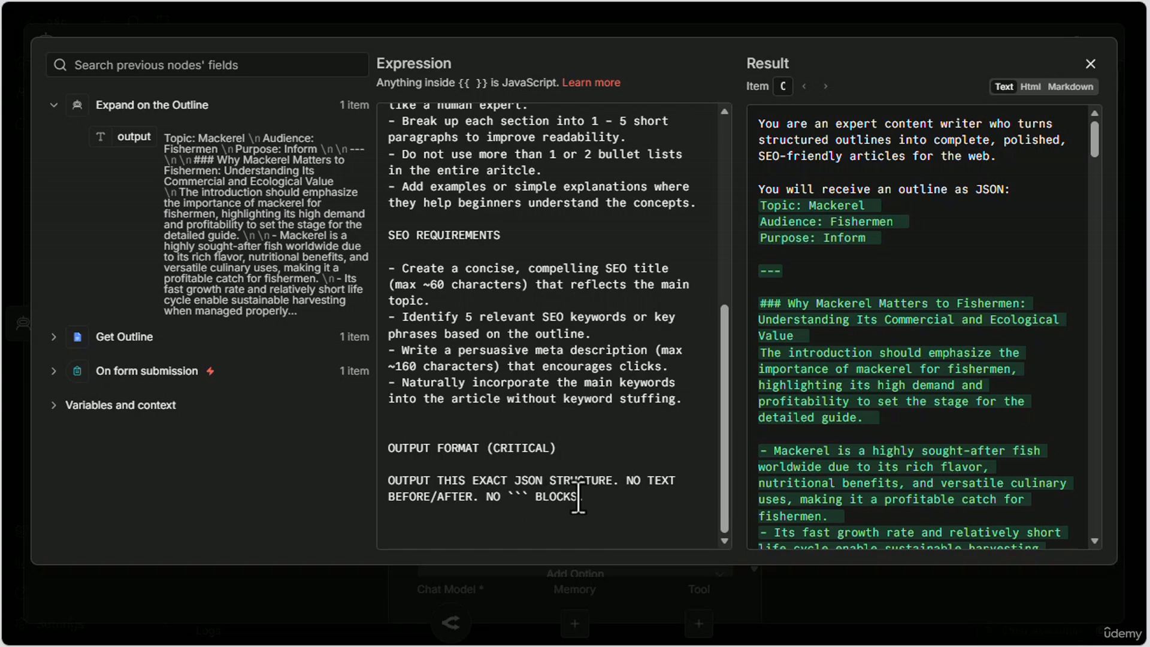
{"action": "left_click_drag", "start_coordinate": [509, 497], "coordinate": [530, 499]}
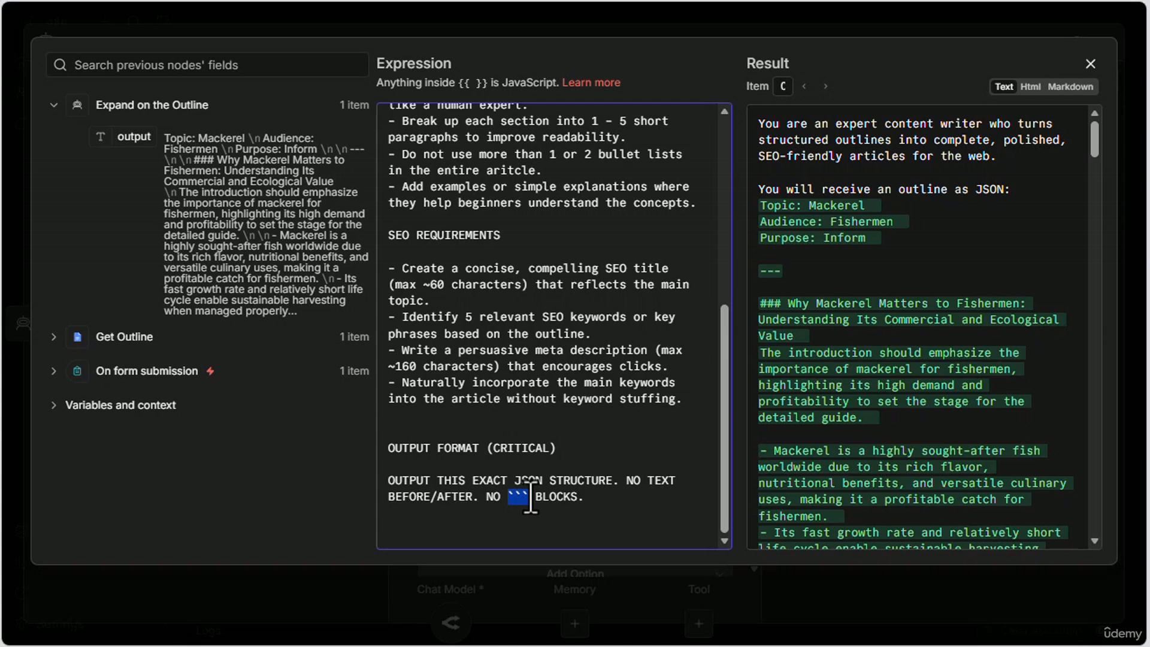
{"action": "left_click", "coordinate": [596, 510]}
{"action": "key", "text": "Return"}
{"action": "scroll", "coordinate": [503, 443], "scroll_direction": "down", "scroll_amount": 1}
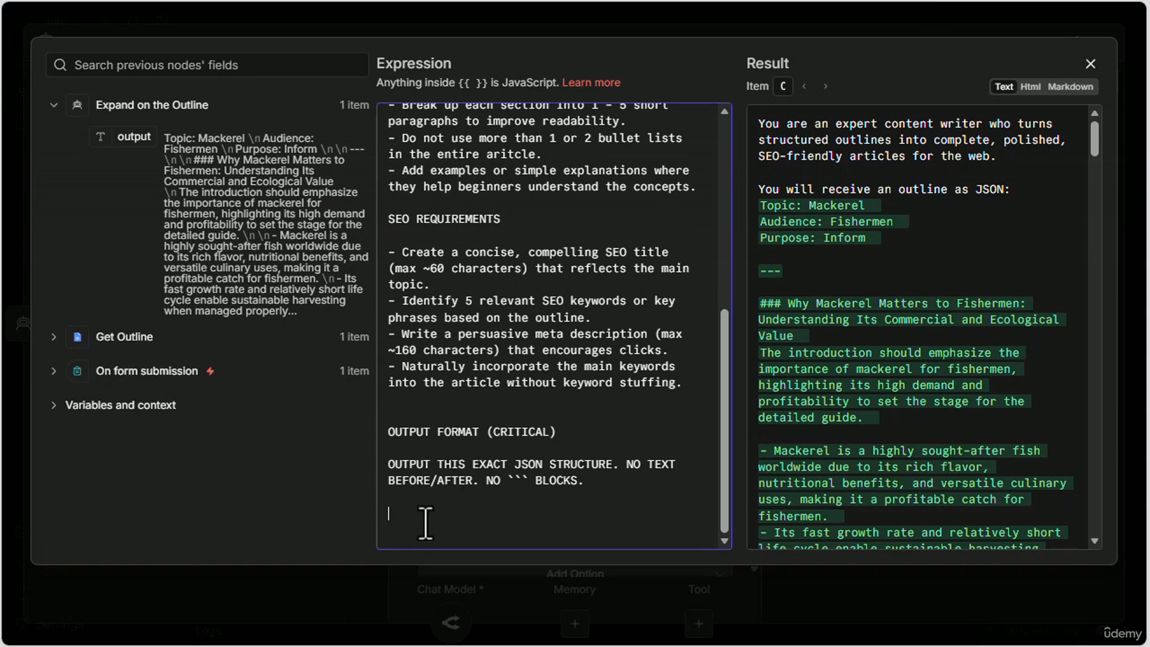
{"action": "type", "text": "{"}
{"action": "key", "text": "Return"}
{"action": "key", "text": "Return"}
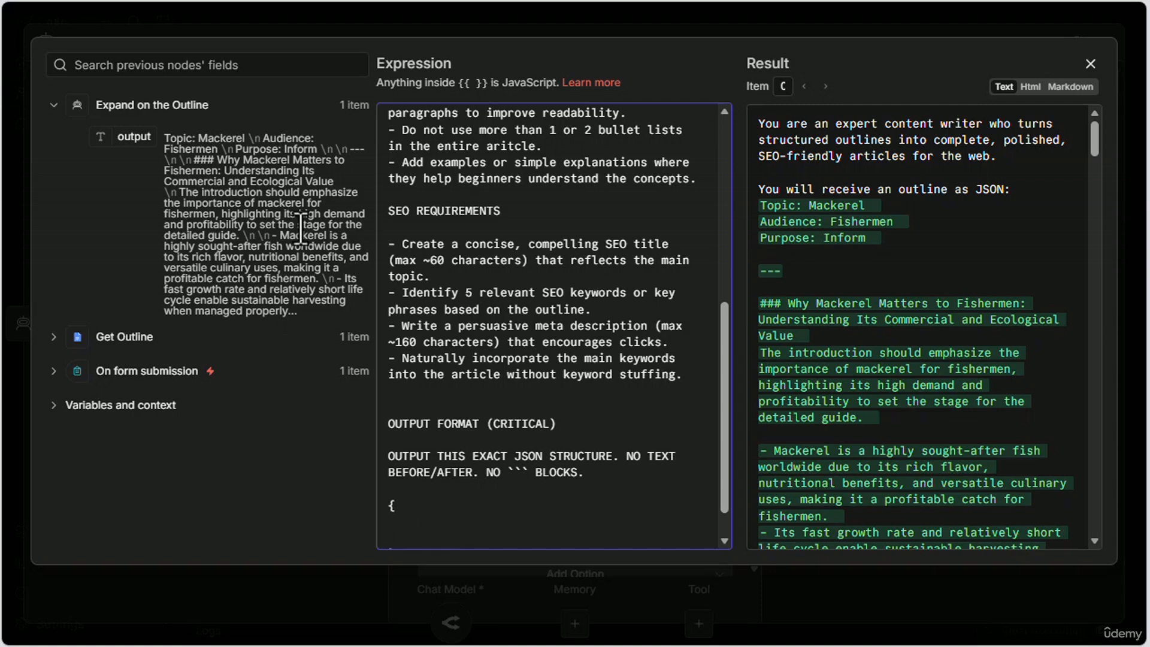
{"action": "scroll", "coordinate": [532, 401], "scroll_direction": "down", "scroll_amount": 1}
{"action": "left_click_drag", "start_coordinate": [443, 512], "coordinate": [365, 459]}
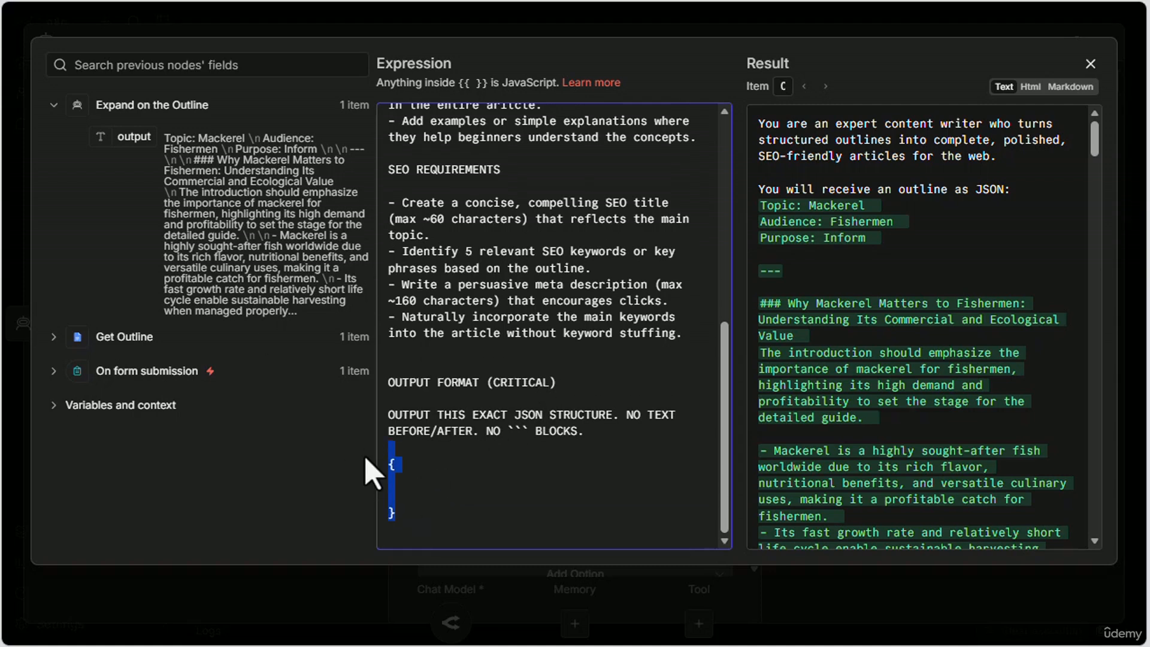
{"action": "key", "text": "BackSpace"}
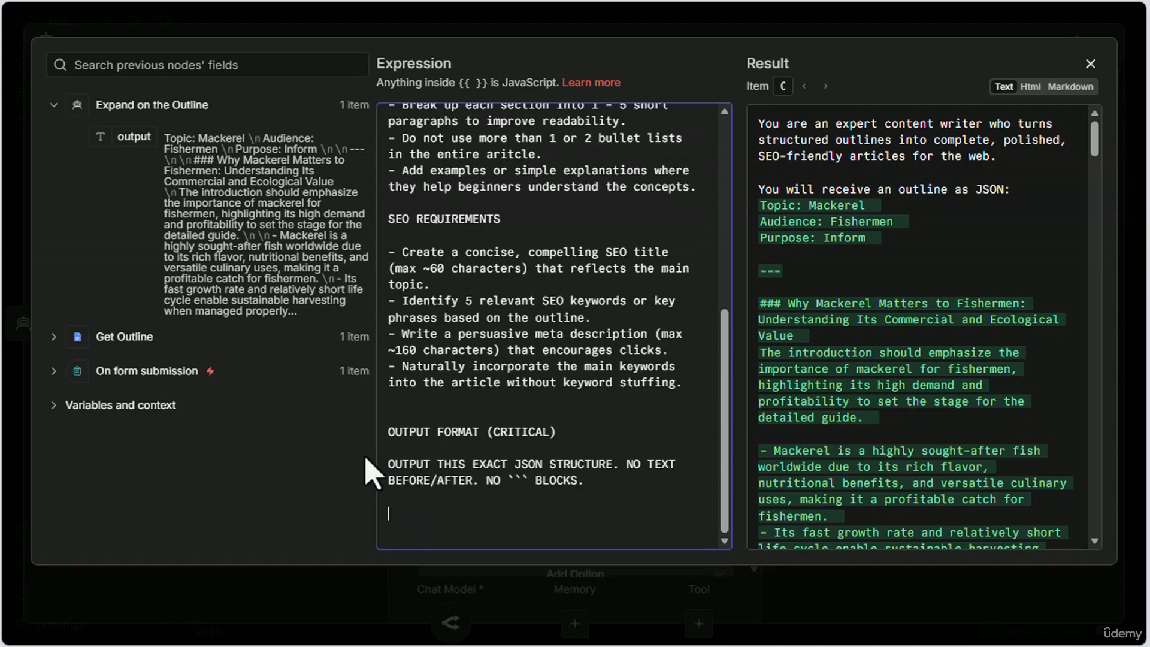
Insert an empty JSON object with its braces on separate lines below the output format instruction, leaving one line inside.
{"action": "type", "text": "{}"}
{"action": "key", "text": "Return"}
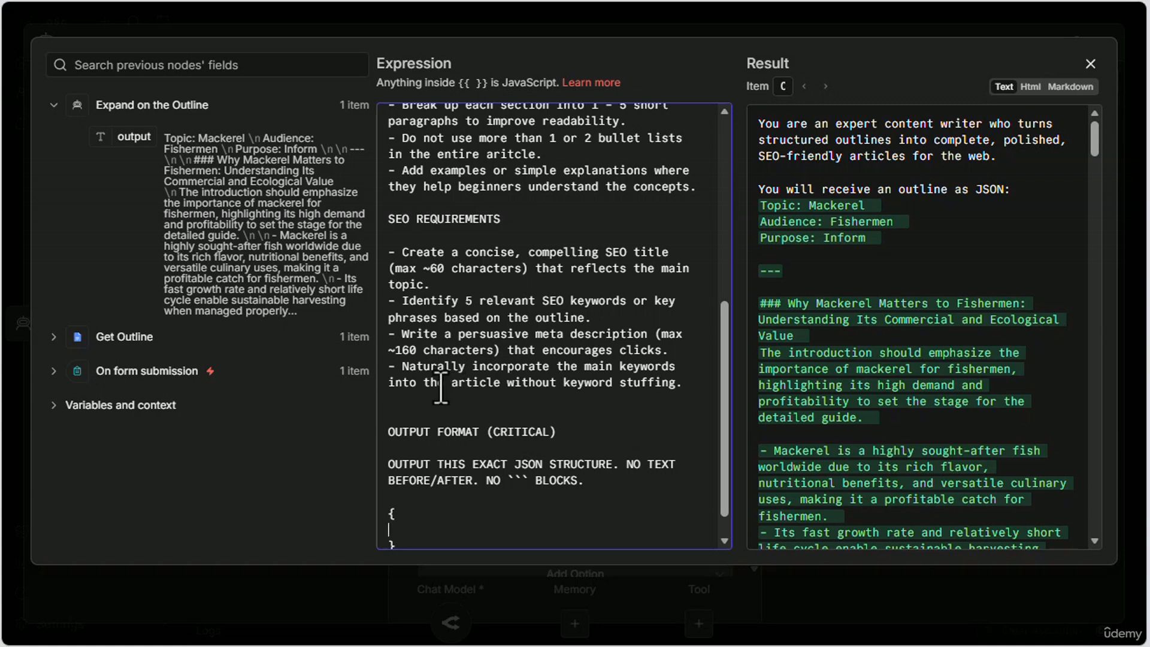
{"action": "scroll", "coordinate": [538, 355], "scroll_direction": "down", "scroll_amount": 1}
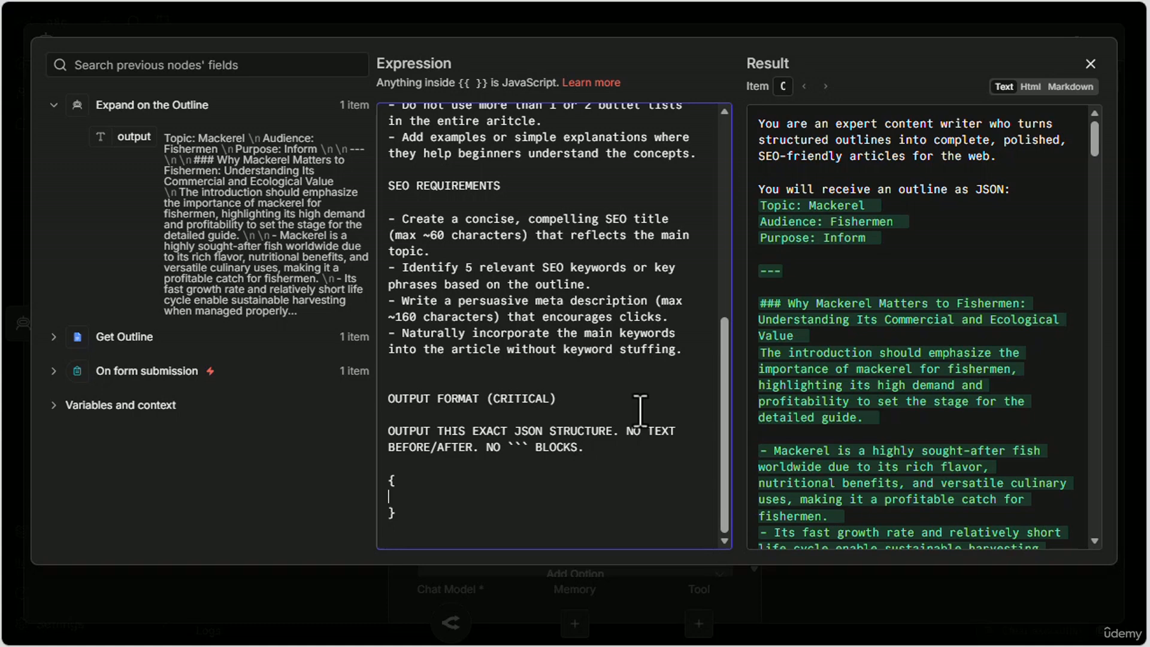
{"action": "left_click_drag", "start_coordinate": [724, 463], "coordinate": [719, 560]}
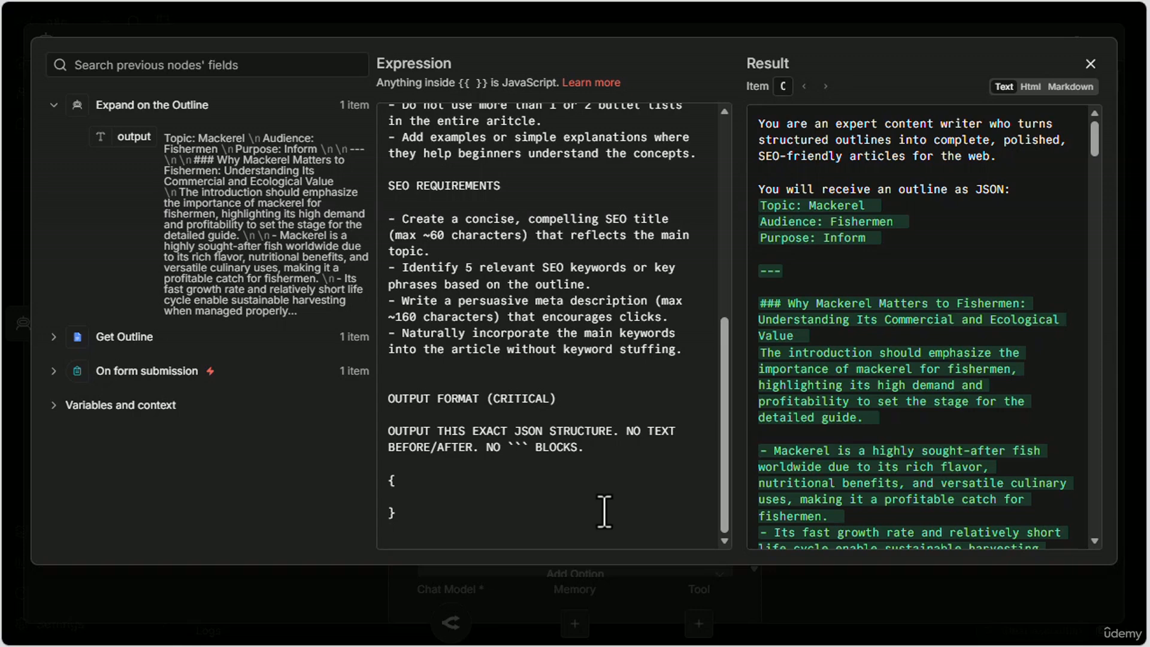
{"action": "left_click", "coordinate": [392, 497]}
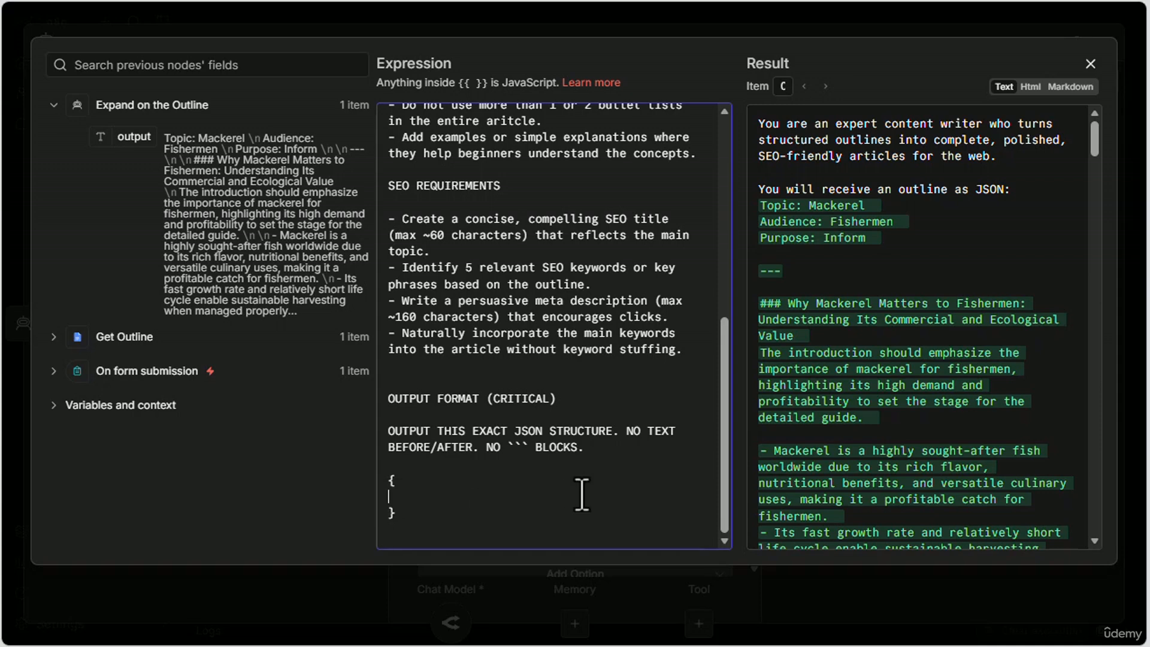
Add the entry "seo_title":"Add the SEO title here" inside the JSON object.
{"action": "type", "text": "\"seo_title\"::"}
{"action": "key", "text": "BackSpace"}
{"action": "type", "text": "\""}
{"action": "type", "text": "Add "}
{"action": "type", "text": "the SEO "}
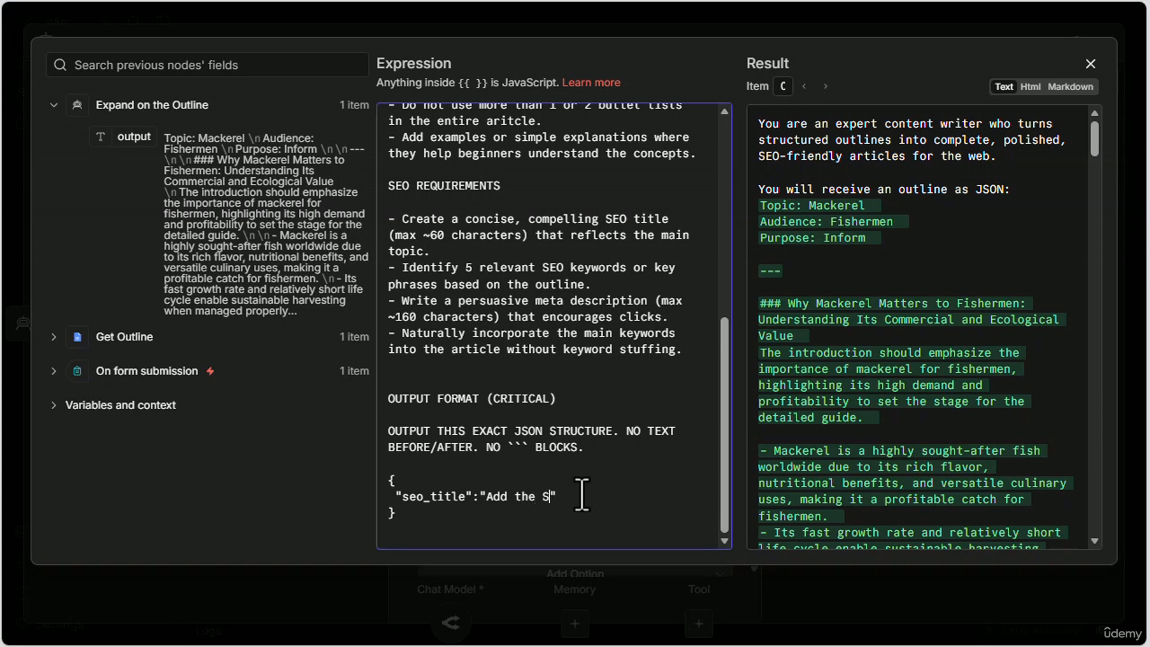
{"action": "type", "text": "title here"}
Add the entry "keywords":["keyword1","keyword2"] below seo_title, with commas separating the entries.
{"action": "key", "text": "Return"}
{"action": "type", "text": "\""}
{"action": "type", "text": "keywoird"}
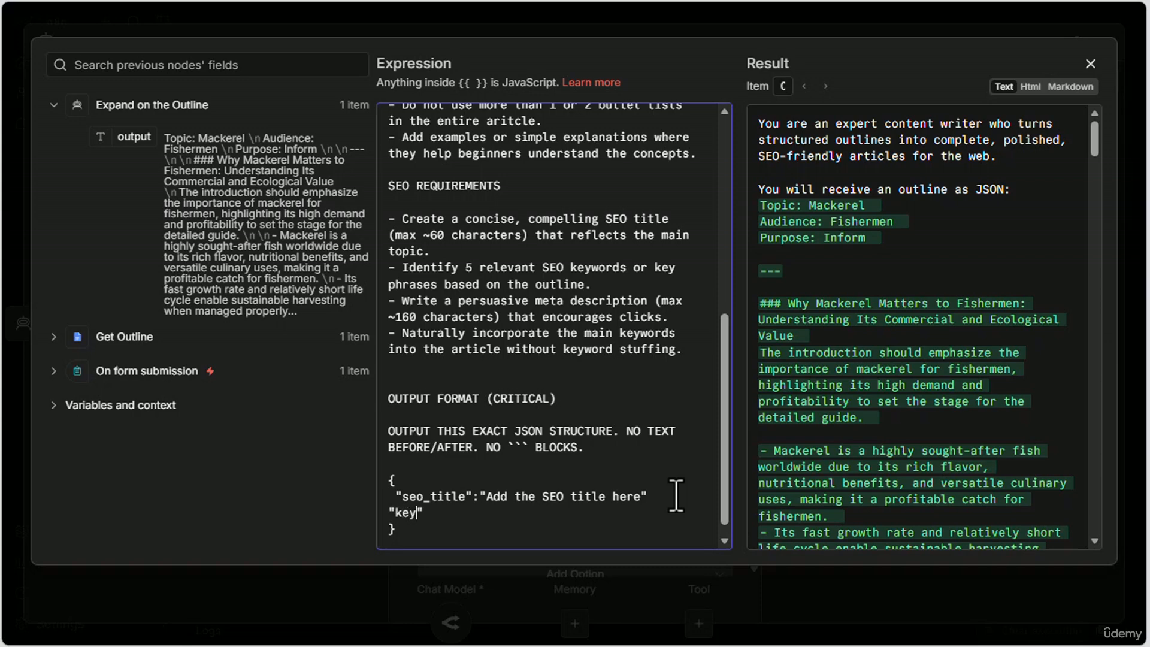
{"action": "key", "text": "BackSpace"}
{"action": "key", "text": "BackSpace"}
{"action": "key", "text": "BackSpace"}
{"action": "type", "text": "rds\":"}
{"action": "type", "text": "[\"keyword"}
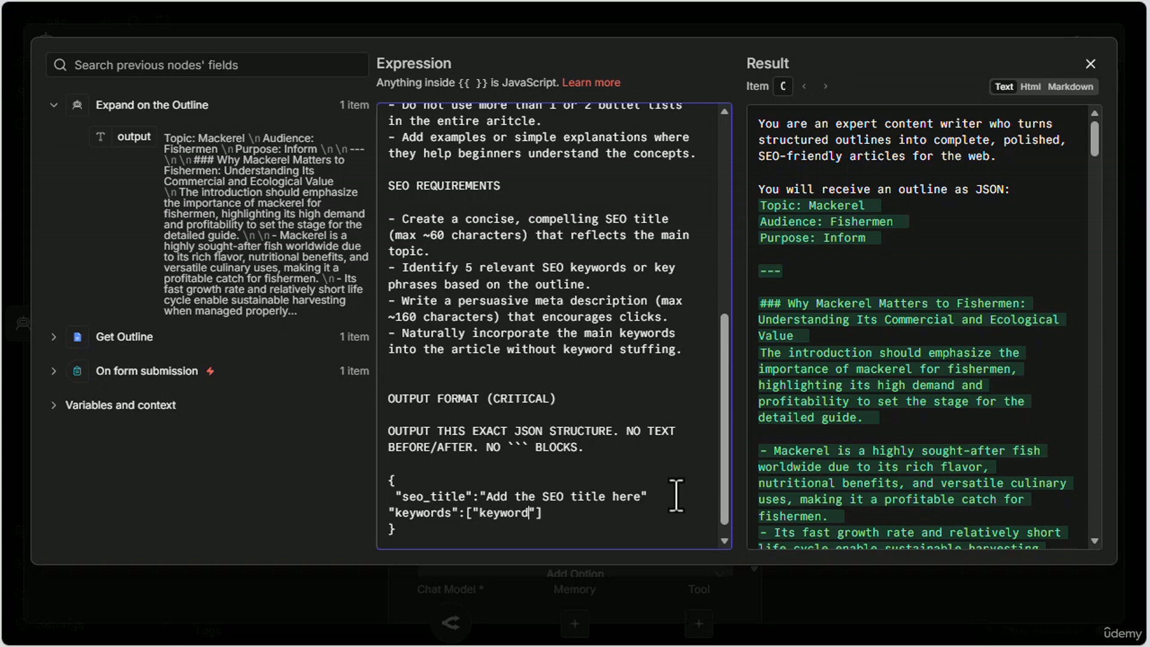
{"action": "type", "text": "1\",\"keyword2,,"}
Add the entry "meta_description":"Insert the meta description here", below the keywords entry.
{"action": "key", "text": "Return"}
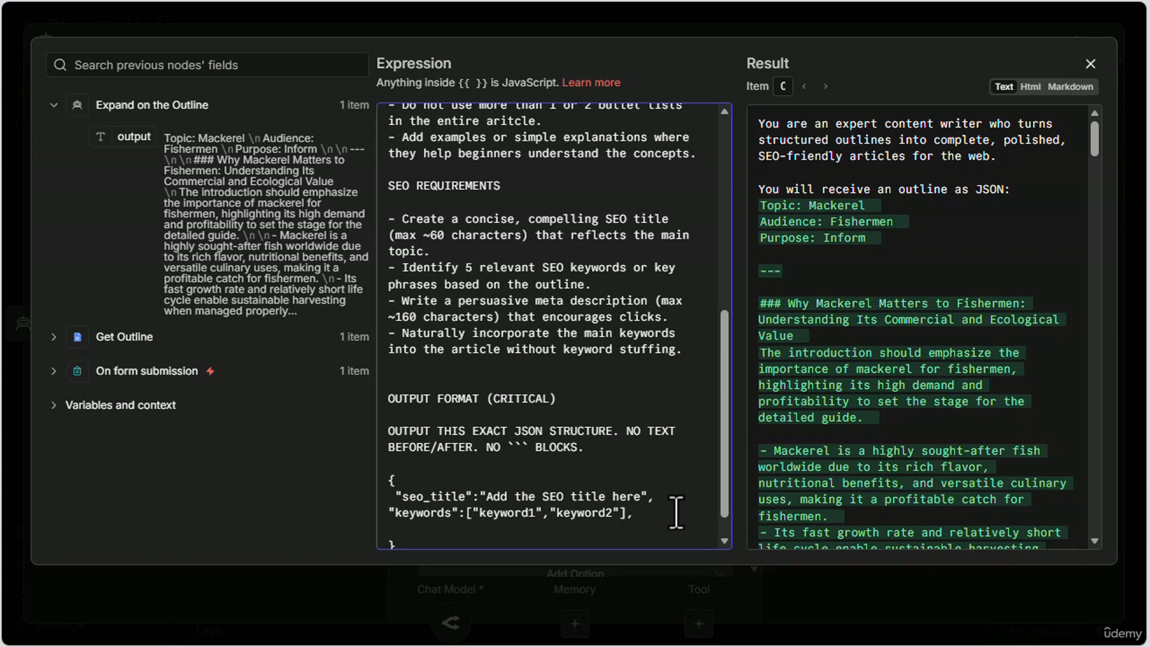
{"action": "type", "text": "\"meta_description"}
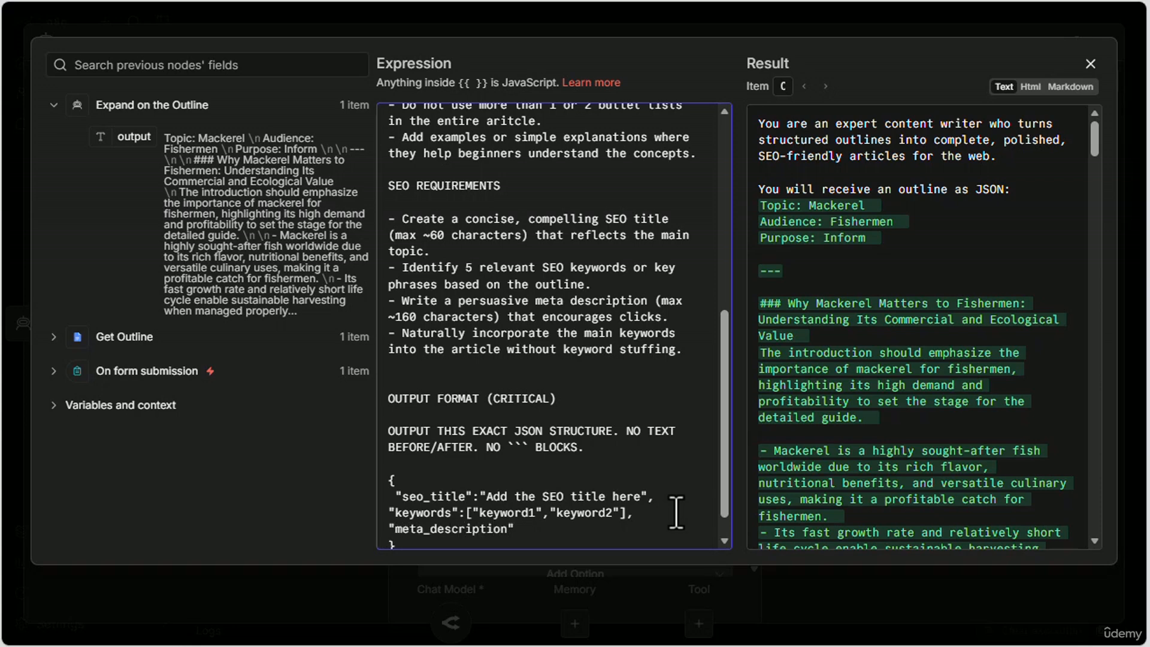
{"action": "type", "text": "\":\""}
{"action": "type", "text": "Insert the "}
{"action": "type", "text": "meta descri"}
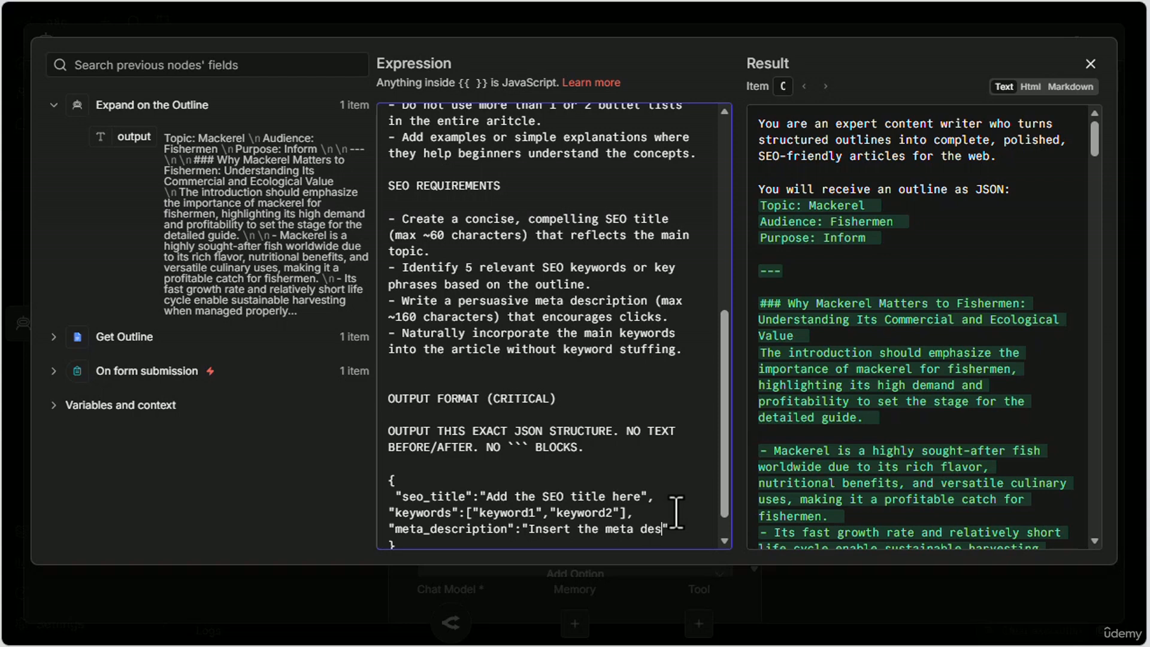
{"action": "type", "text": "ption here\""}
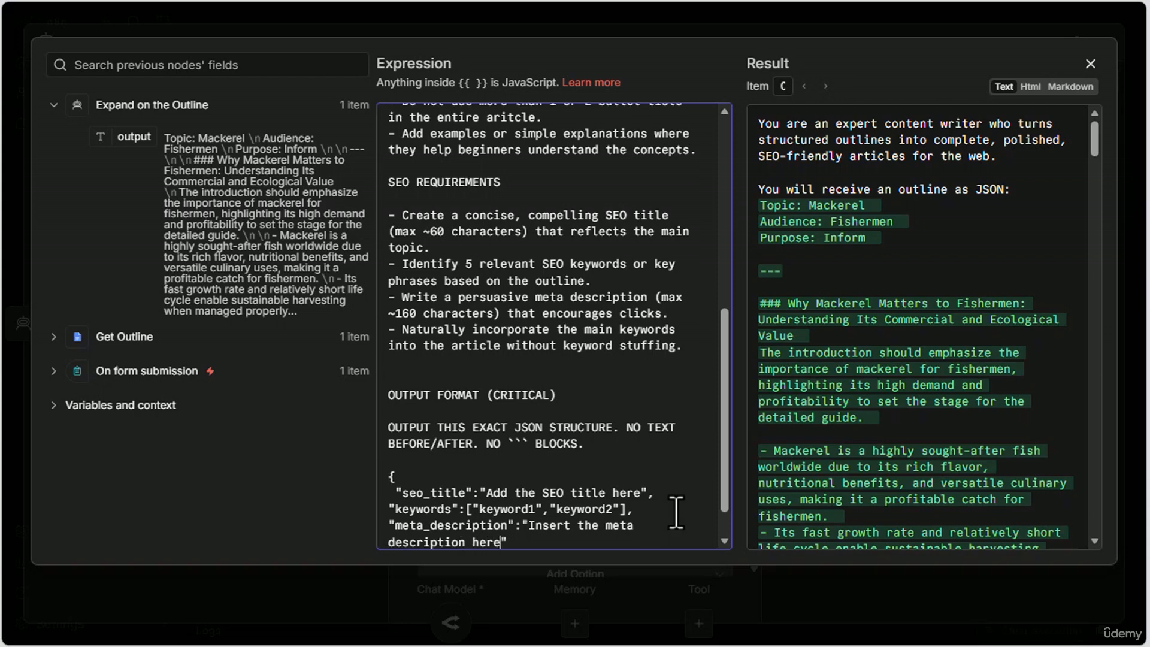
{"action": "type", "text": ","}
Add the entry "full_article": "Properly formatted artile in Markdown" as the last field of the JSON object.
{"action": "key", "text": "Return"}
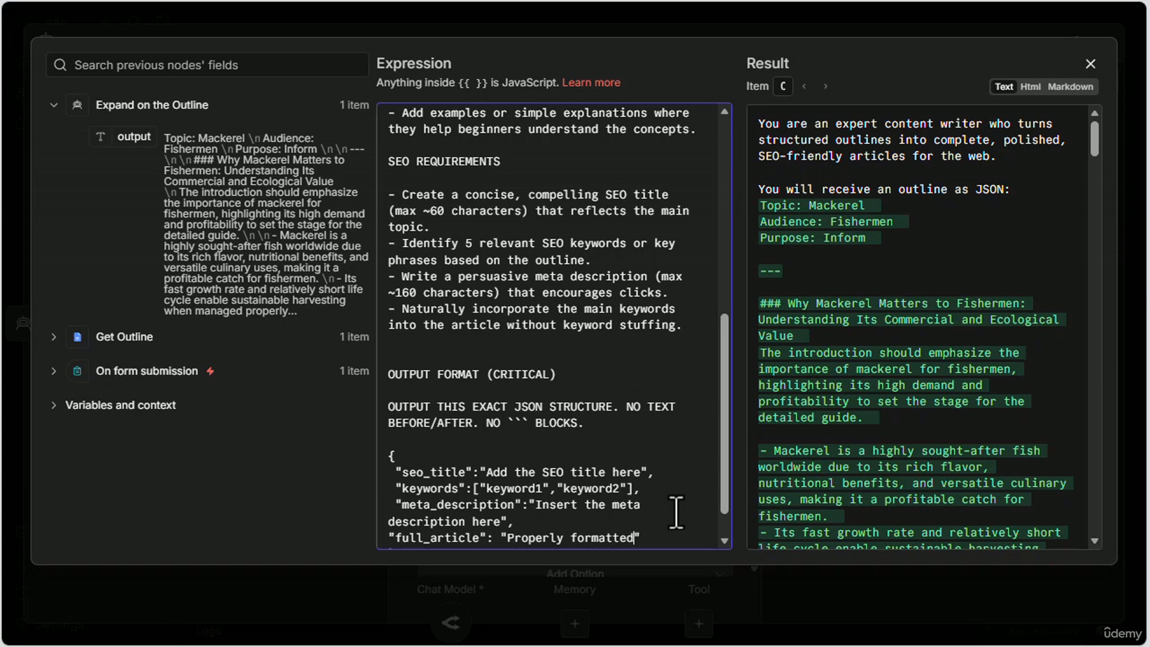
{"action": "scroll", "coordinate": [675, 512], "scroll_direction": "down", "scroll_amount": 1}
{"action": "key", "text": "ctrl+Home"}
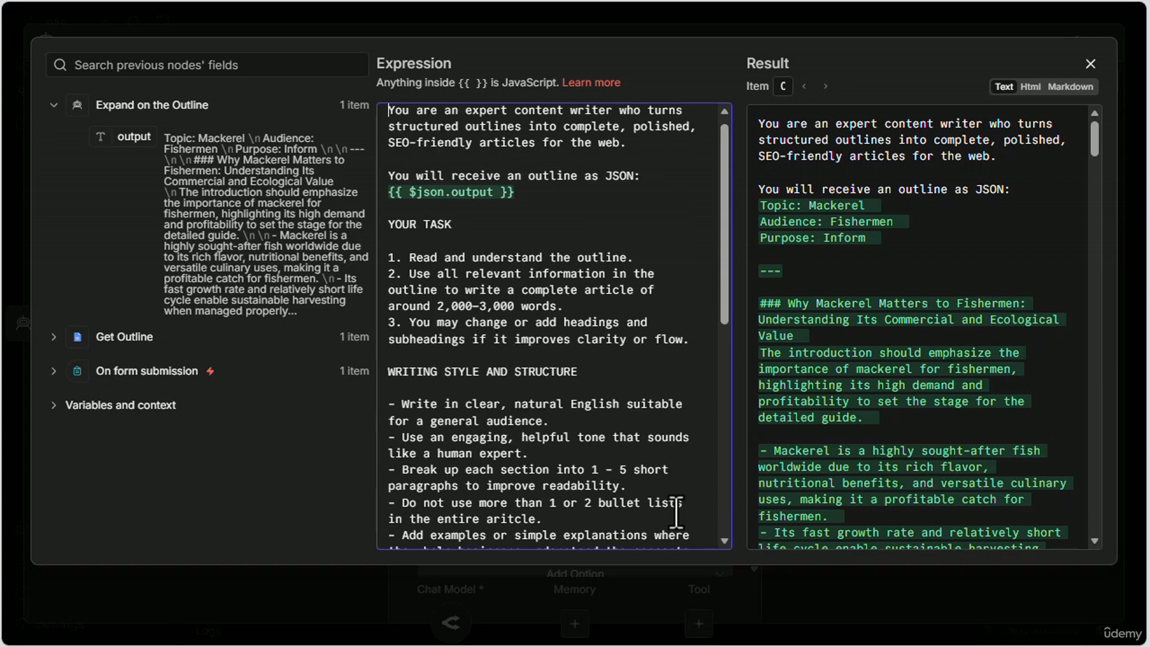
{"action": "scroll", "coordinate": [605, 372], "scroll_direction": "down", "scroll_amount": 10}
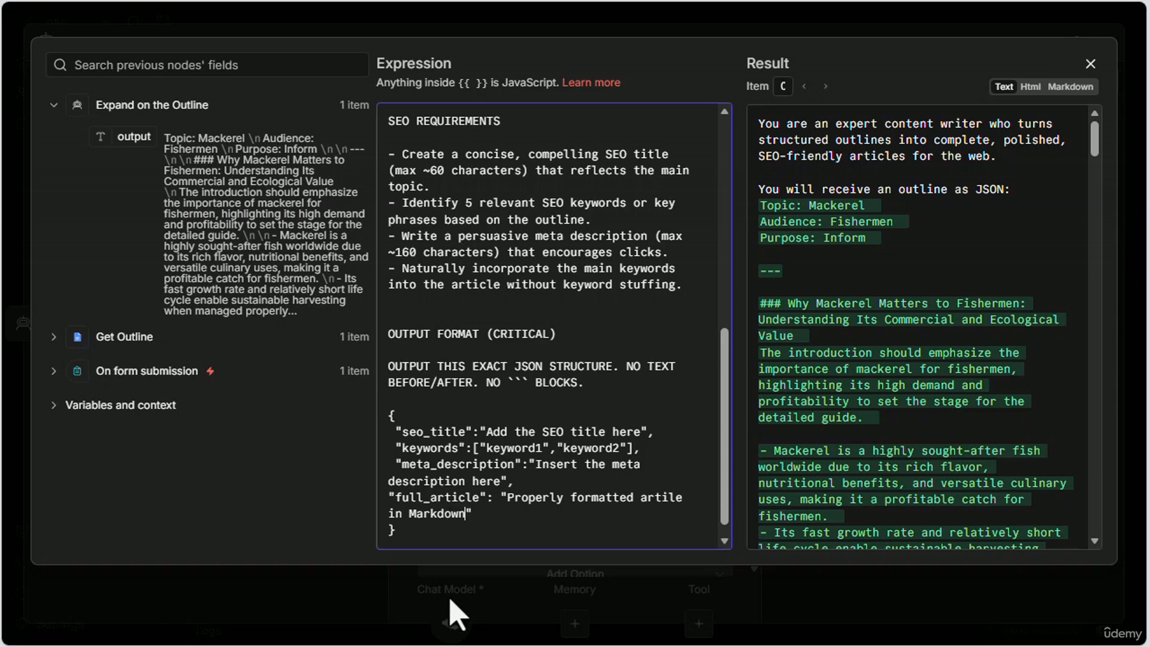
{"action": "scroll", "coordinate": [407, 527], "scroll_direction": "down", "scroll_amount": 1}
Review the finished prompt, checking the {{ $json.output }} reference and the fields of the JSON output structure.
{"action": "left_click_drag", "start_coordinate": [726, 498], "coordinate": [718, 218]}
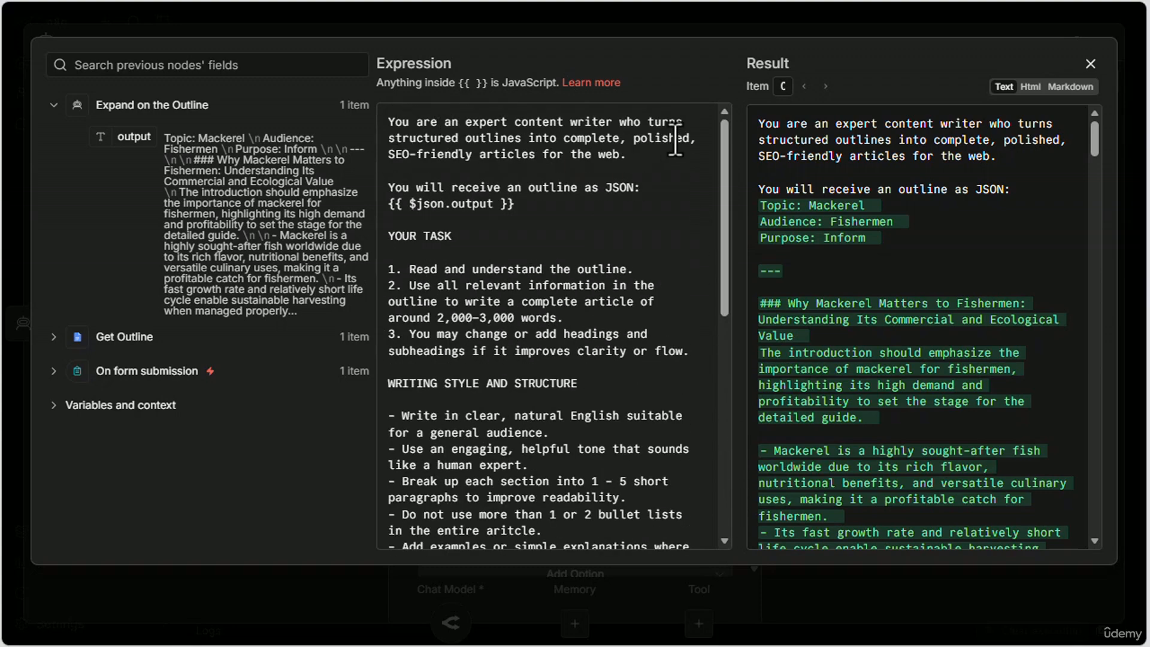
{"action": "left_click", "coordinate": [523, 204]}
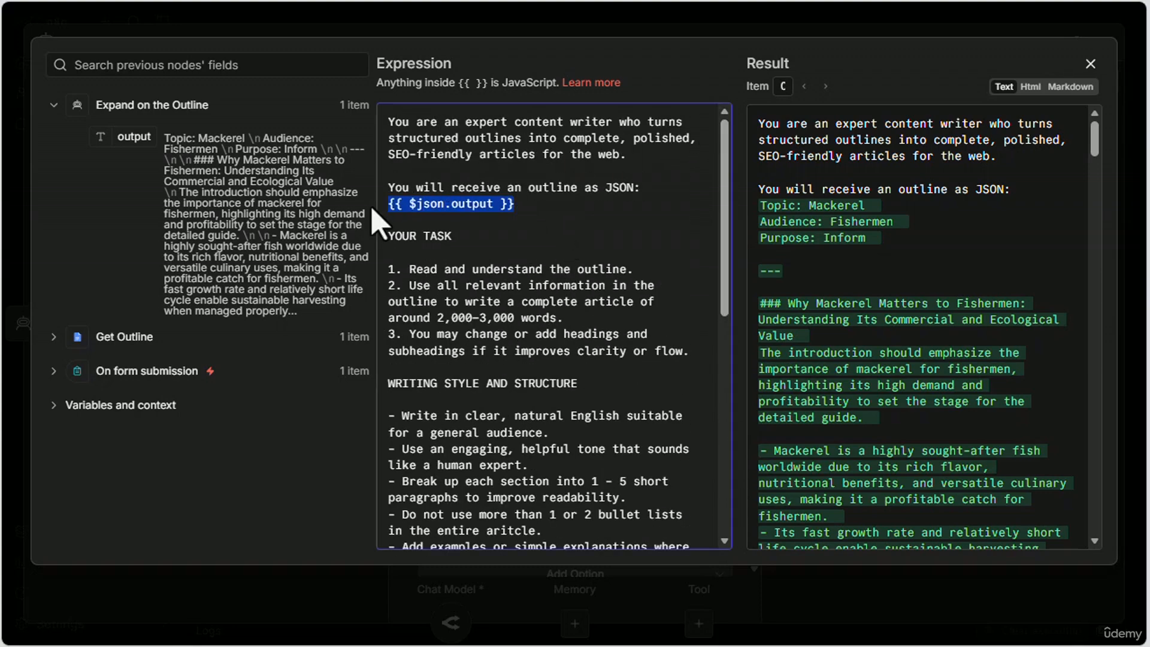
{"action": "left_click_drag", "start_coordinate": [727, 159], "coordinate": [734, 398]}
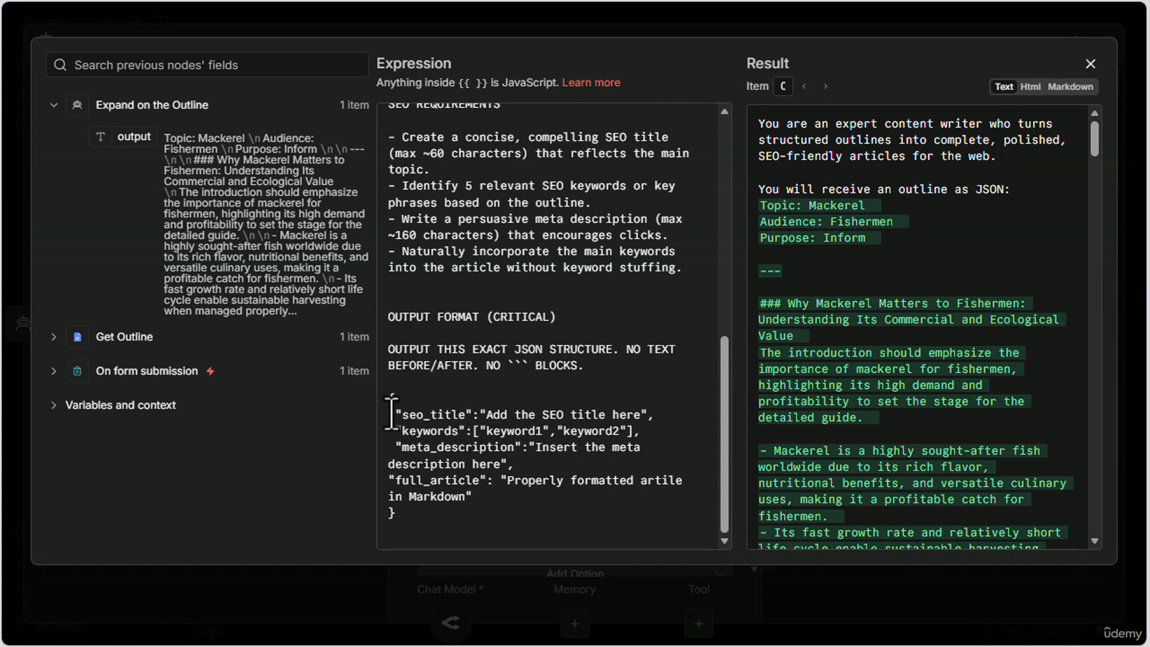
{"action": "left_click_drag", "start_coordinate": [388, 398], "coordinate": [418, 508]}
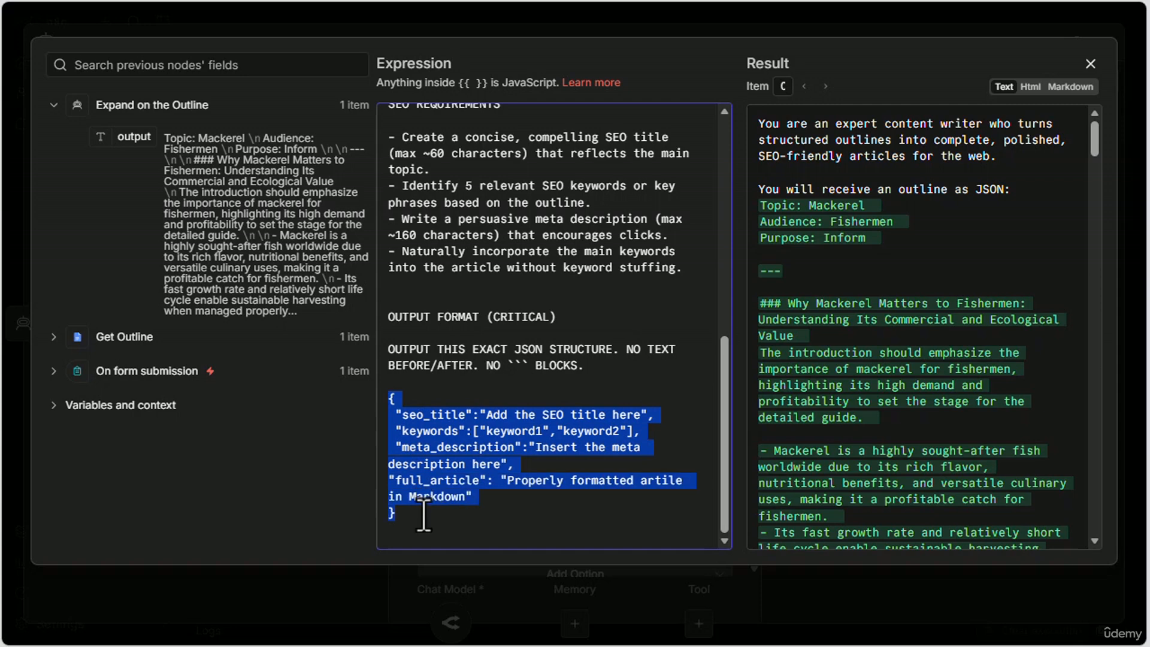
{"action": "left_click", "coordinate": [392, 399]}
{"action": "left_click_drag", "start_coordinate": [404, 414], "coordinate": [648, 415]}
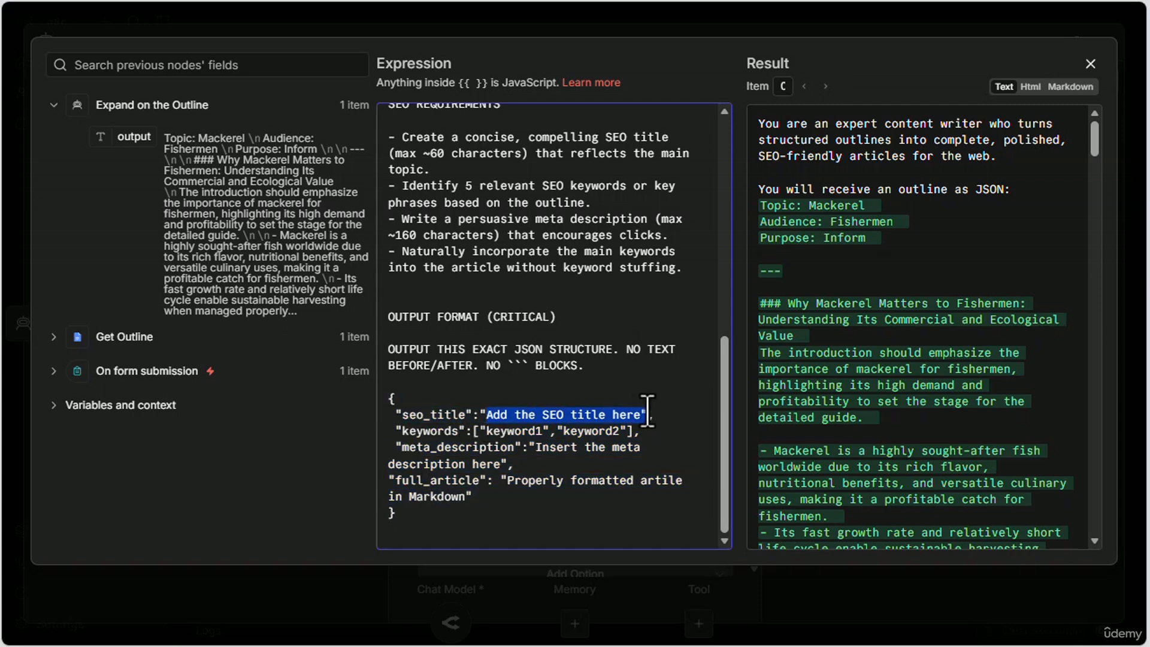
{"action": "left_click", "coordinate": [427, 440]}
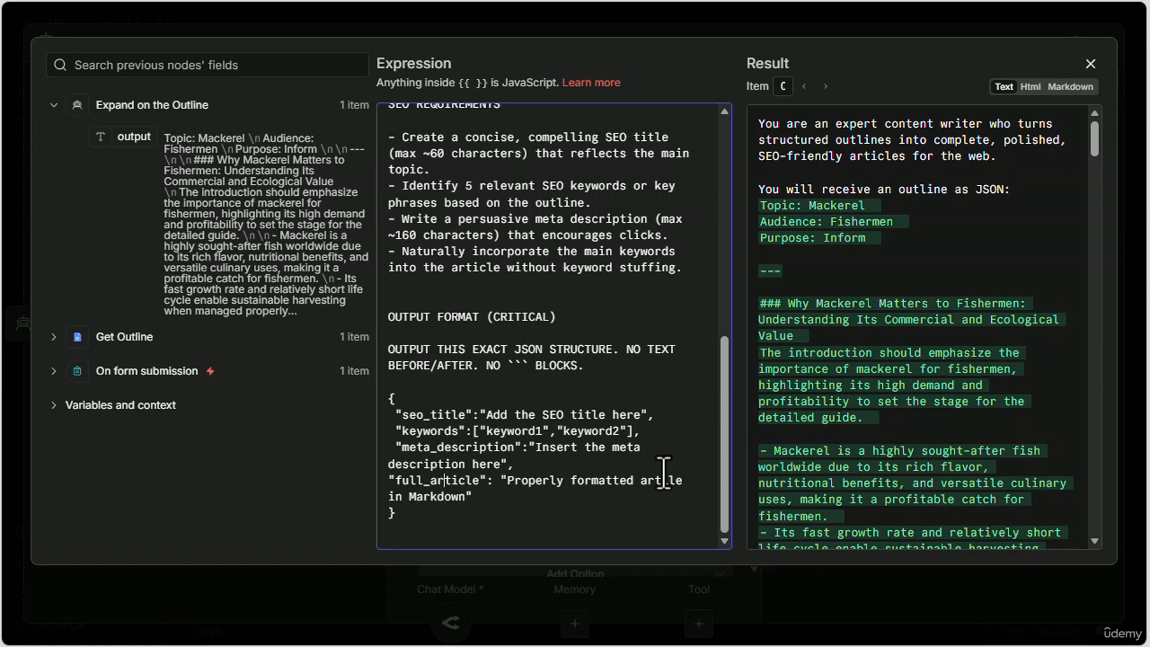
Run the Write Article node, check the keywords, meta_description and full_article fields in its output, and return to the canvas.
{"action": "left_click", "coordinate": [1090, 63]}
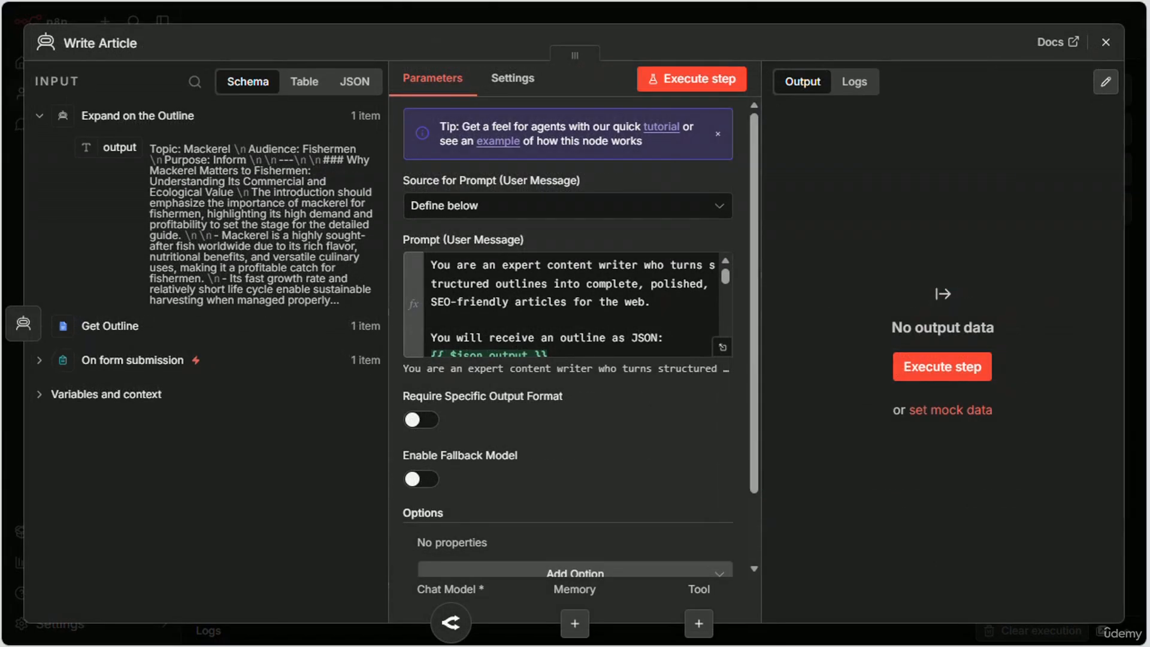
{"action": "left_click", "coordinate": [675, 106]}
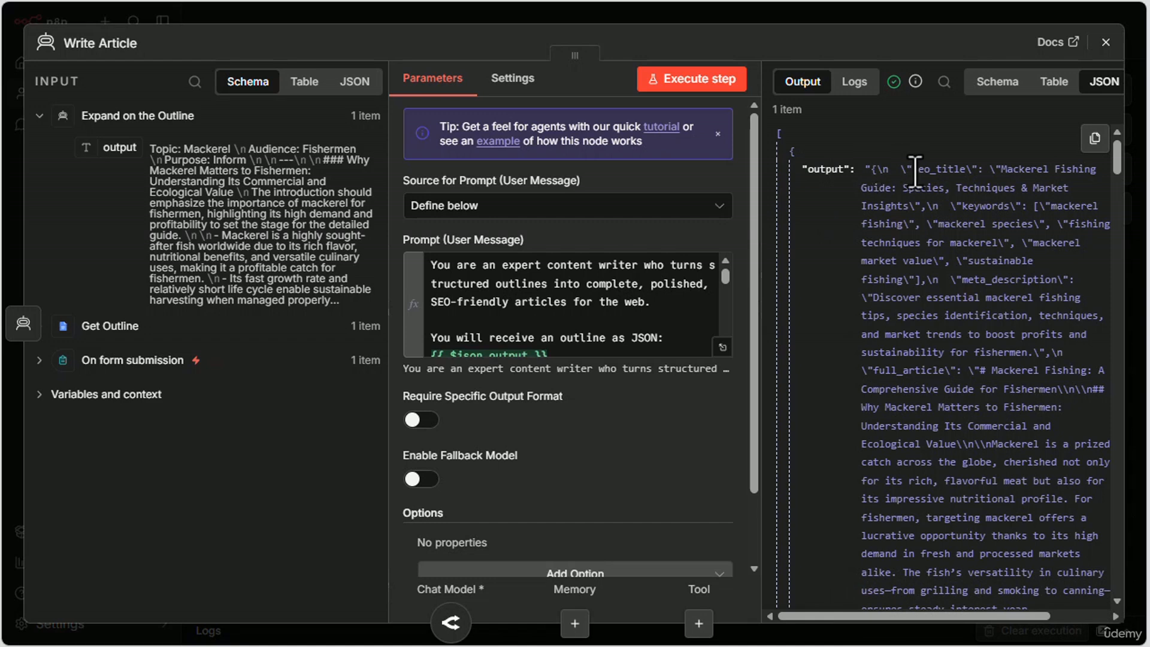
{"action": "left_click_drag", "start_coordinate": [906, 170], "coordinate": [978, 226]}
{"action": "left_click", "coordinate": [952, 205]}
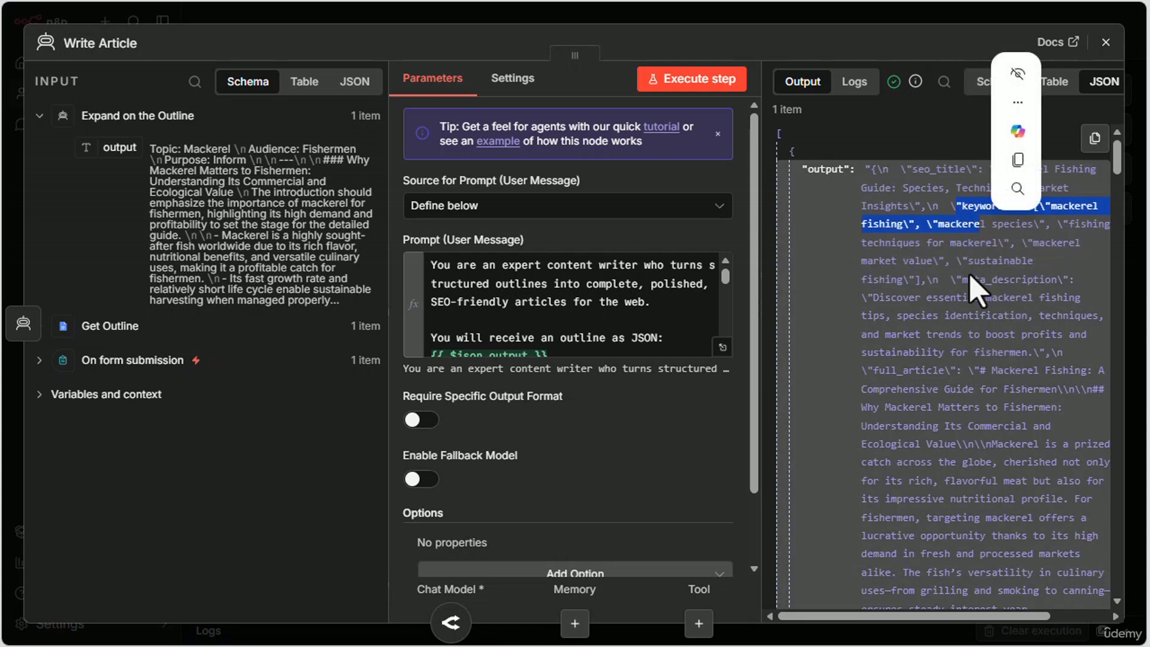
{"action": "left_click_drag", "start_coordinate": [961, 279], "coordinate": [1078, 280]}
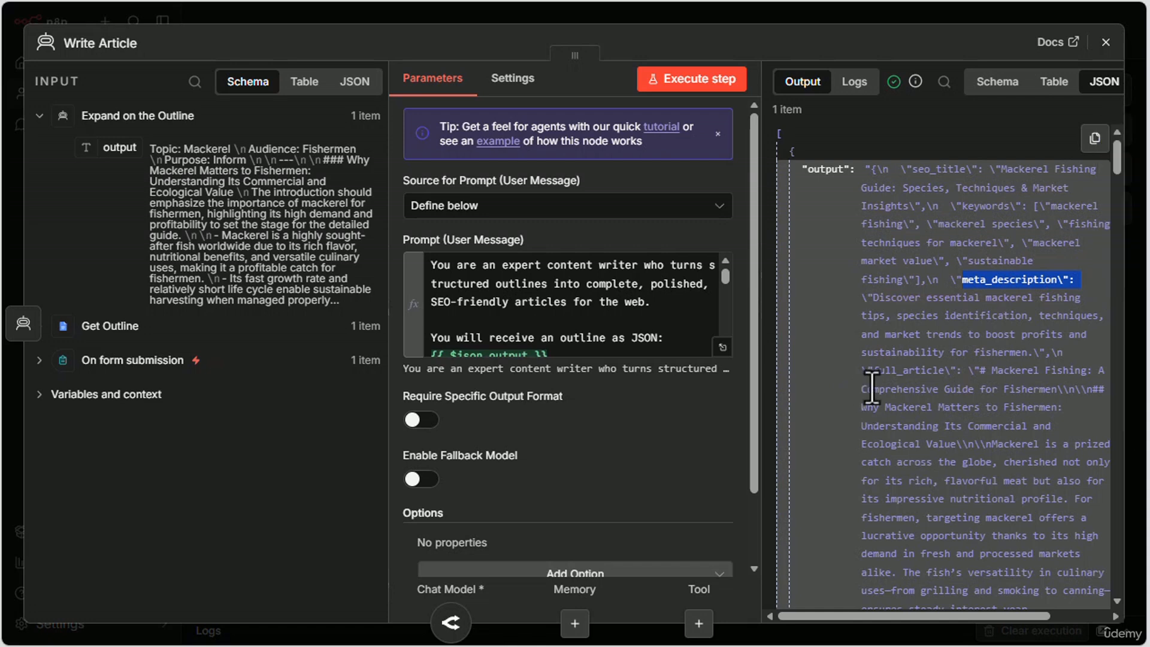
{"action": "left_click_drag", "start_coordinate": [863, 371], "coordinate": [958, 371]}
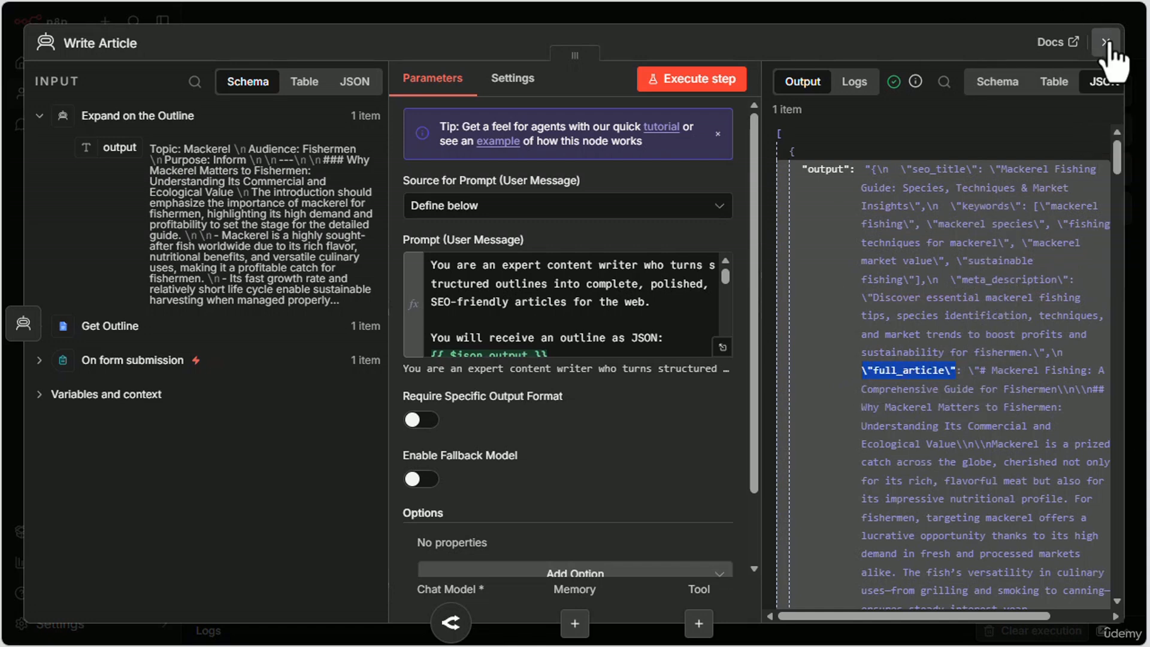
{"action": "left_click", "coordinate": [1106, 43]}
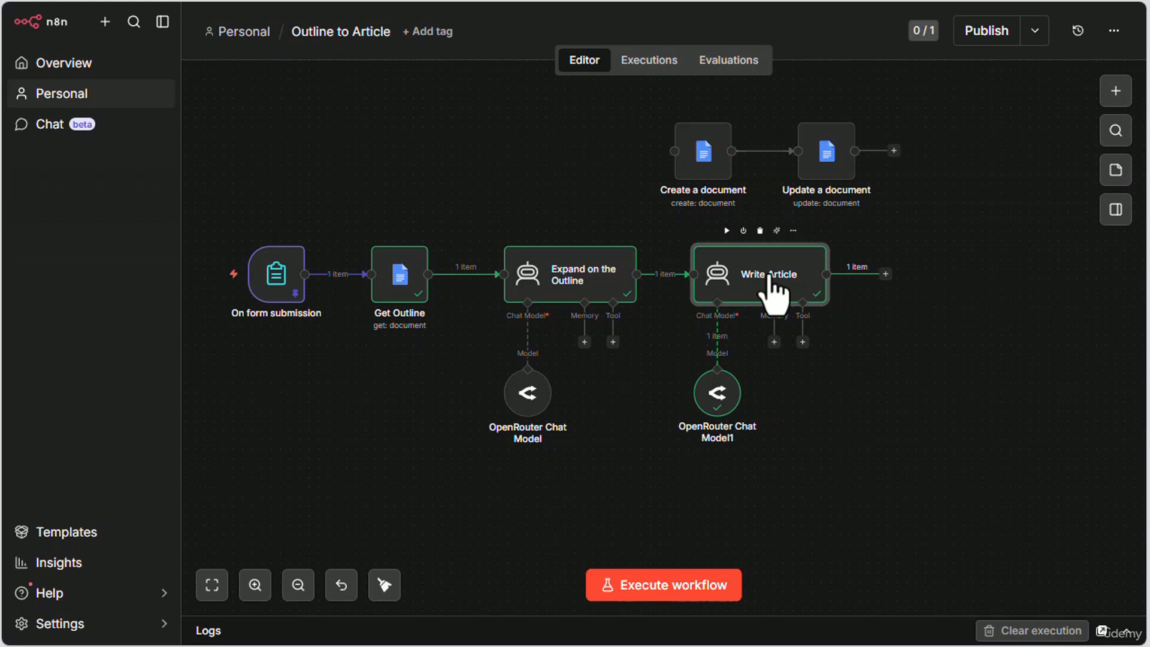
Add an Edit Fields (Set) node after the Write Article node.
{"action": "left_click", "coordinate": [1116, 93]}
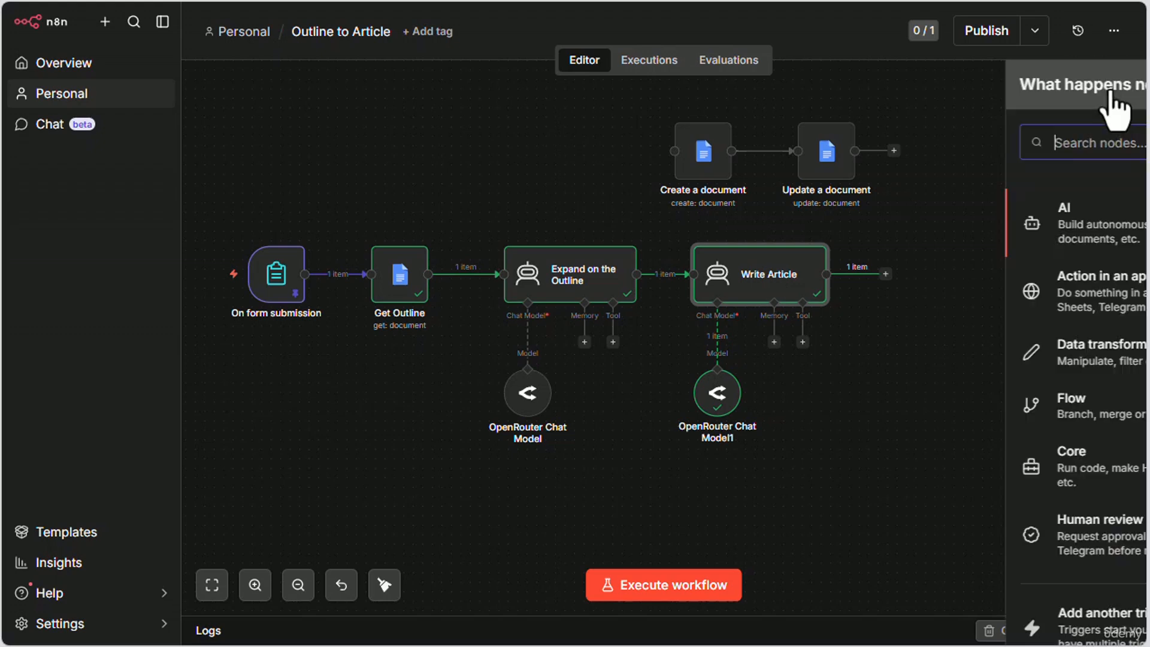
{"action": "type", "text": "edit"}
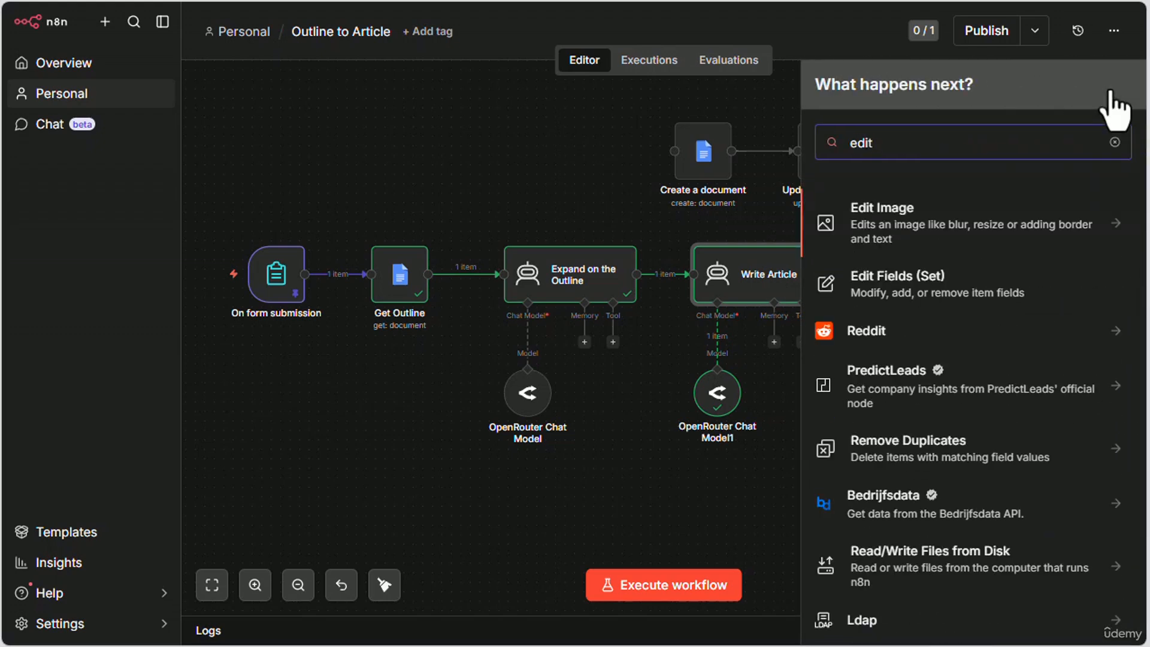
{"action": "left_click", "coordinate": [931, 290]}
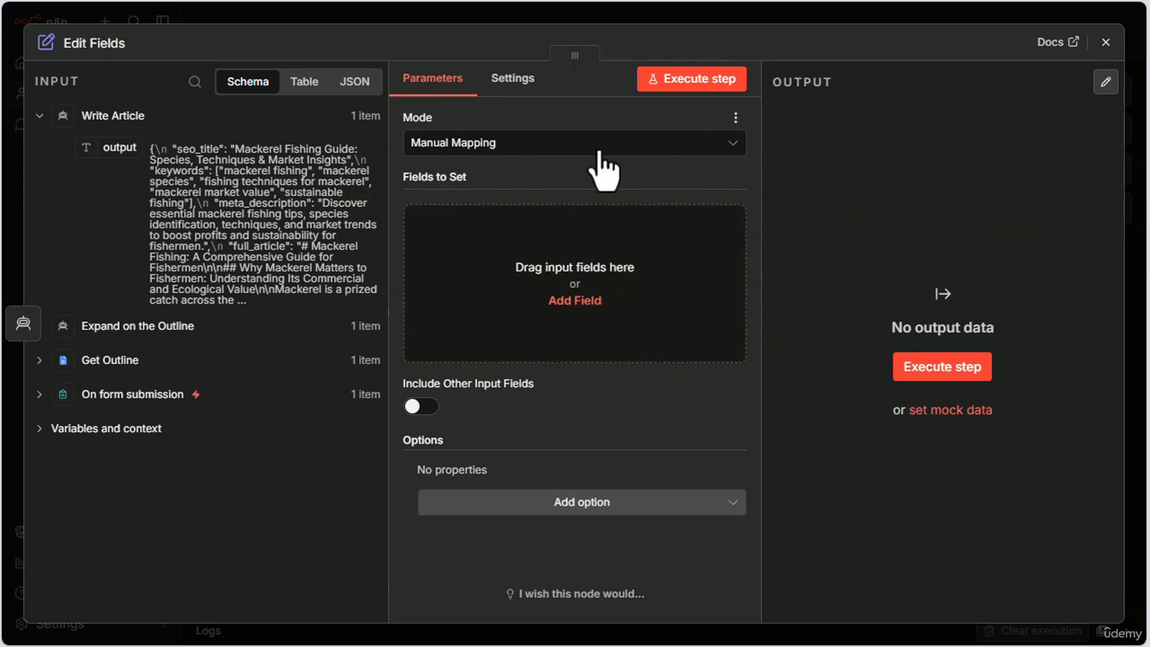
Switch the Edit Fields node to JSON mode and make its JSON value an expression.
{"action": "left_click", "coordinate": [717, 145]}
{"action": "left_click", "coordinate": [506, 249]}
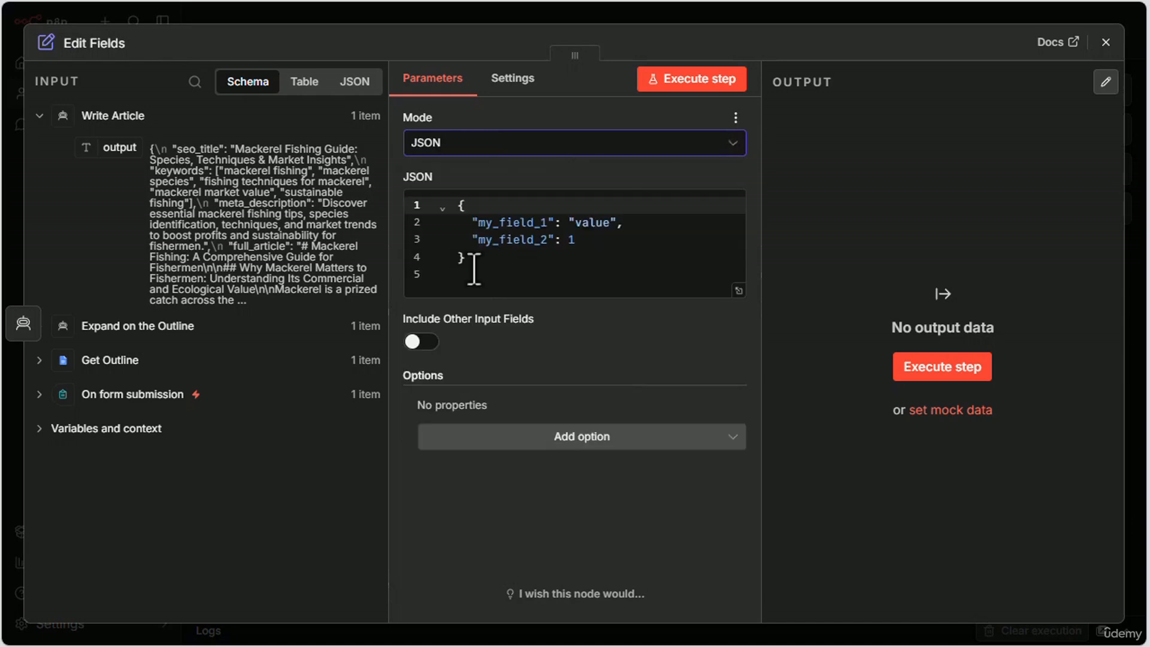
{"action": "left_click", "coordinate": [487, 276]}
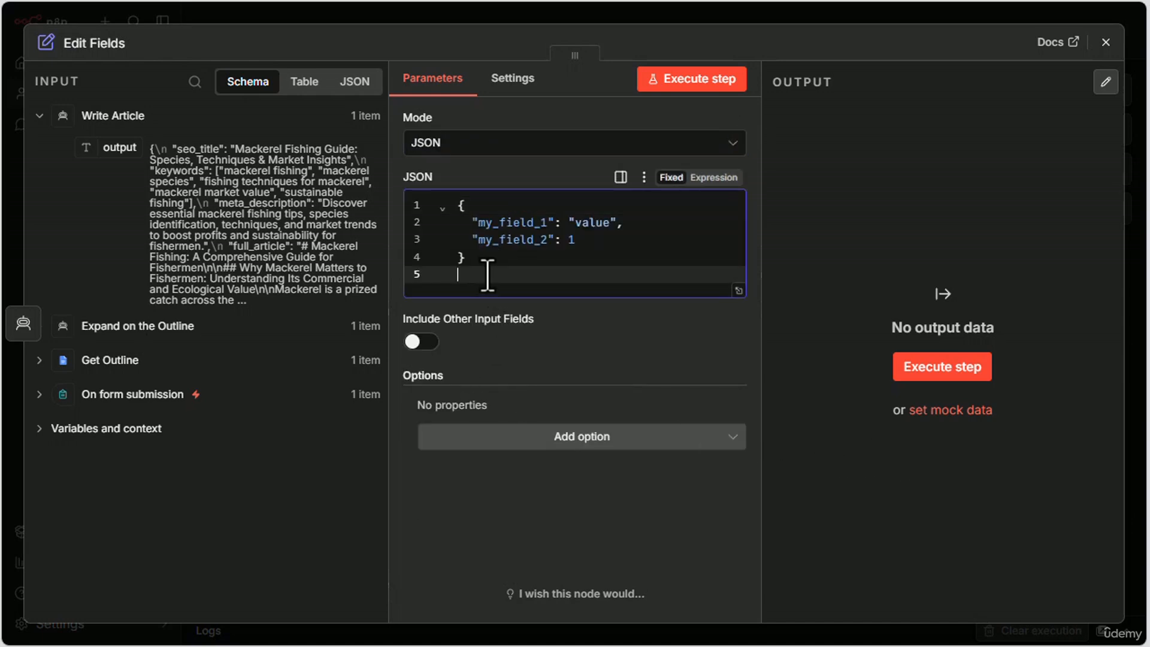
{"action": "left_click", "coordinate": [714, 177]}
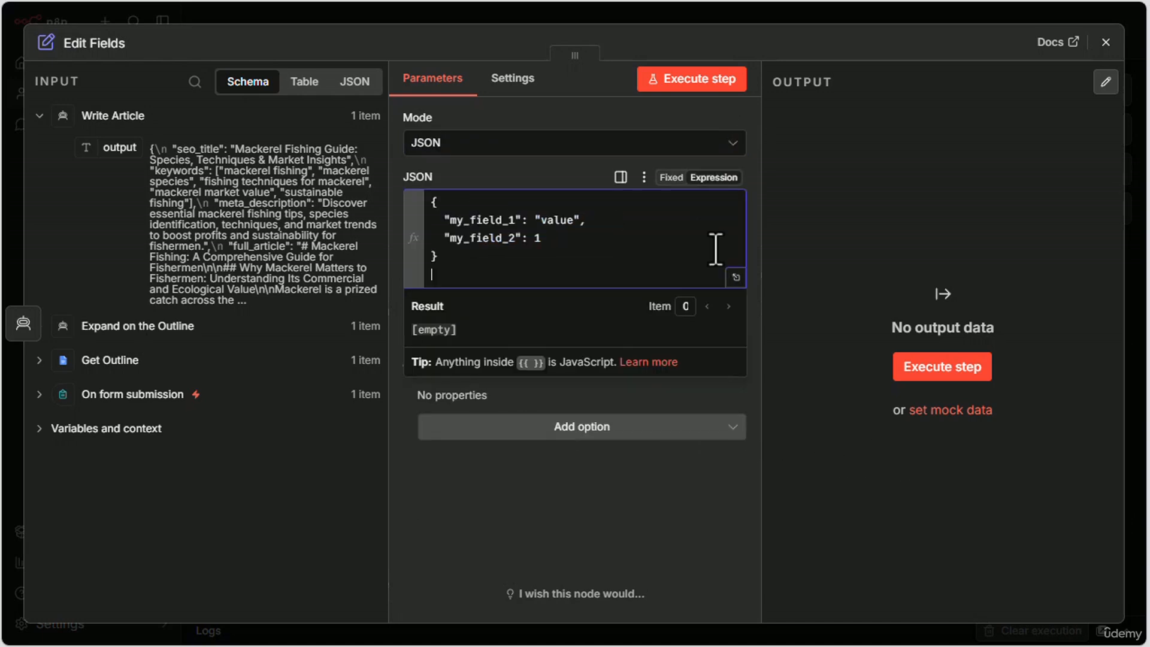
Replace the sample JSON in the expression with the Write Article output reference {{ $json.output }}.
{"action": "left_click", "coordinate": [737, 279]}
{"action": "key", "text": "ctrl+a"}
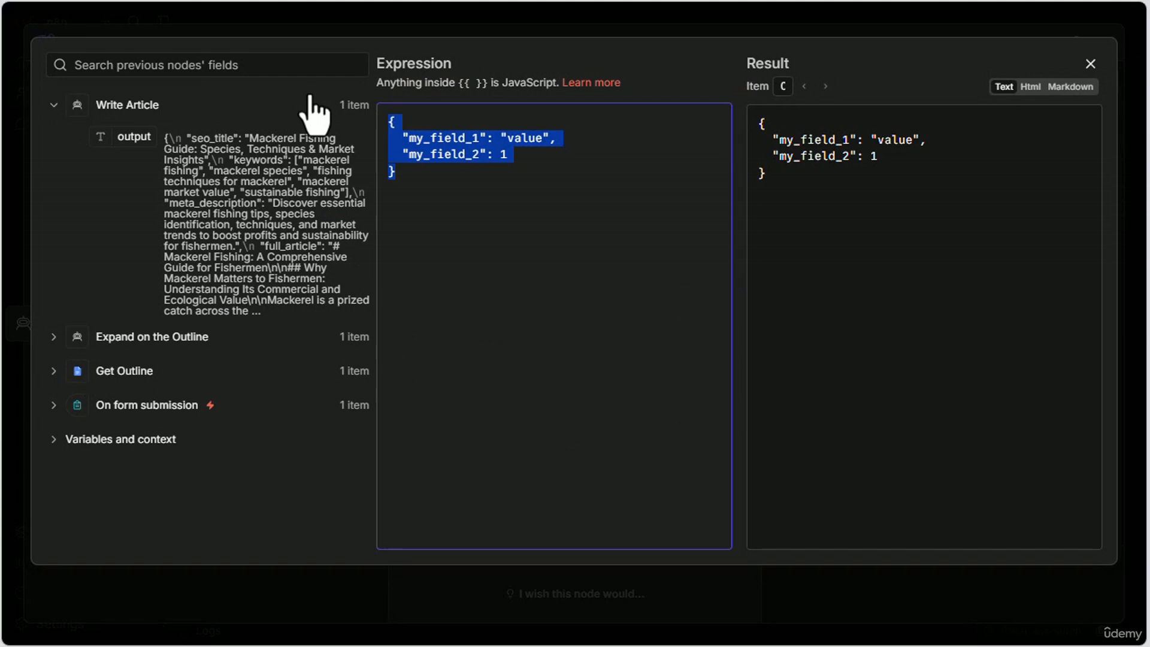
{"action": "key", "text": "BackSpace"}
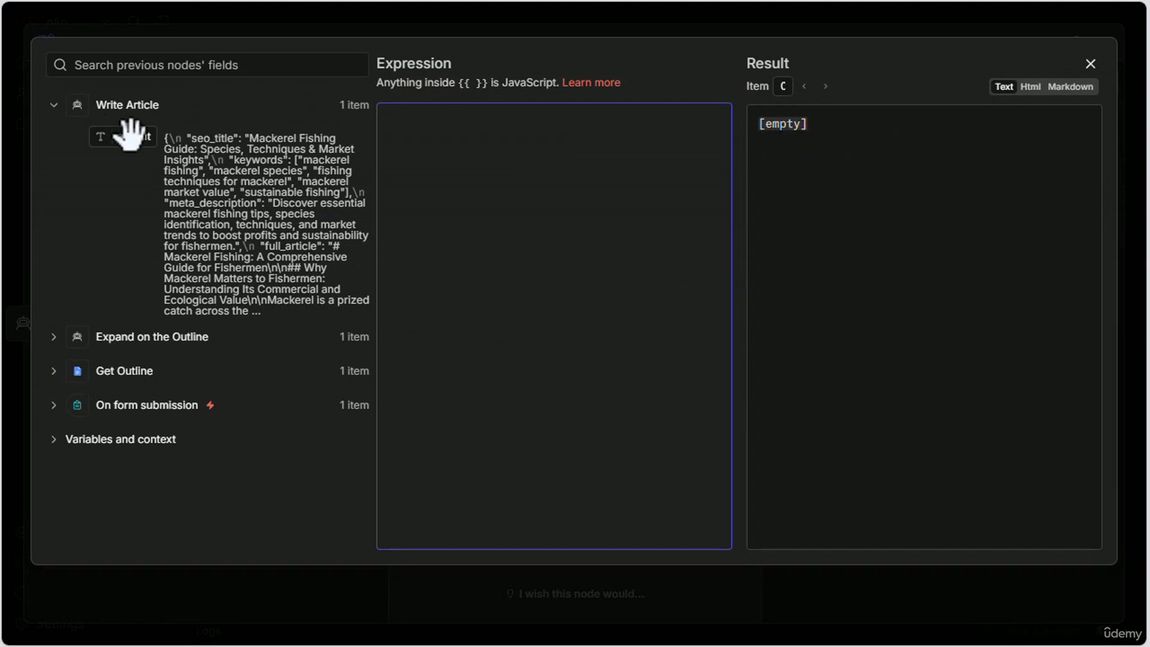
{"action": "left_click_drag", "start_coordinate": [133, 131], "coordinate": [513, 214]}
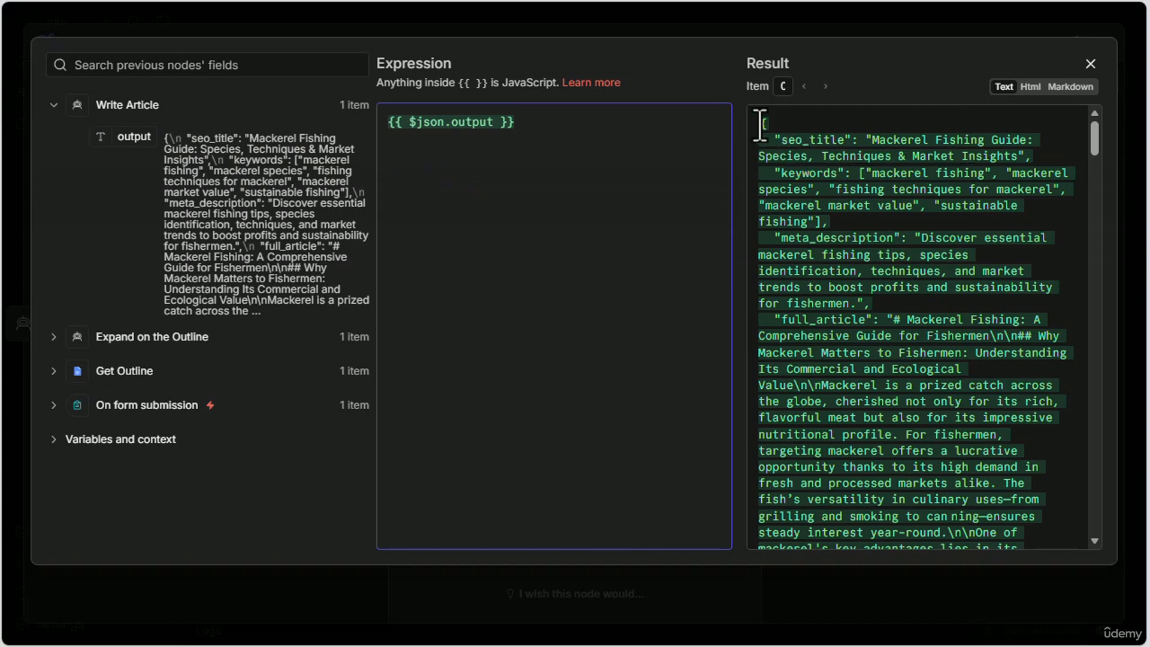
Check the seo_title, keywords, meta_description and full_article entries in the expression result, and close the expression editor.
{"action": "left_click_drag", "start_coordinate": [761, 122], "coordinate": [1019, 157]}
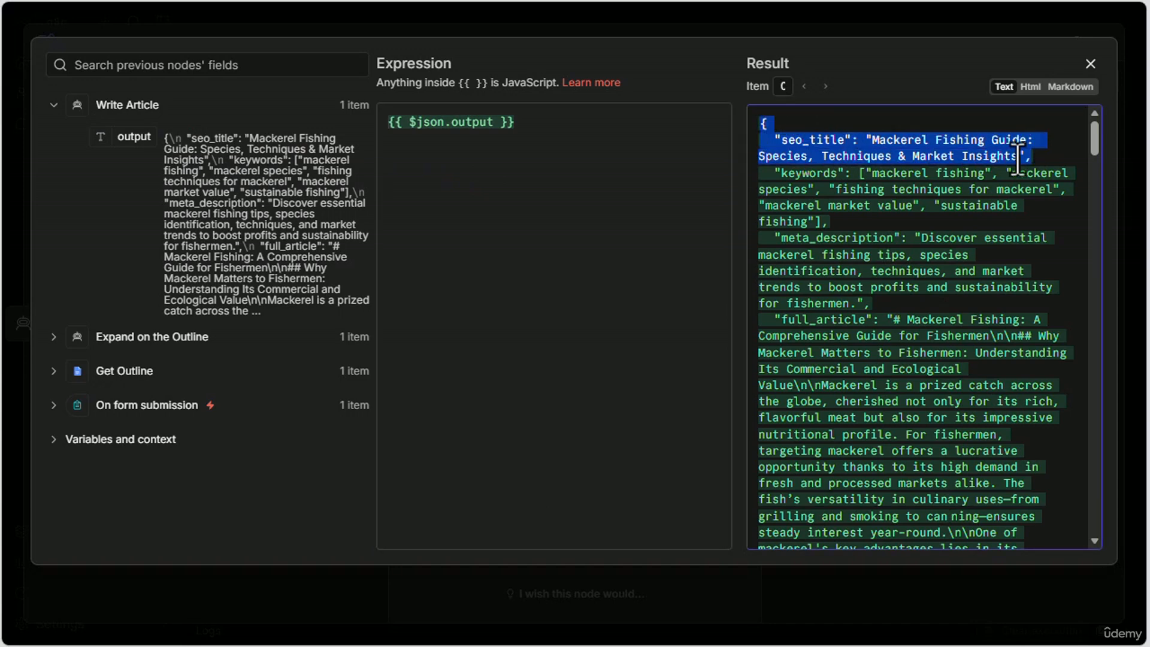
{"action": "left_click_drag", "start_coordinate": [776, 173], "coordinate": [845, 225]}
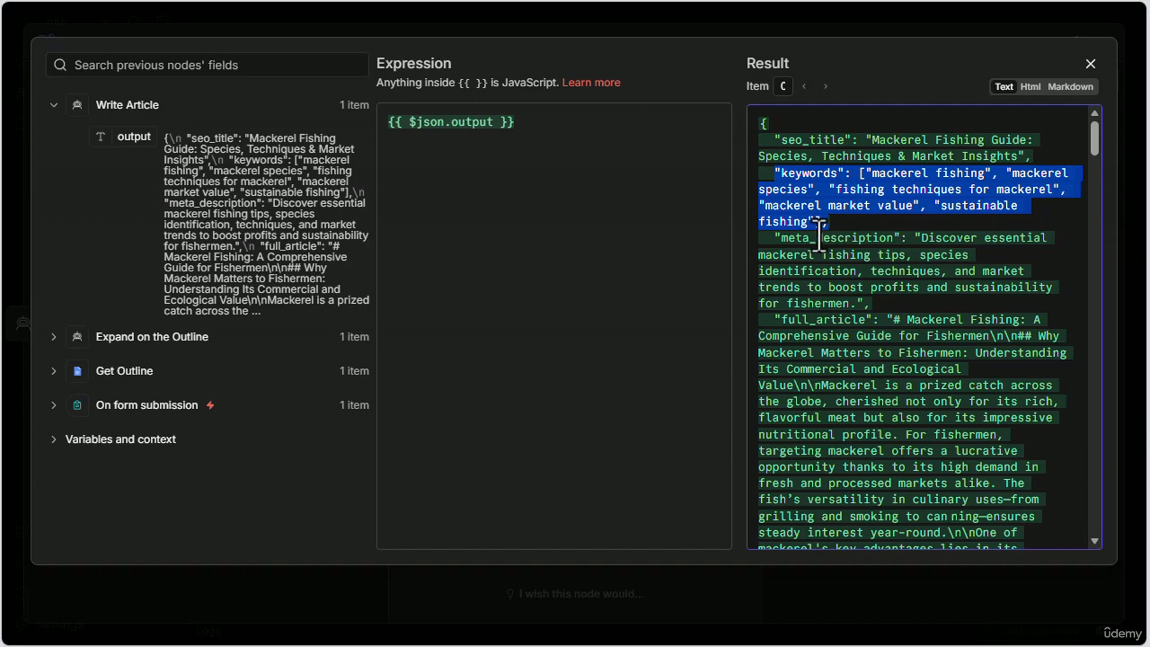
{"action": "left_click_drag", "start_coordinate": [774, 238], "coordinate": [873, 304]}
{"action": "scroll", "coordinate": [898, 257], "scroll_direction": "down", "scroll_amount": 3}
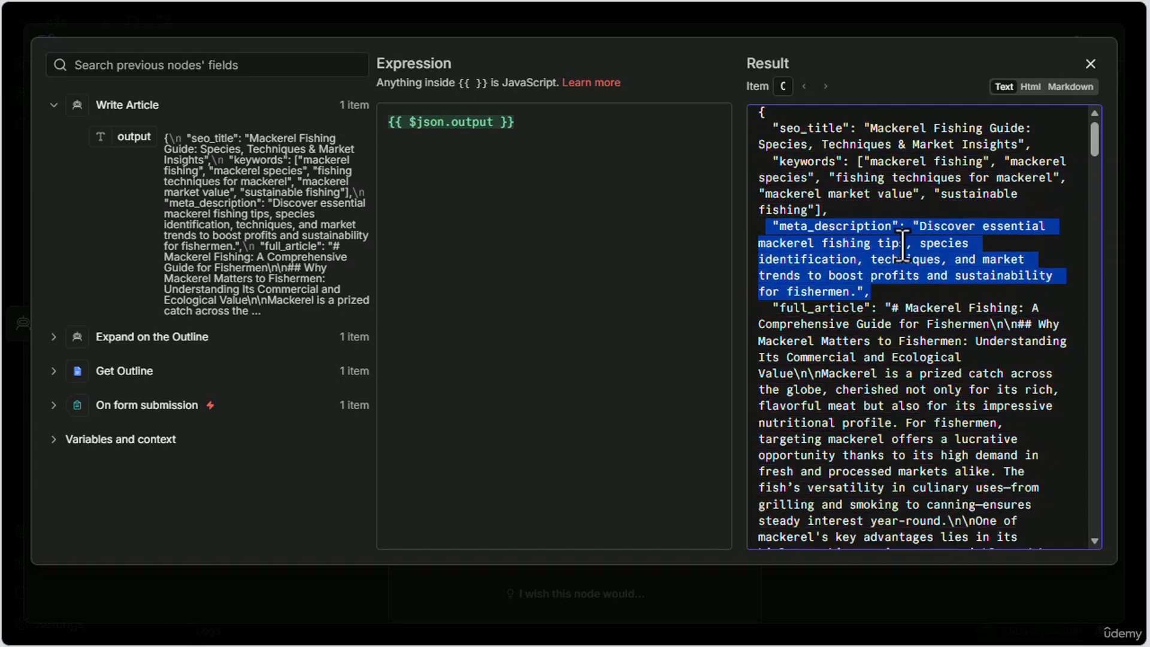
{"action": "left_click_drag", "start_coordinate": [764, 229], "coordinate": [946, 617]}
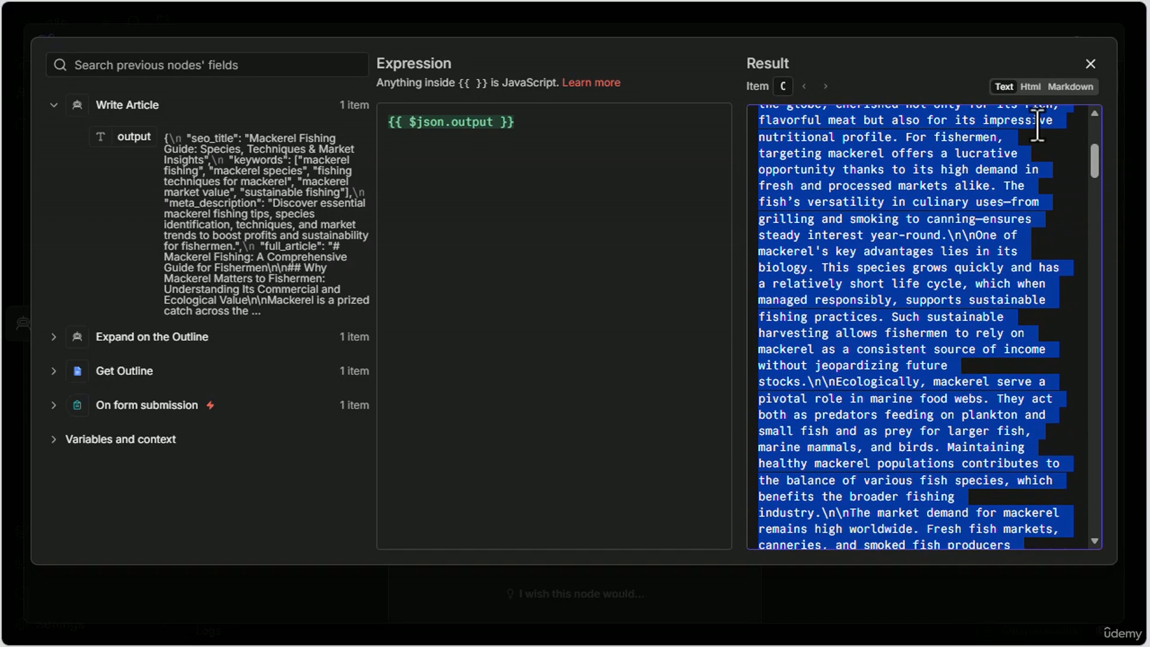
{"action": "left_click", "coordinate": [1090, 64]}
Run the Edit Fields node, compare its output as table and JSON across all four fields, and return to the canvas.
{"action": "left_click", "coordinate": [710, 83]}
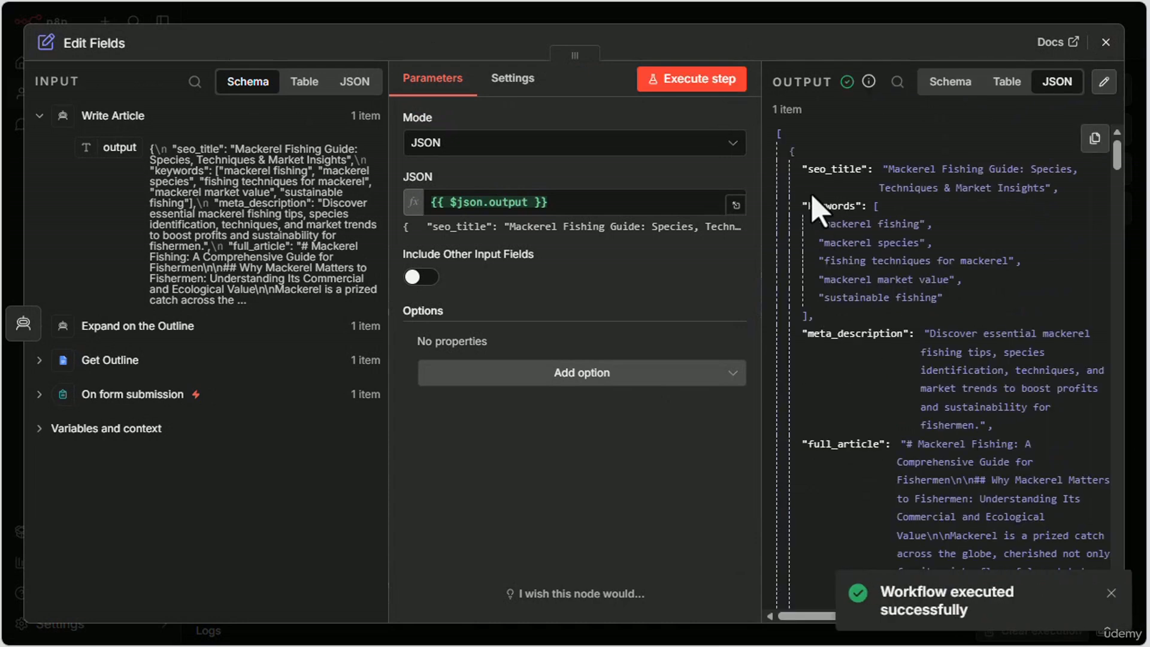
{"action": "left_click", "coordinate": [1007, 82]}
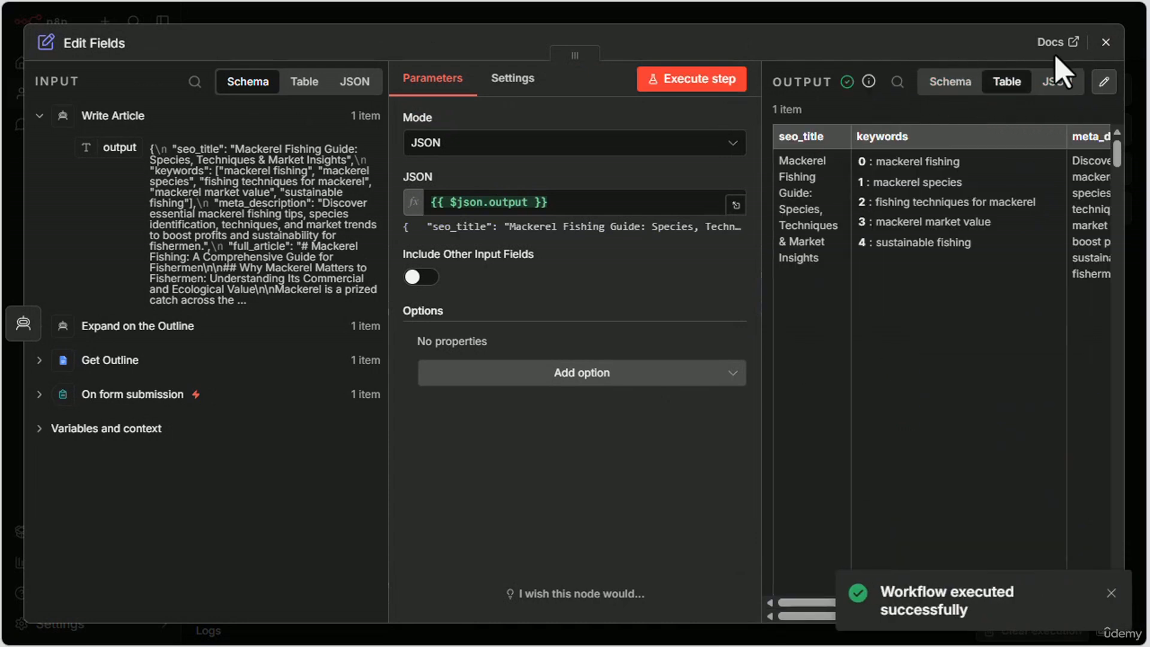
{"action": "left_click", "coordinate": [1057, 84]}
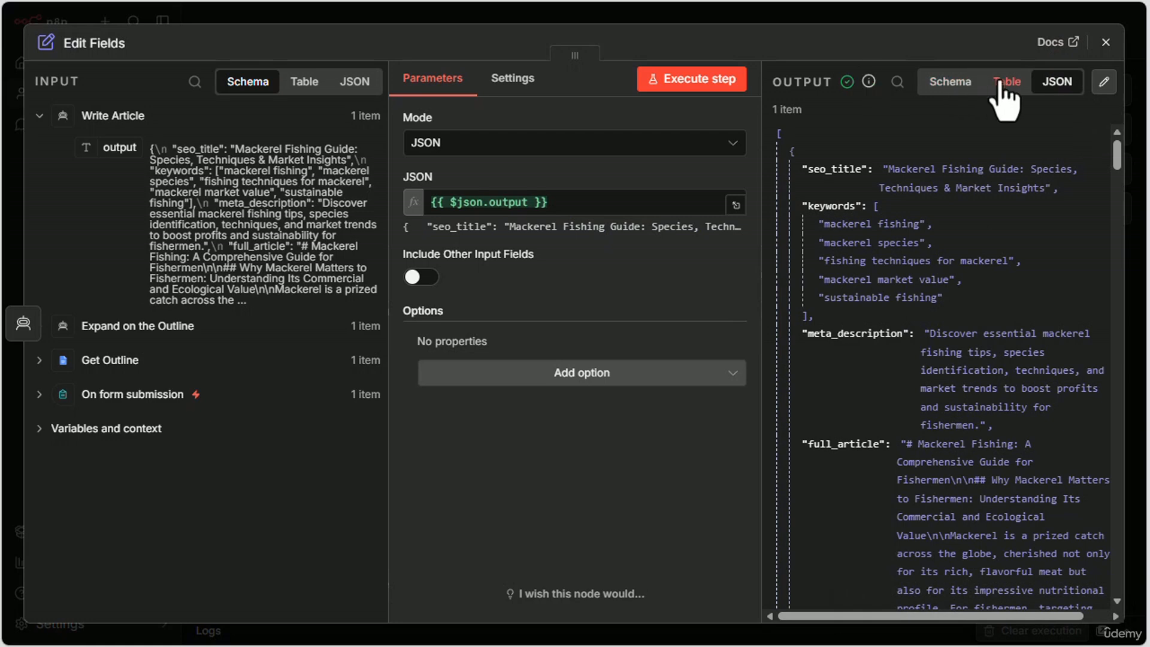
{"action": "left_click", "coordinate": [1007, 83]}
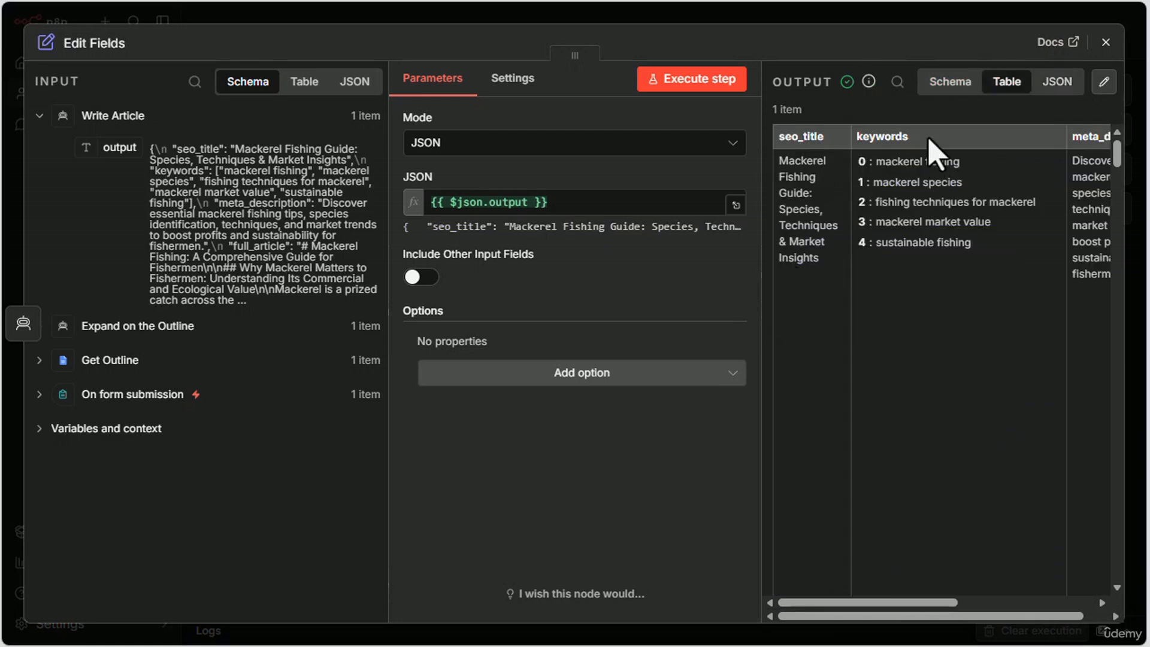
{"action": "left_click_drag", "start_coordinate": [943, 604], "coordinate": [1077, 605]}
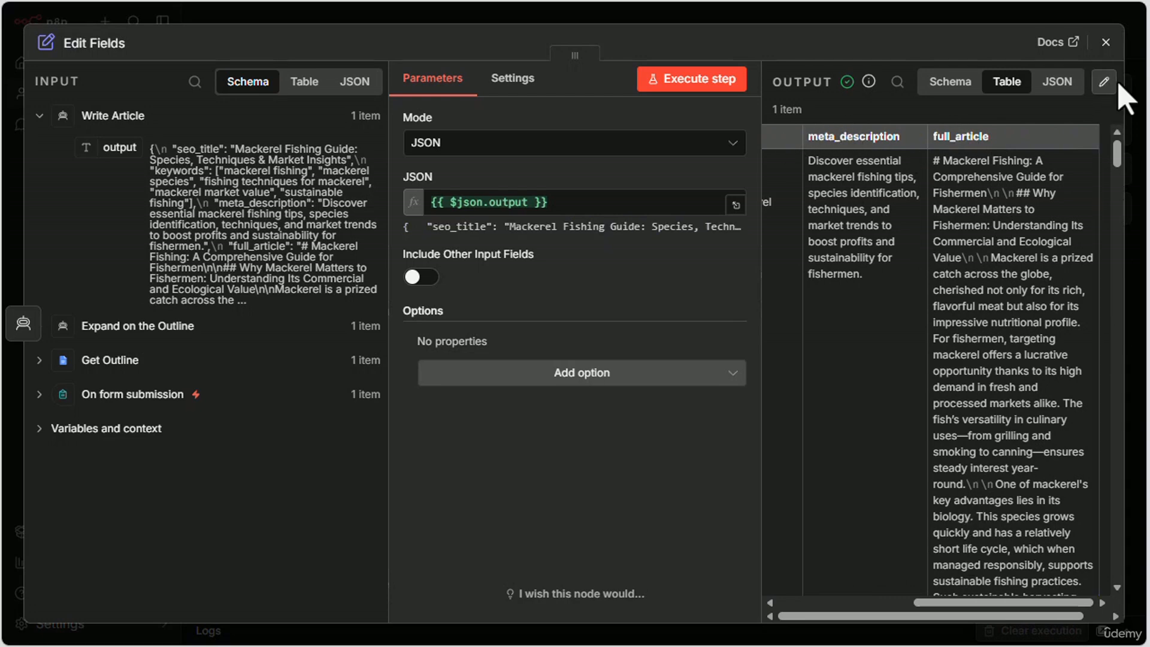
{"action": "left_click", "coordinate": [1107, 43]}
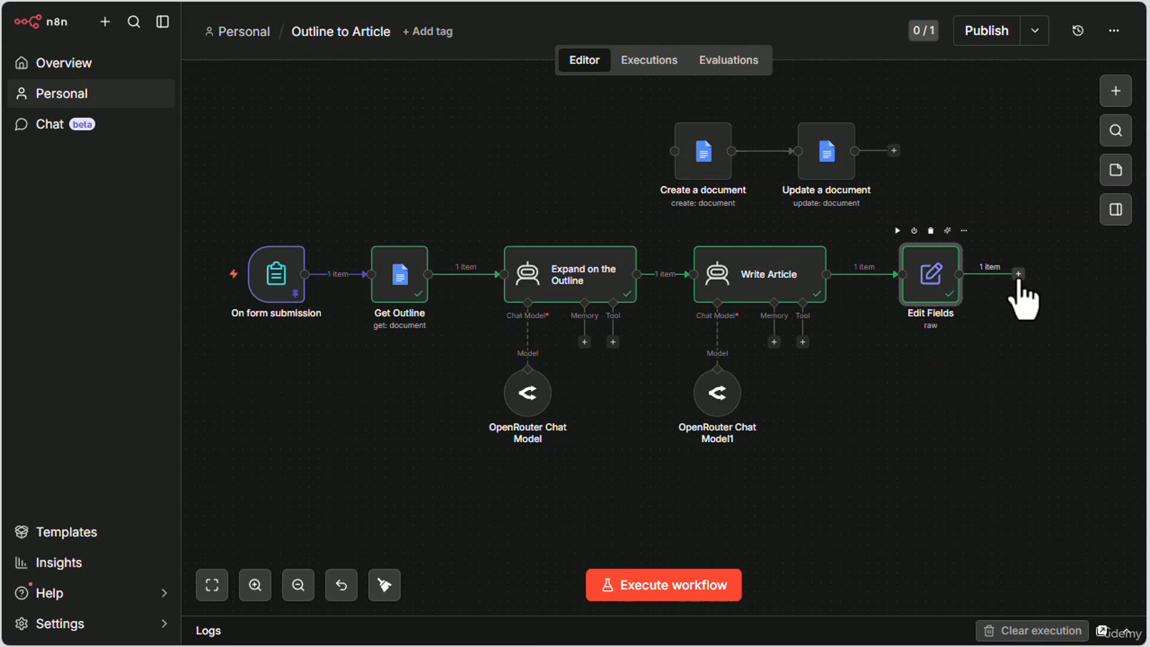
Add a Google Docs "Create a document" node after the Edit Fields node.
{"action": "scroll", "coordinate": [989, 360], "scroll_direction": "down", "scroll_amount": 3}
{"action": "left_click_drag", "start_coordinate": [1019, 398], "coordinate": [802, 397]}
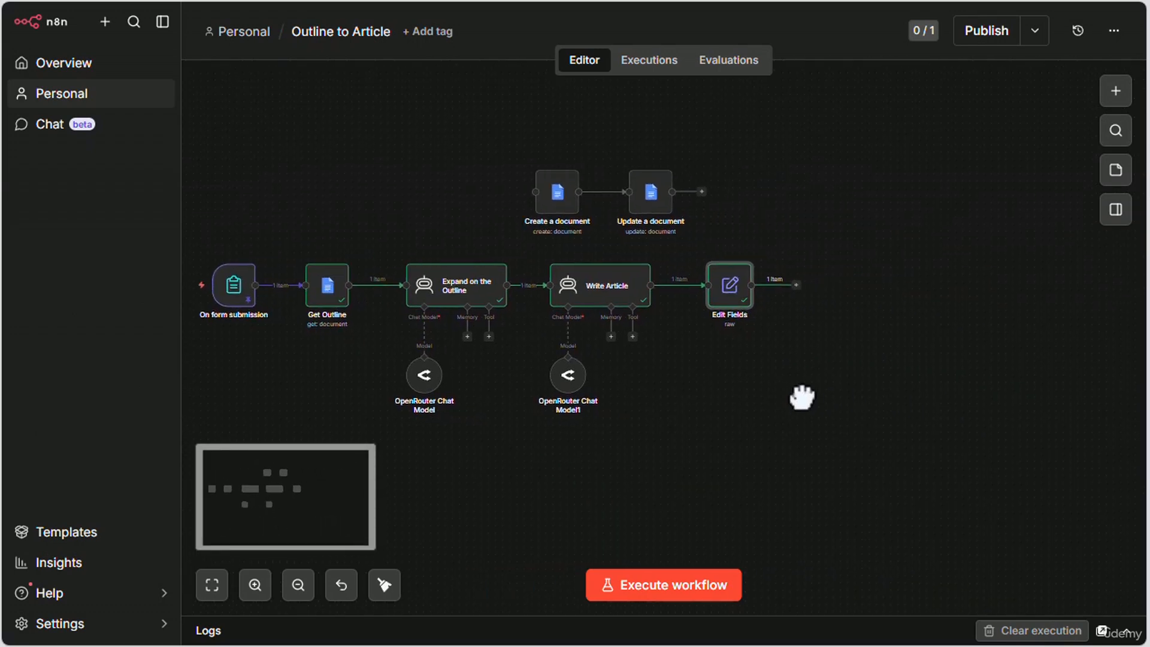
{"action": "left_click", "coordinate": [794, 285]}
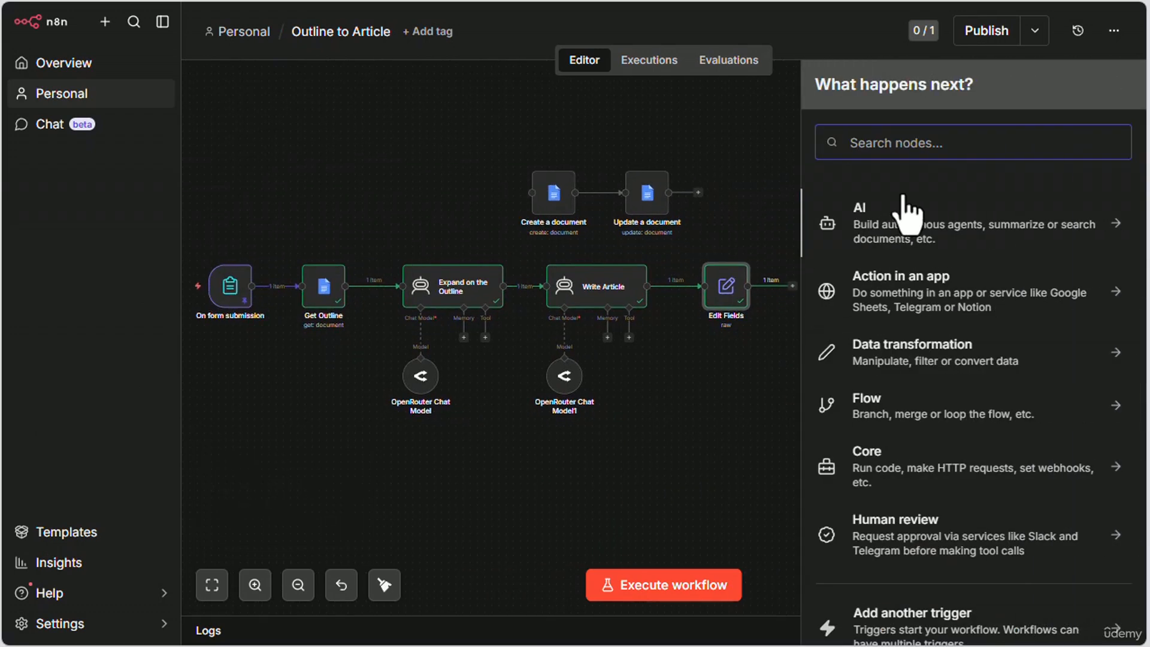
{"action": "type", "text": "docs"}
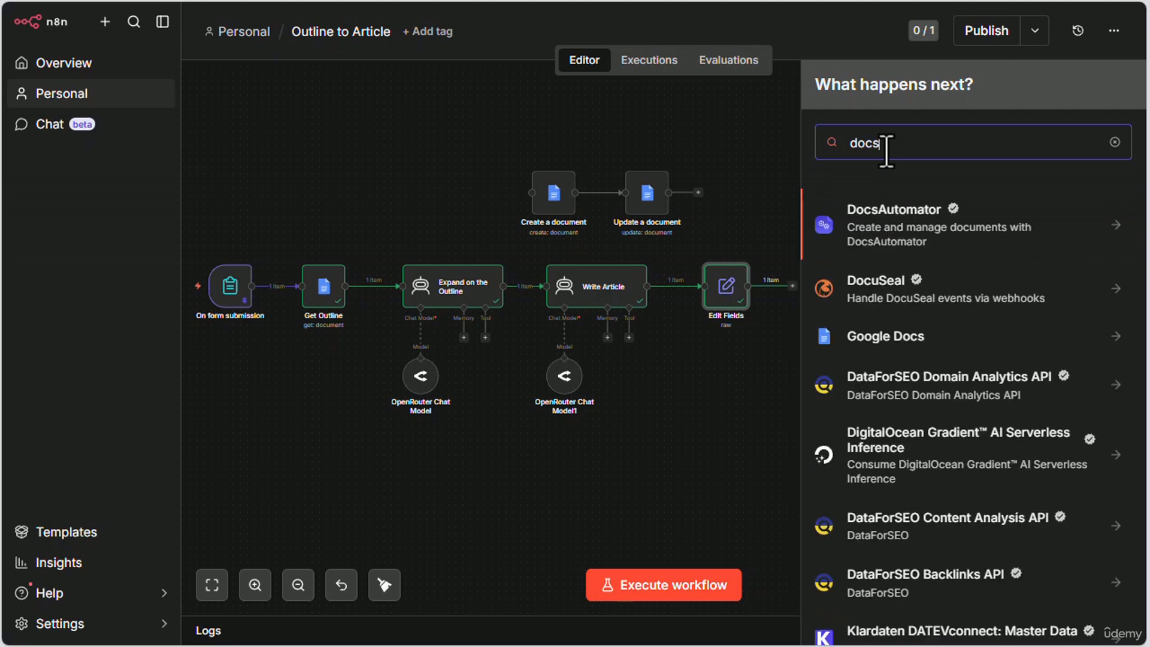
{"action": "left_click", "coordinate": [899, 339]}
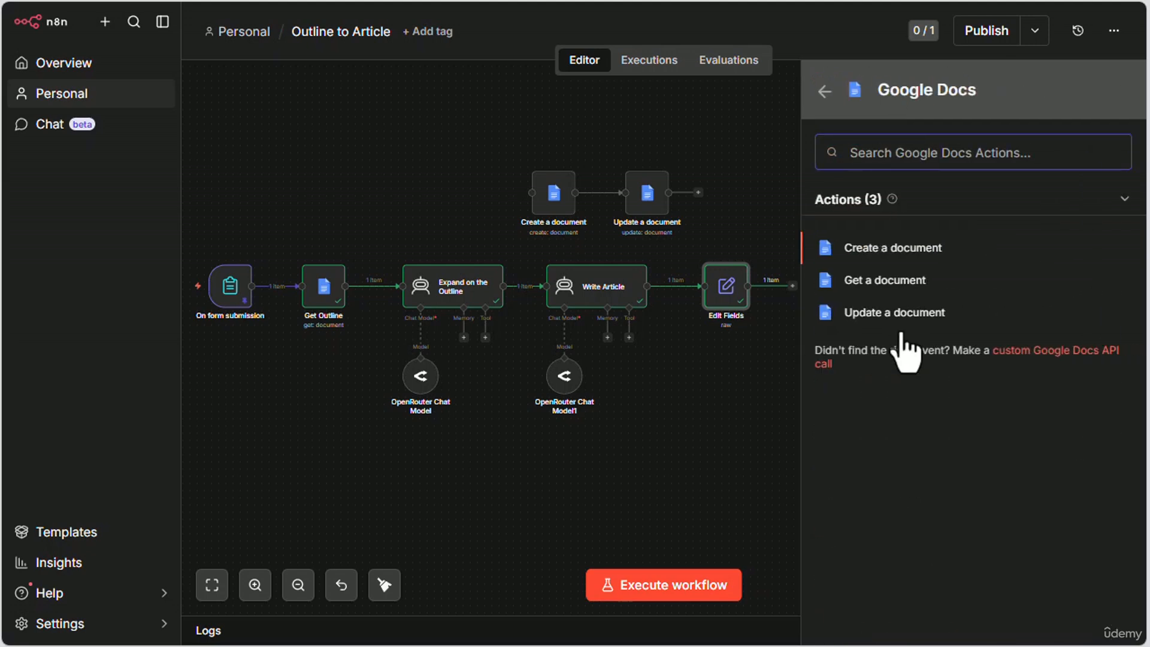
{"action": "left_click", "coordinate": [872, 251]}
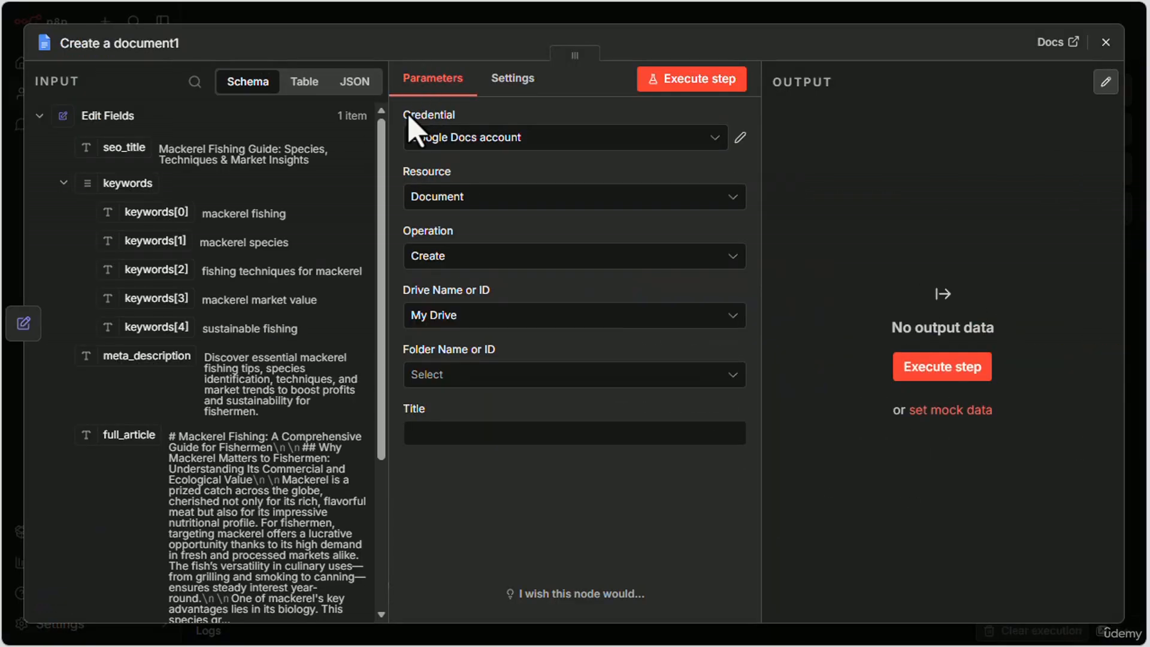
Configure the new document with drive My Drive, folder Articles and title {{ $json.seo_title }}, and return to the canvas.
{"action": "left_click", "coordinate": [498, 315]}
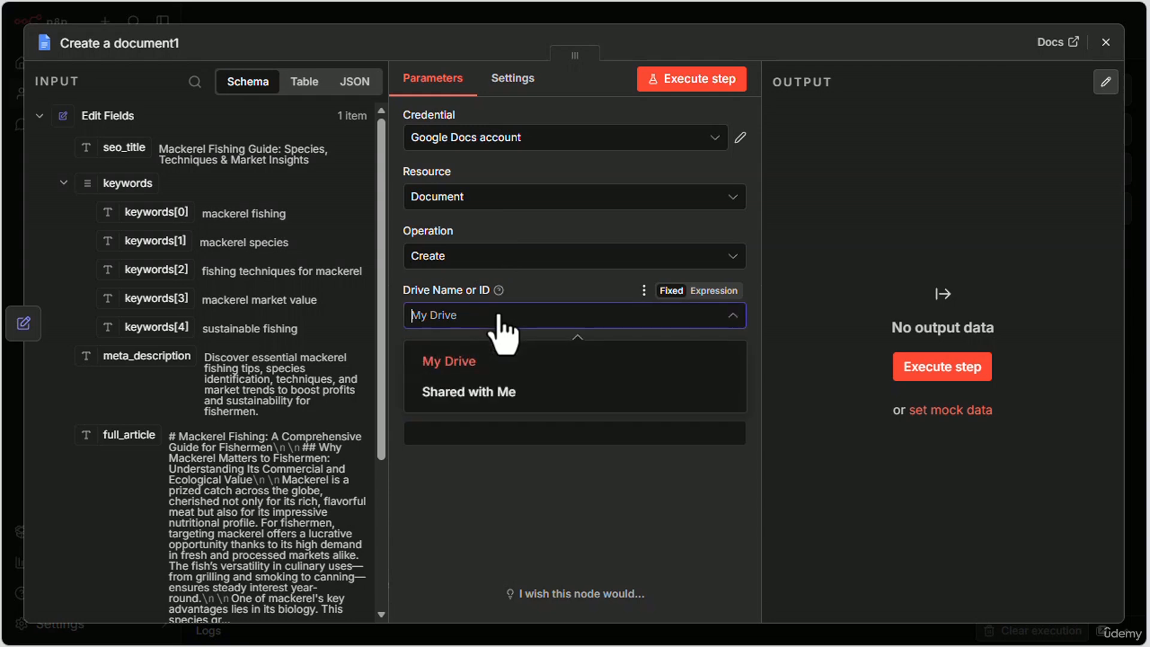
{"action": "left_click", "coordinate": [509, 360]}
{"action": "left_click", "coordinate": [536, 376]}
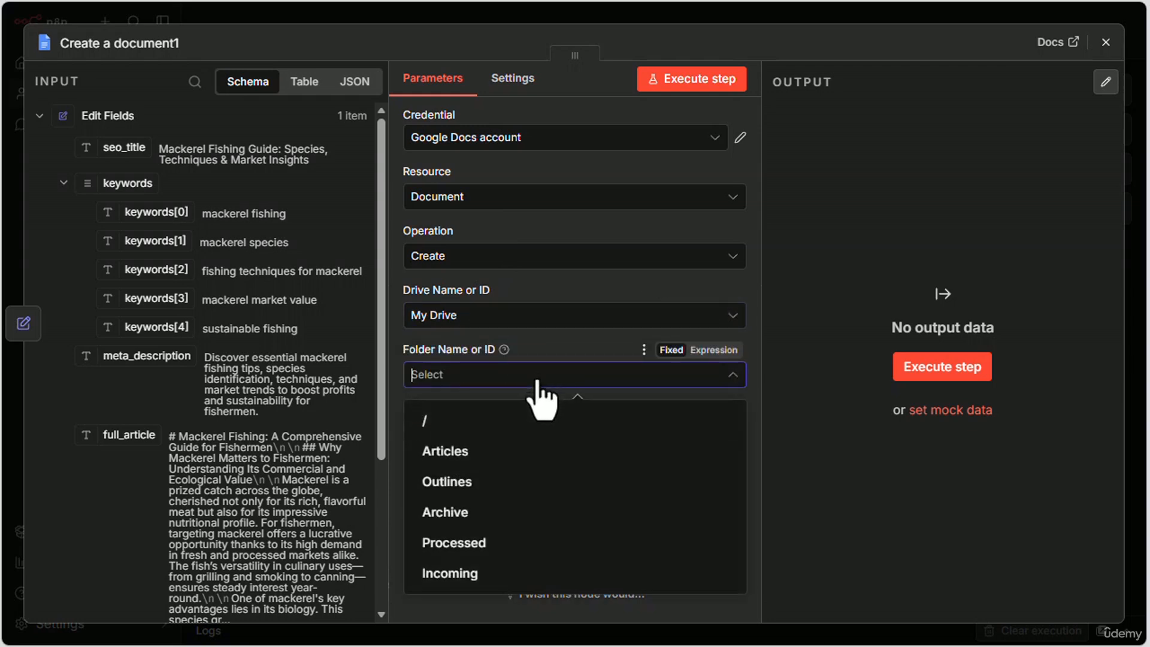
{"action": "left_click", "coordinate": [469, 451]}
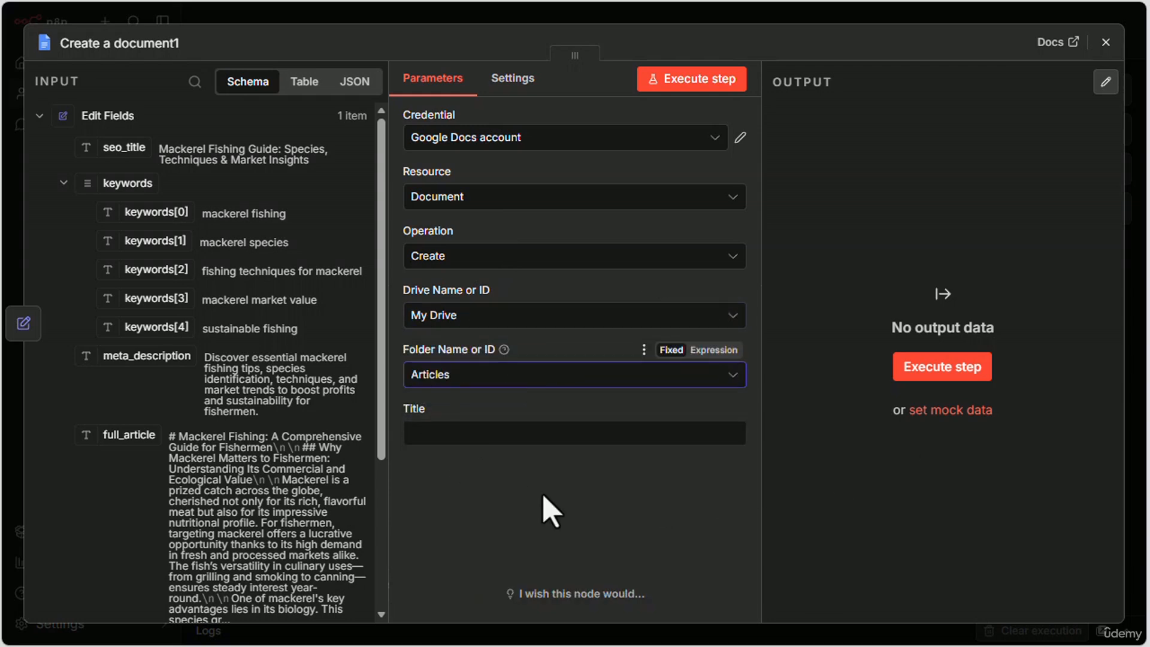
{"action": "left_click", "coordinate": [489, 432]}
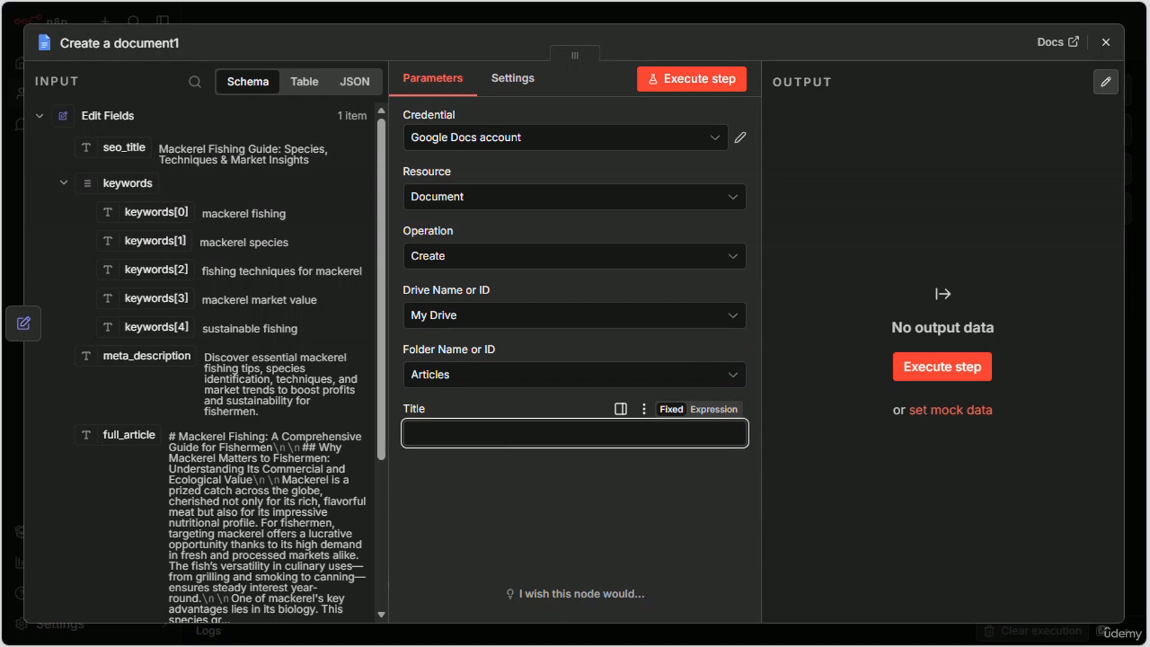
{"action": "left_click_drag", "start_coordinate": [108, 145], "coordinate": [447, 436]}
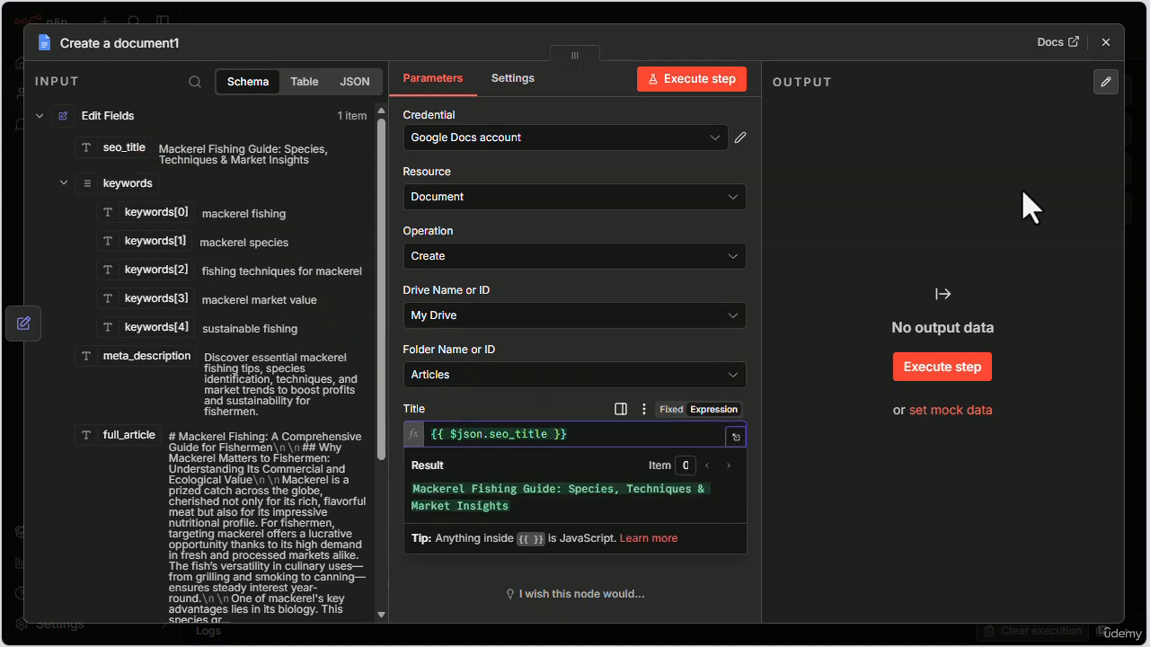
{"action": "left_click", "coordinate": [1106, 42]}
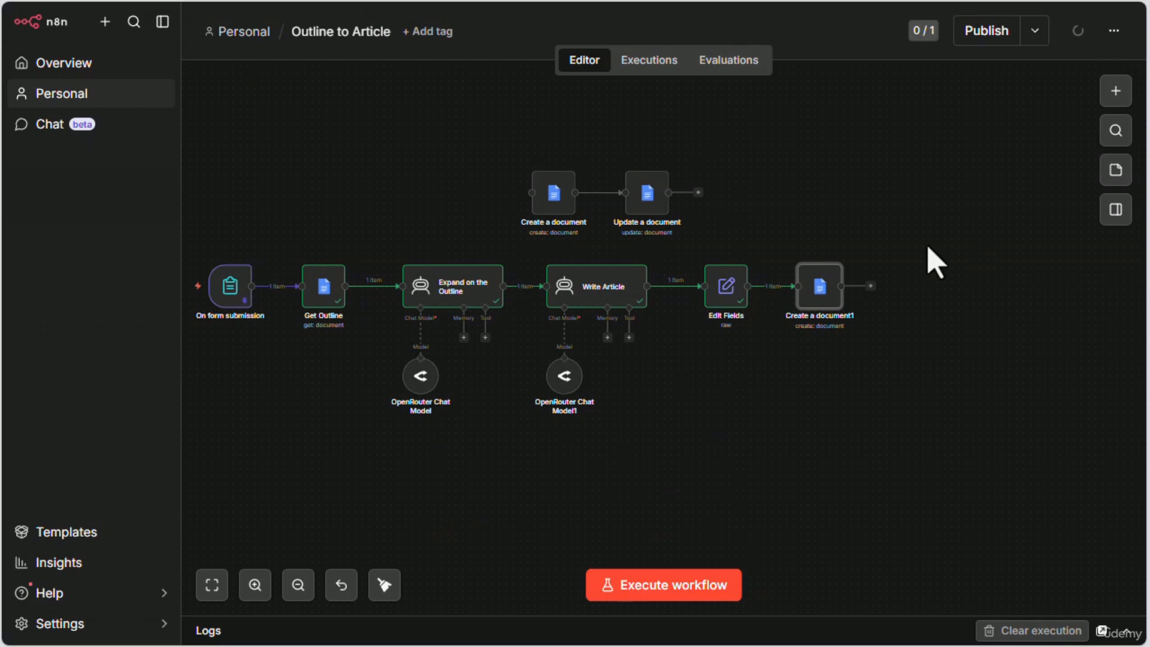
Add a Google Docs "Update a document" node after the new document-creation node.
{"action": "left_click", "coordinate": [870, 286]}
{"action": "type", "text": "doc"}
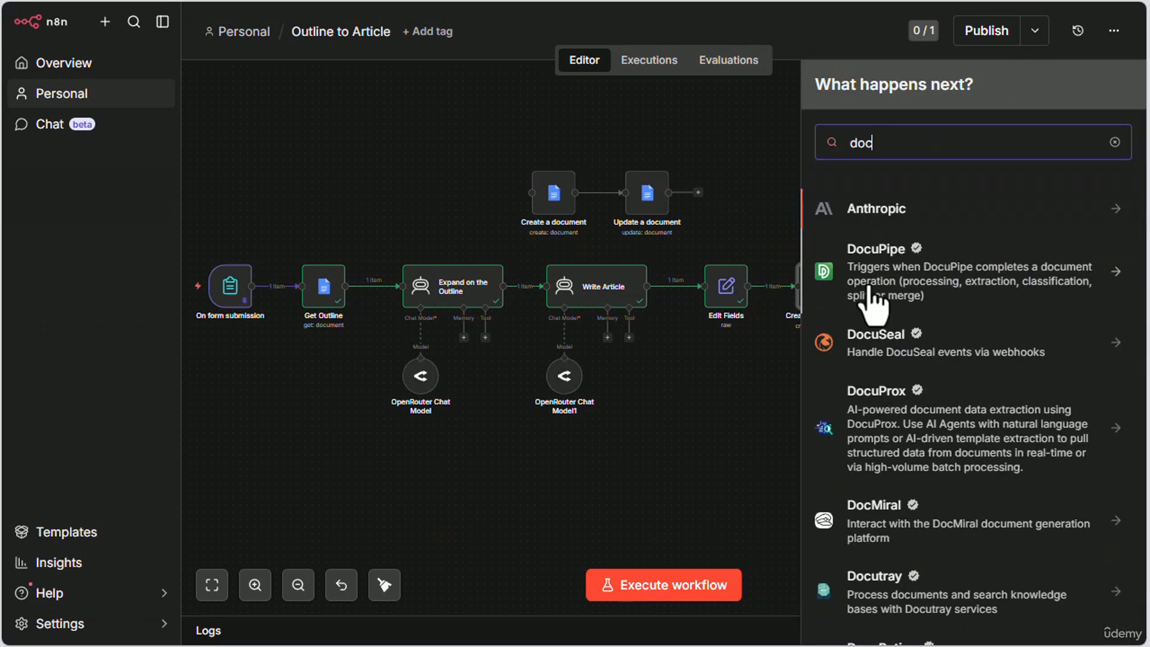
{"action": "type", "text": "s"}
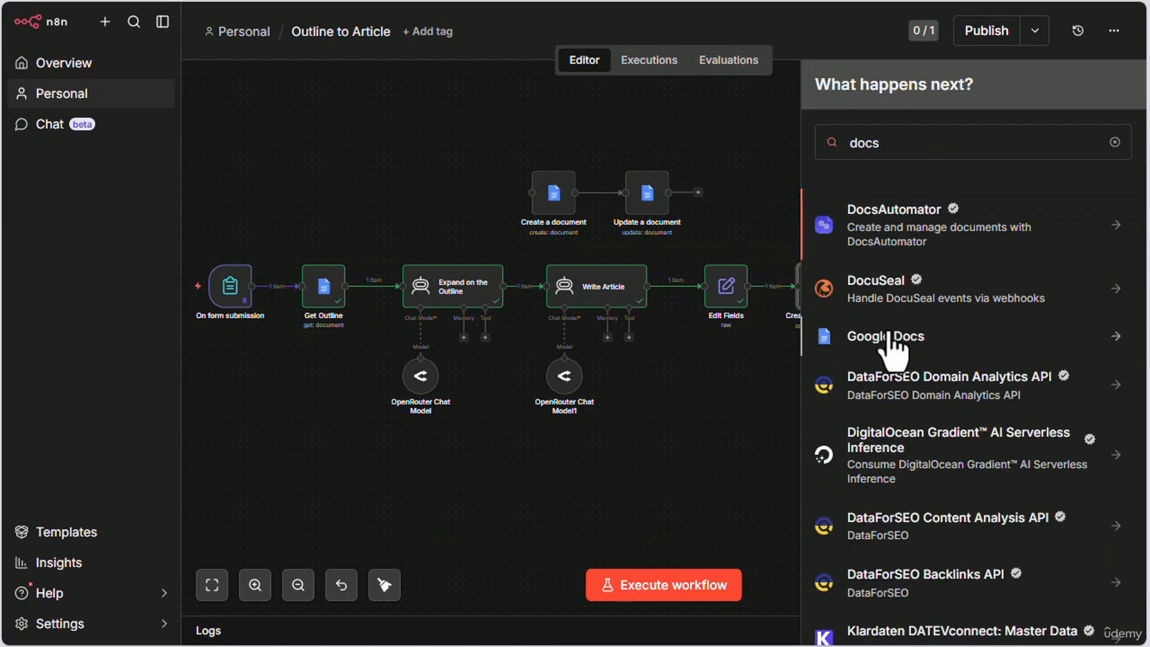
{"action": "left_click", "coordinate": [893, 335]}
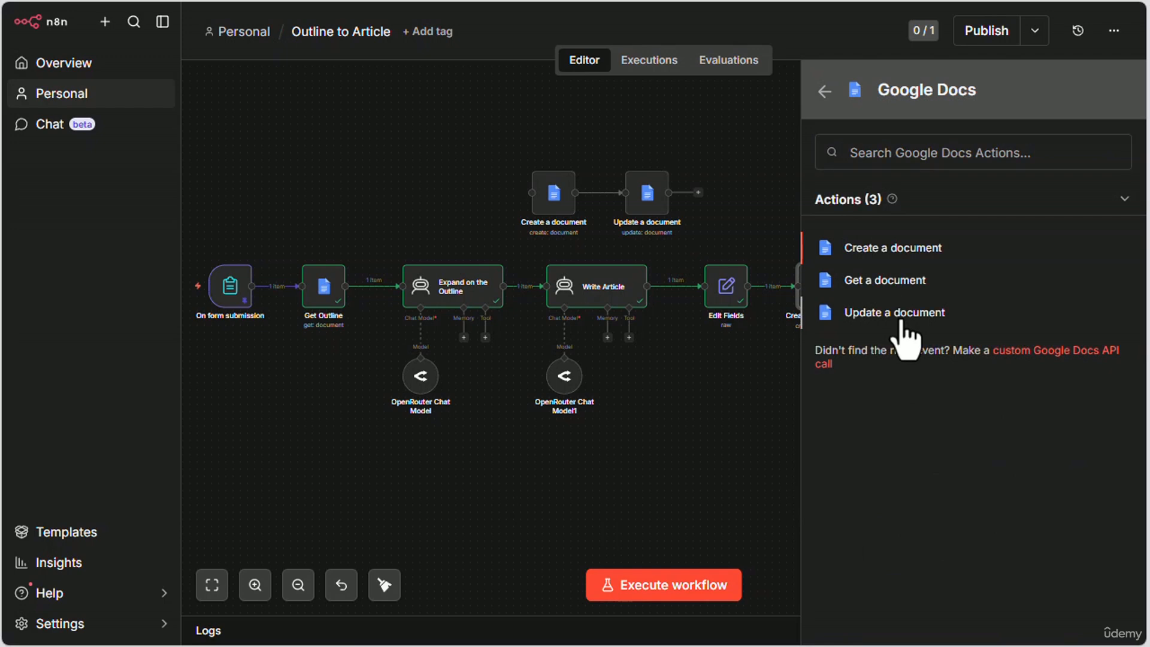
{"action": "left_click", "coordinate": [904, 314]}
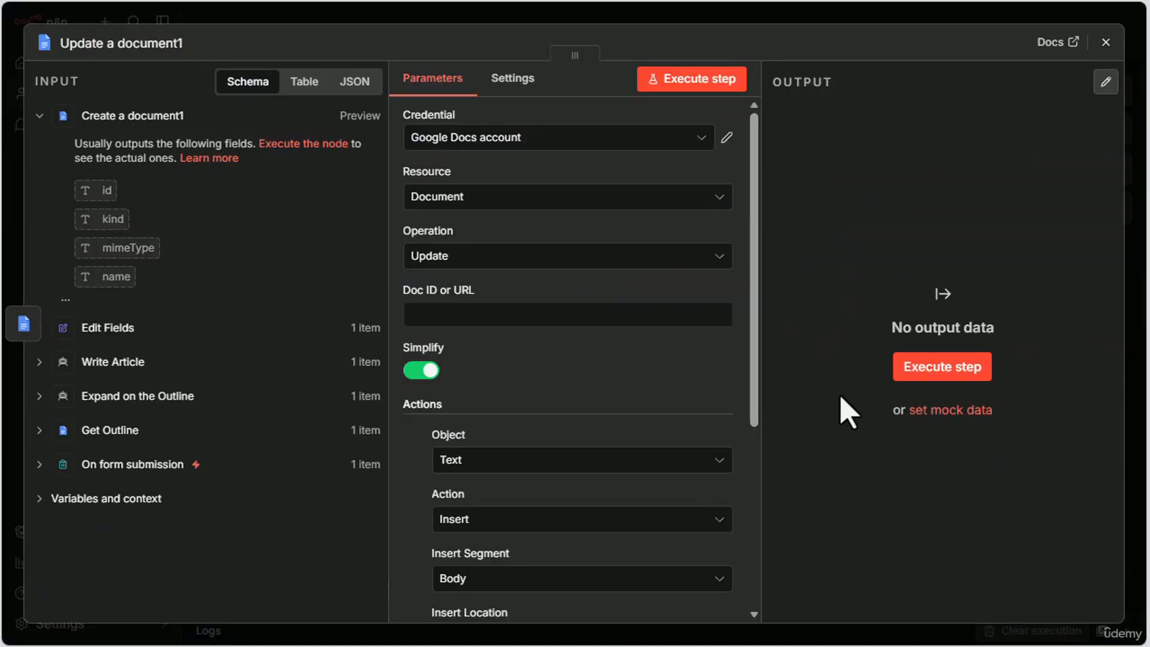
Rename the update node to "Save Article" and map its document ID to the created document's id, {{ $json.id }}.
{"action": "left_click", "coordinate": [129, 43]}
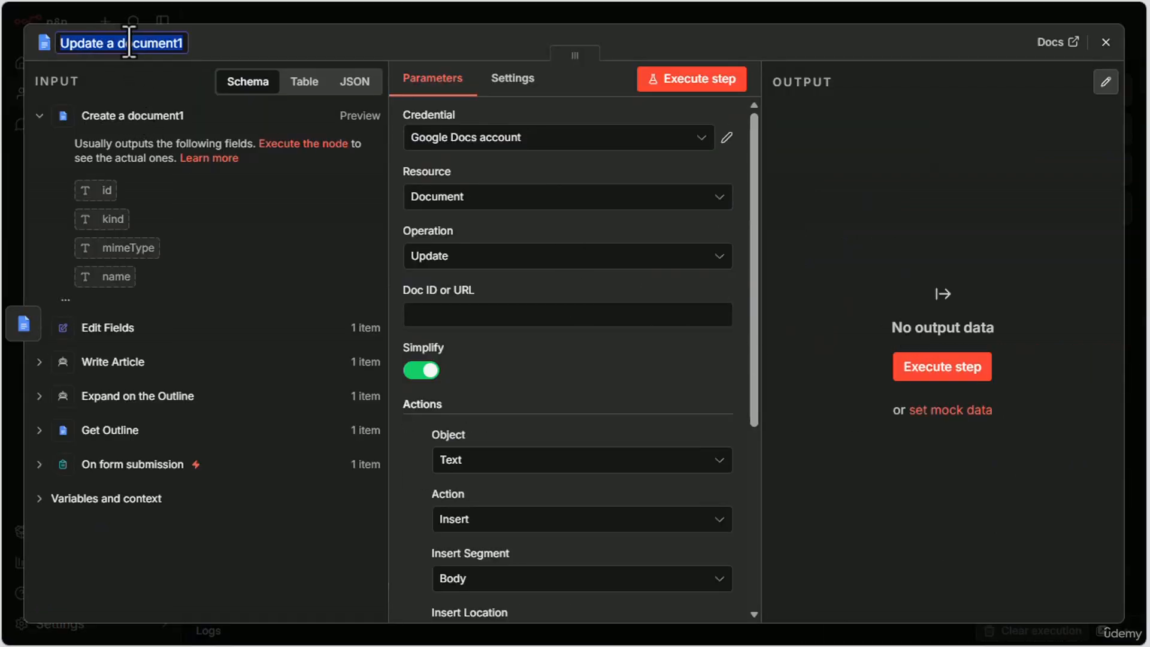
{"action": "type", "text": "Save Article"}
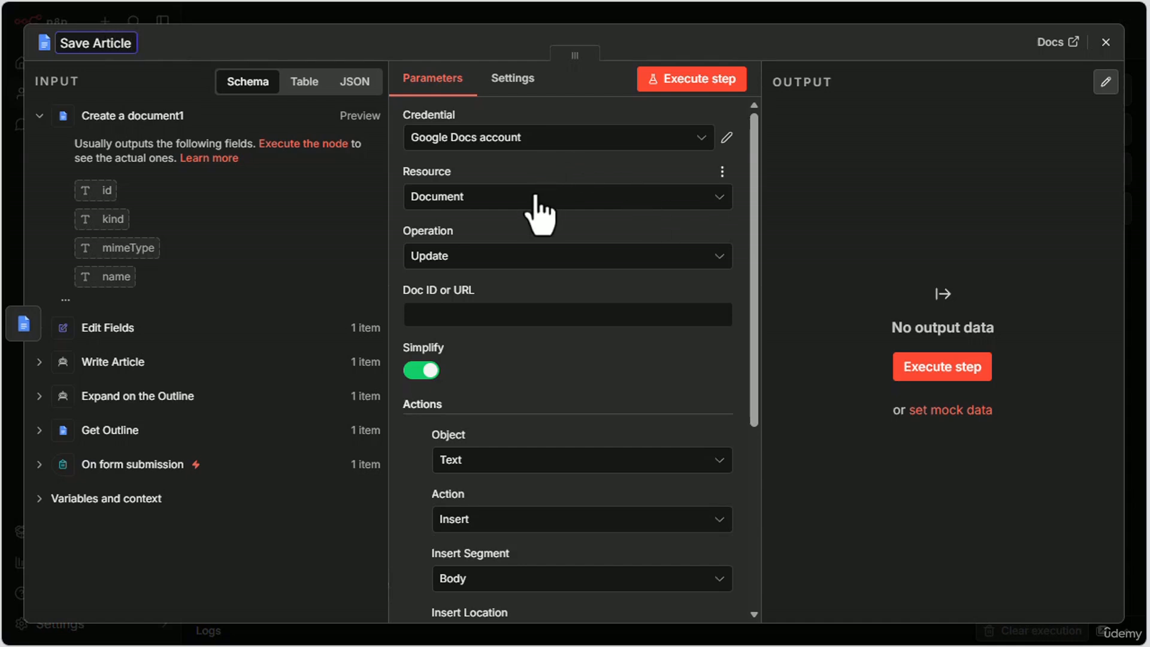
{"action": "left_click", "coordinate": [503, 315]}
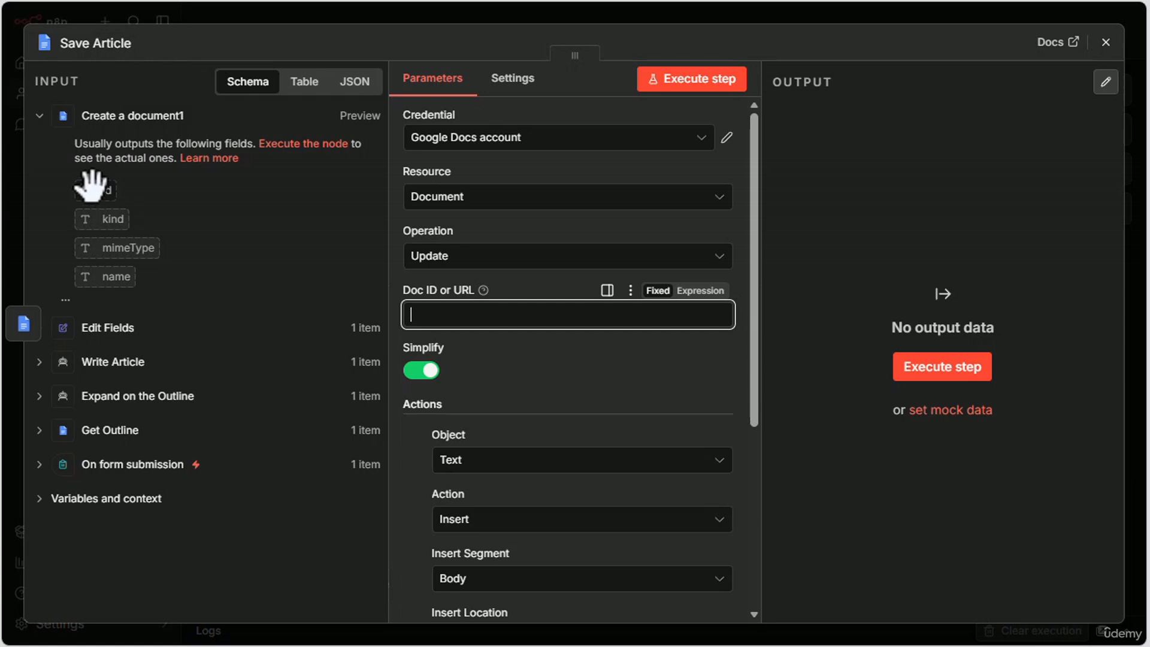
{"action": "left_click", "coordinate": [107, 190]}
{"action": "left_click_drag", "start_coordinate": [108, 190], "coordinate": [493, 321]}
{"action": "left_click", "coordinate": [836, 344]}
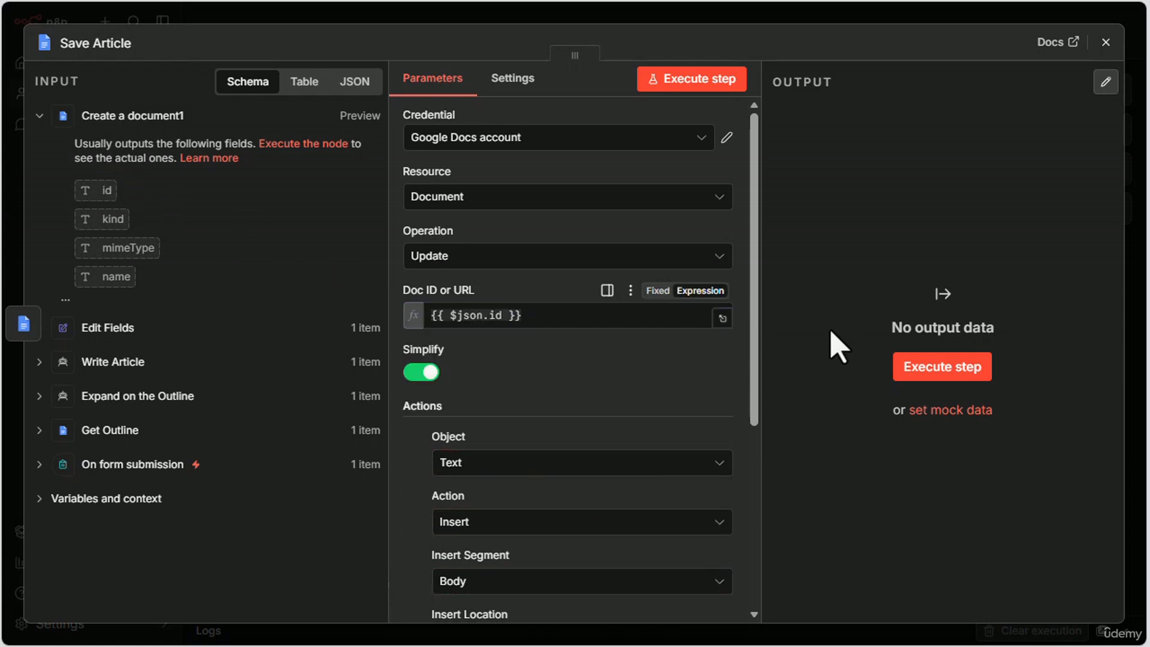
Map the Save Article node's inserted text to the Edit Fields full_article value and return to the canvas.
{"action": "scroll", "coordinate": [689, 497], "scroll_direction": "down", "scroll_amount": 5}
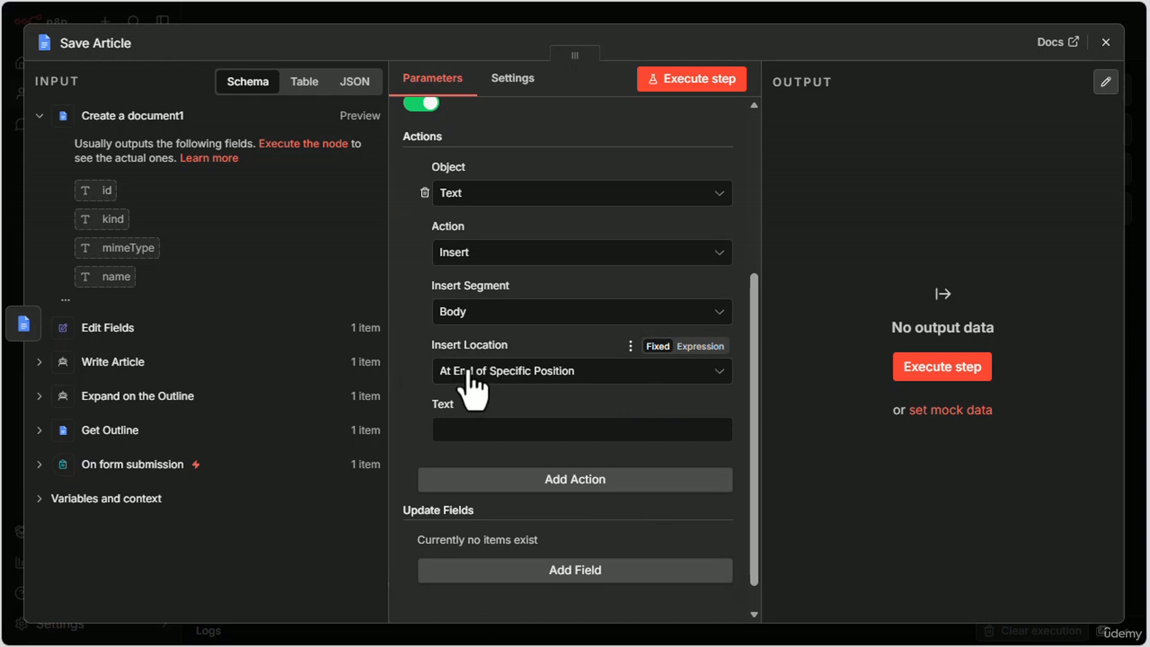
{"action": "left_click", "coordinate": [490, 431]}
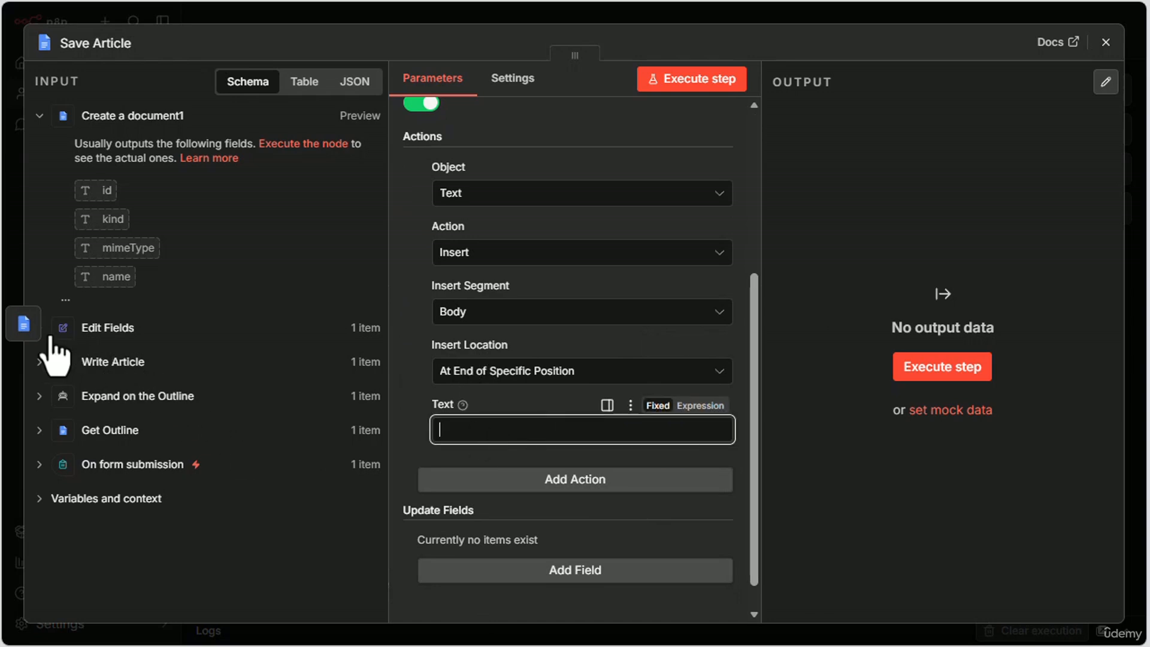
{"action": "left_click", "coordinate": [96, 331]}
{"action": "left_click_drag", "start_coordinate": [129, 469], "coordinate": [532, 429]}
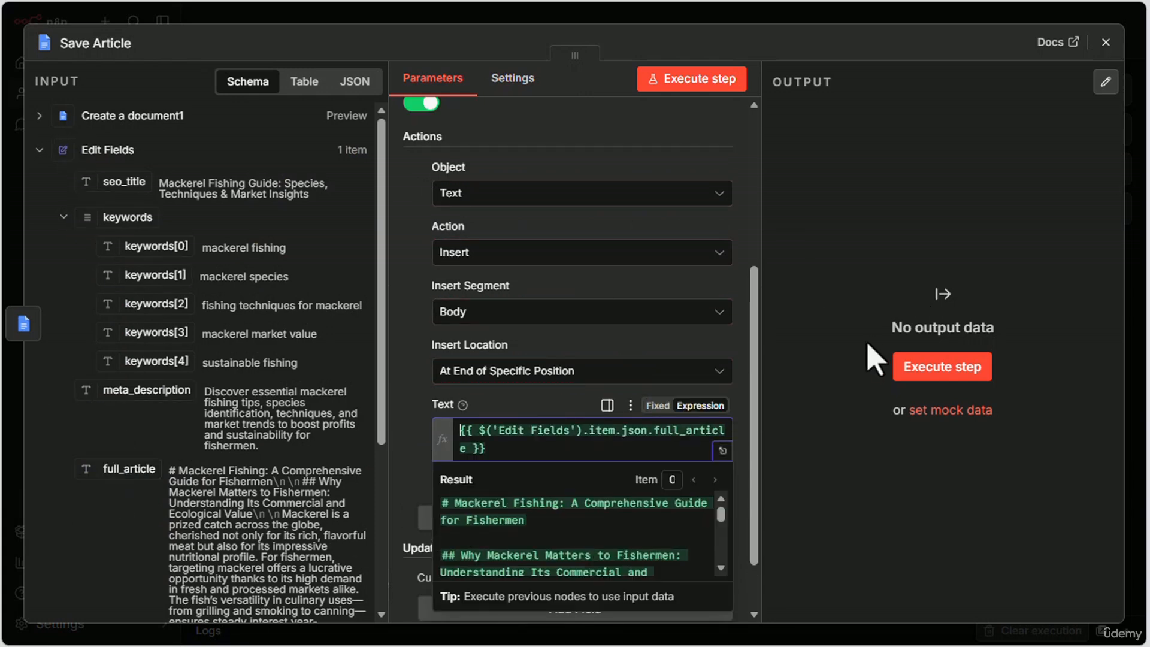
{"action": "left_click", "coordinate": [1105, 41]}
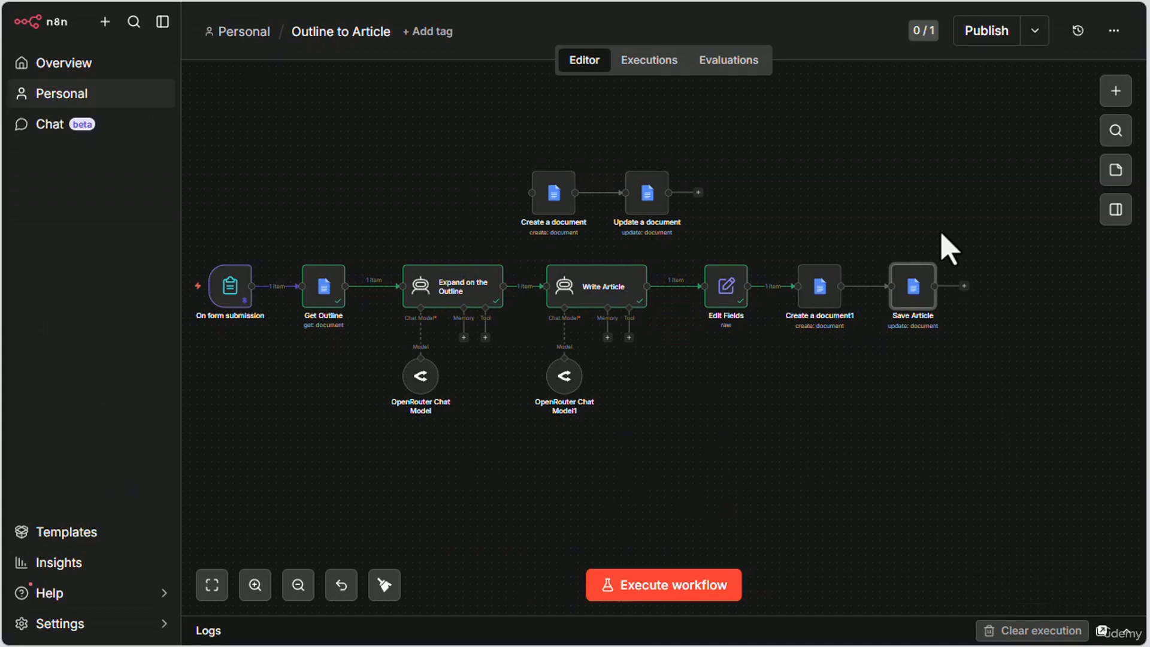
Open the Articles folder in Google Drive, switch back to n8n and execute the whole workflow.
{"action": "scroll", "coordinate": [670, 457], "scroll_direction": "left", "scroll_amount": 5}
{"action": "scroll", "coordinate": [670, 457], "scroll_direction": "down", "scroll_amount": 1}
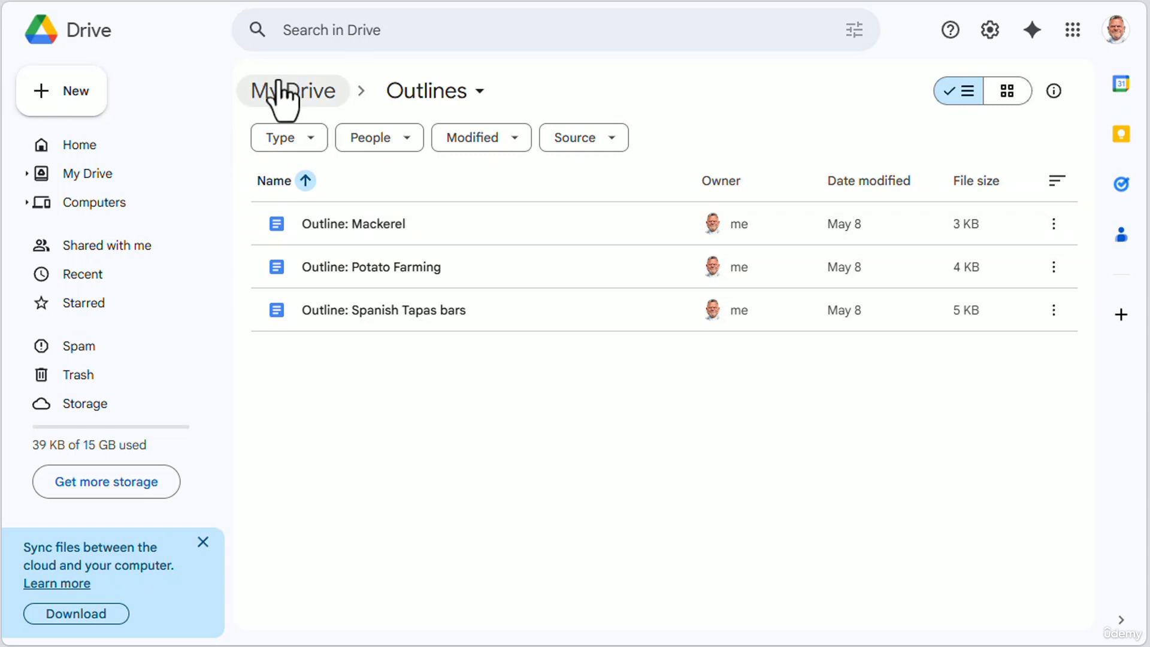
{"action": "left_click", "coordinate": [282, 94]}
{"action": "double_click", "coordinate": [310, 273]}
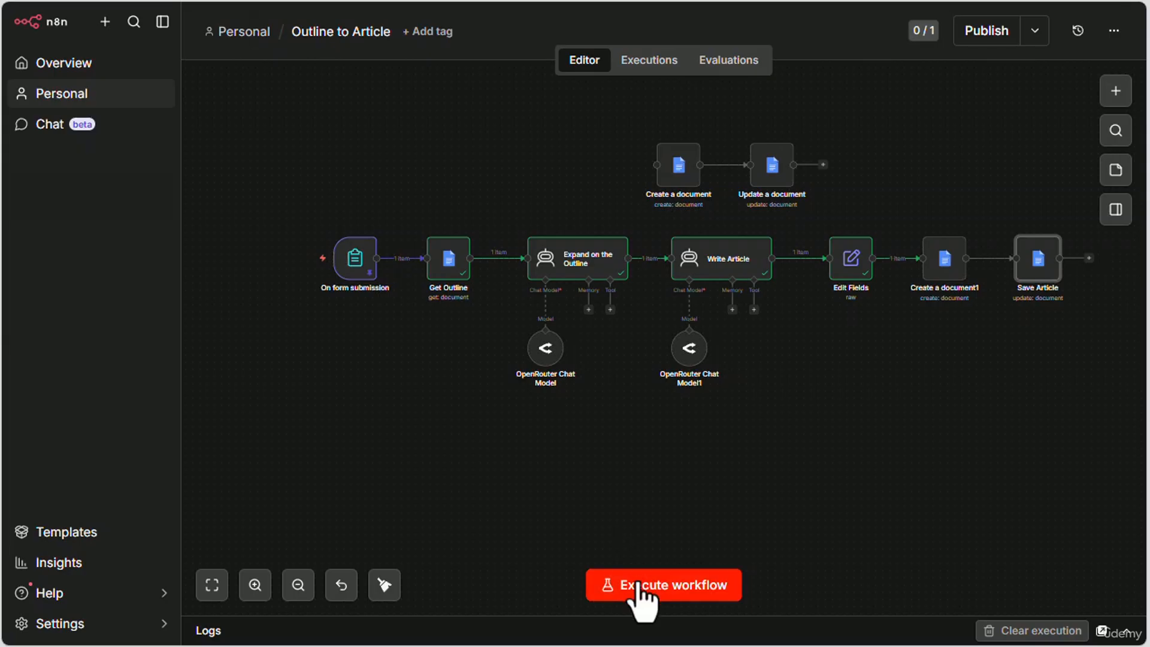
{"action": "left_click", "coordinate": [642, 585]}
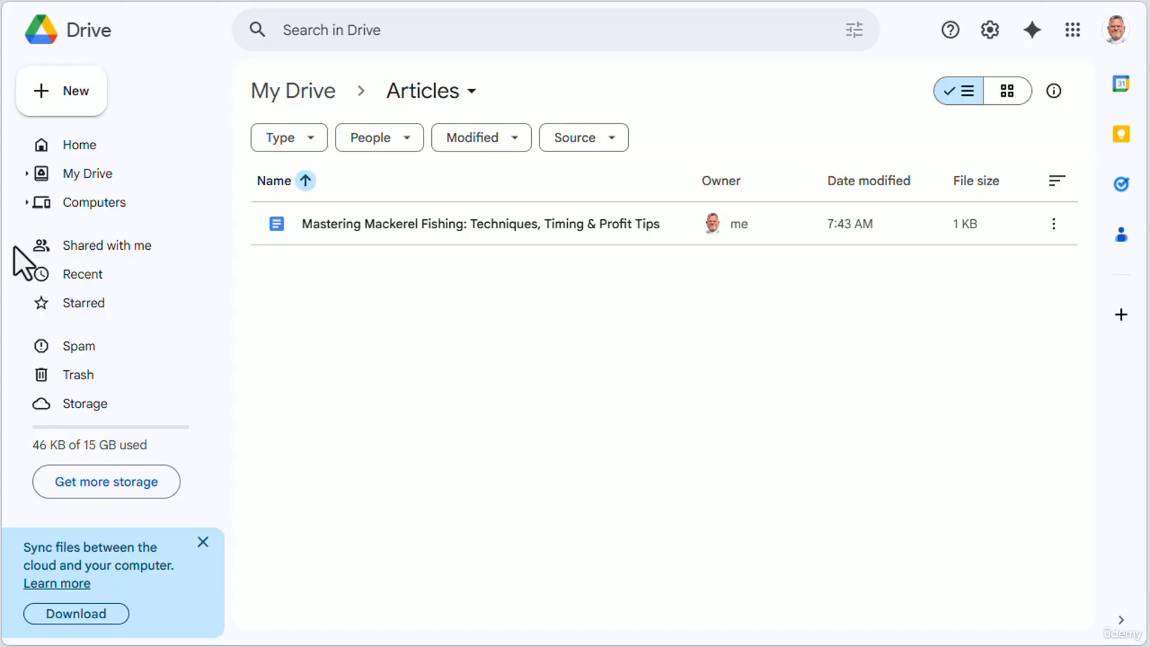
Open the generated mackerel article from the Articles folder, cut its entire text and paste it back from Markdown.
{"action": "left_click", "coordinate": [401, 223]}
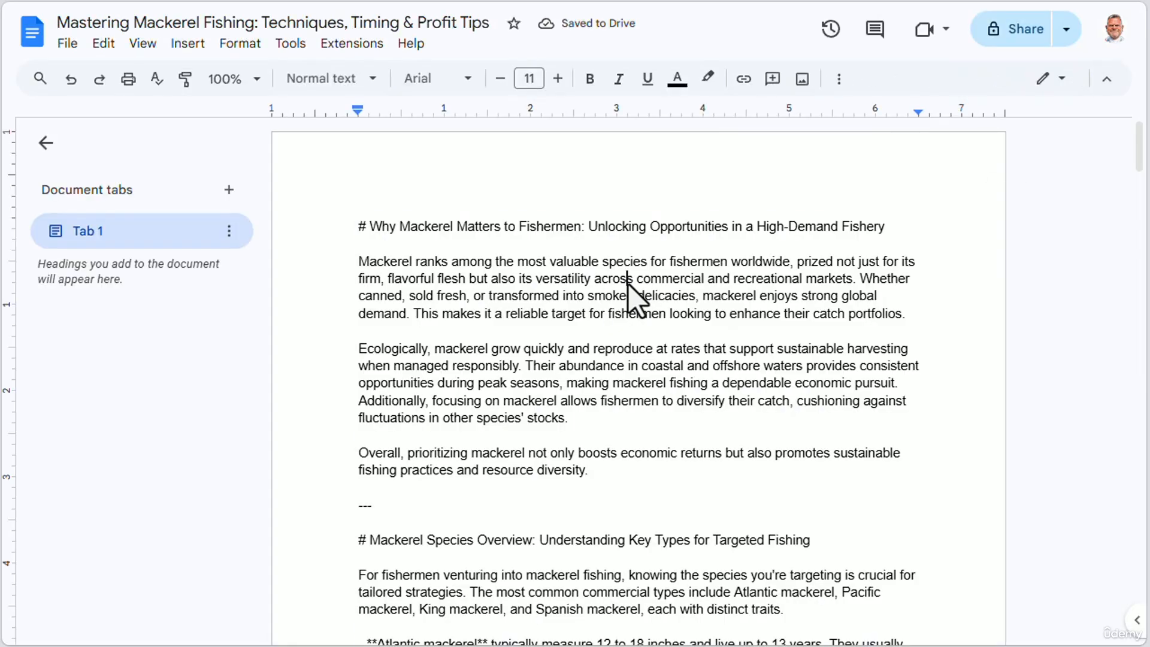
{"action": "key", "text": "ctrl+a"}
{"action": "right_click", "coordinate": [629, 287]}
{"action": "left_click", "coordinate": [653, 129]}
{"action": "right_click", "coordinate": [514, 324]}
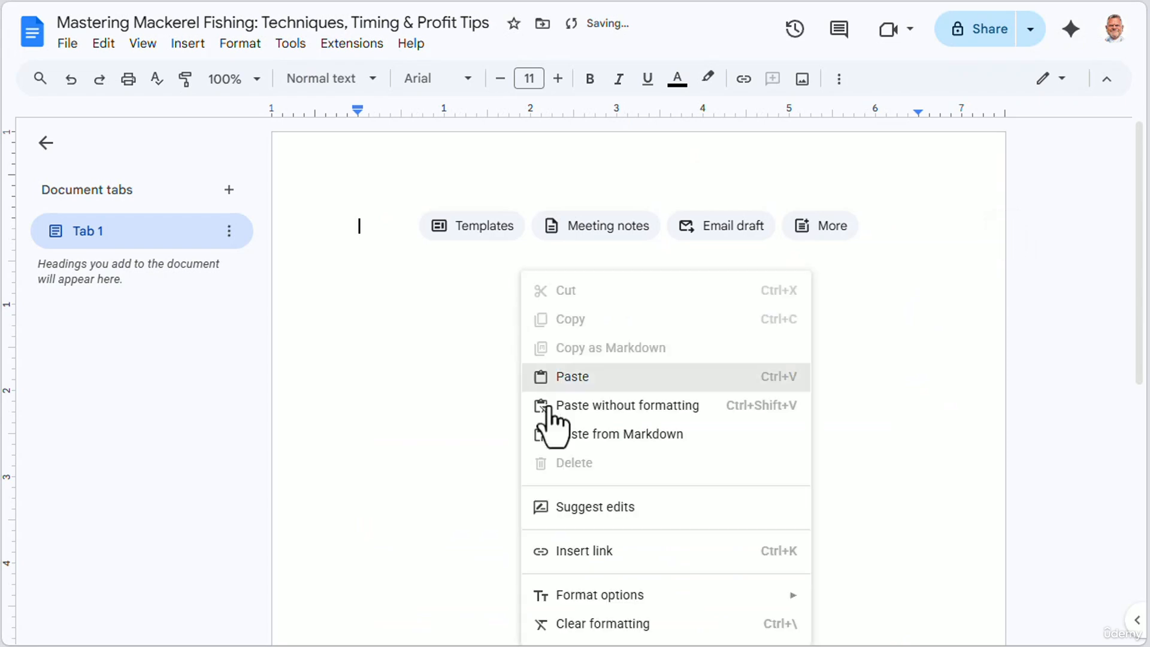
{"action": "left_click", "coordinate": [562, 433]}
Check the article's word count and dismiss the dialog.
{"action": "left_click", "coordinate": [291, 43]}
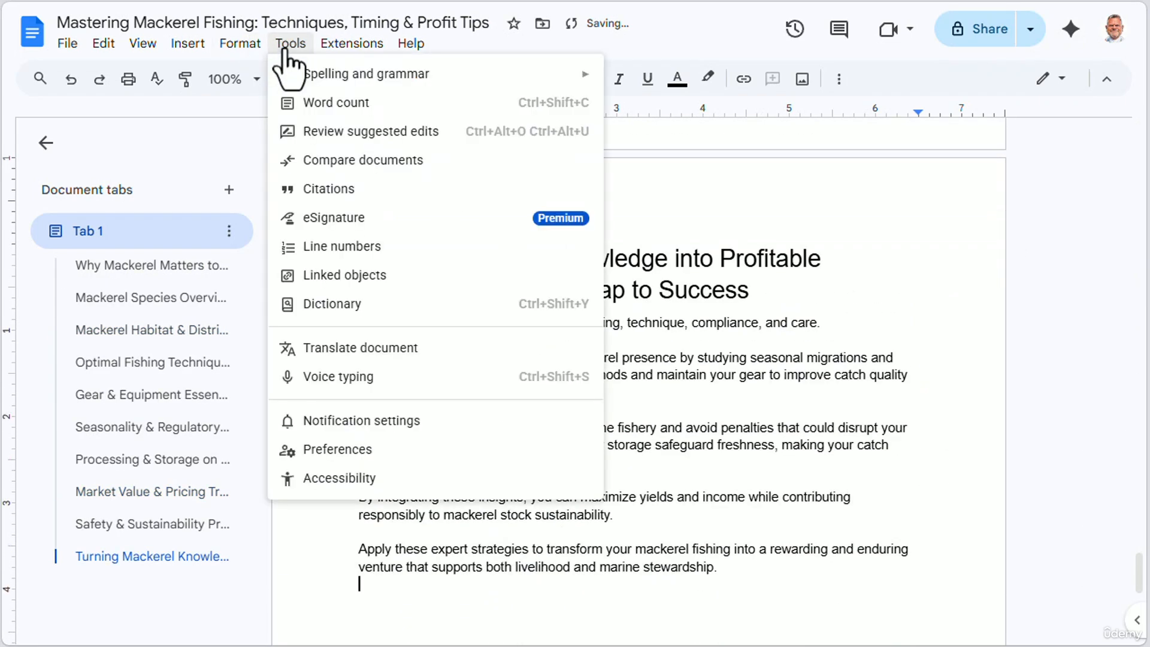
{"action": "left_click", "coordinate": [318, 100]}
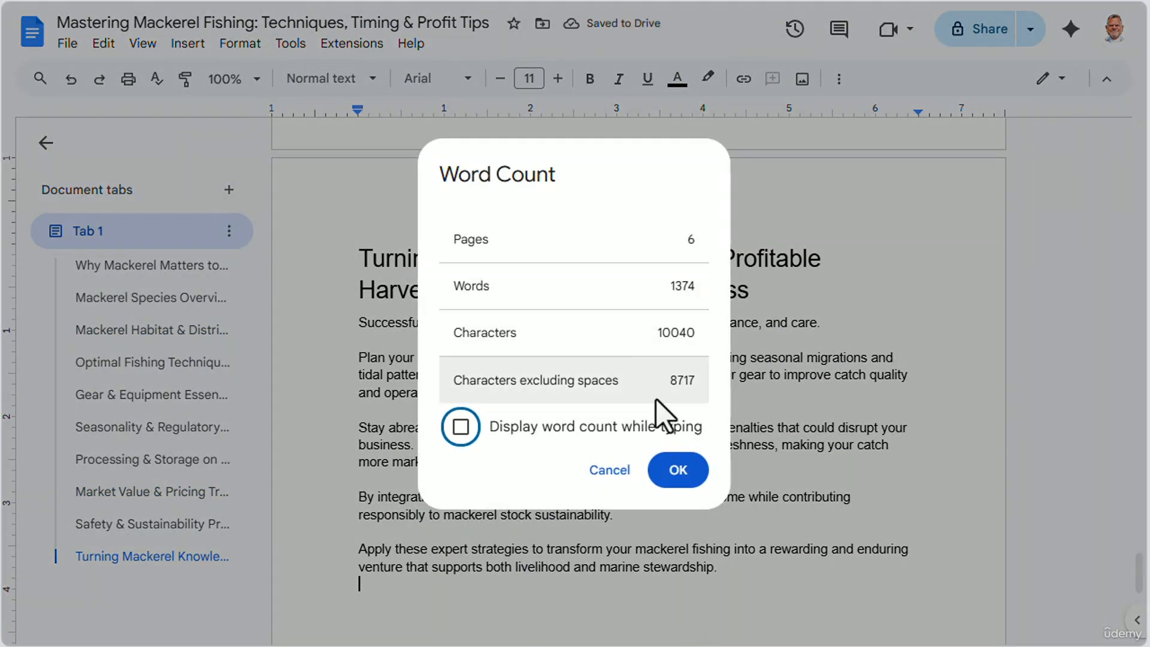
{"action": "left_click", "coordinate": [612, 472]}
Read through the formatted article from start to end, examining its headings, bullet lists and sections.
{"action": "scroll", "coordinate": [836, 324], "scroll_direction": "down", "scroll_amount": 3}
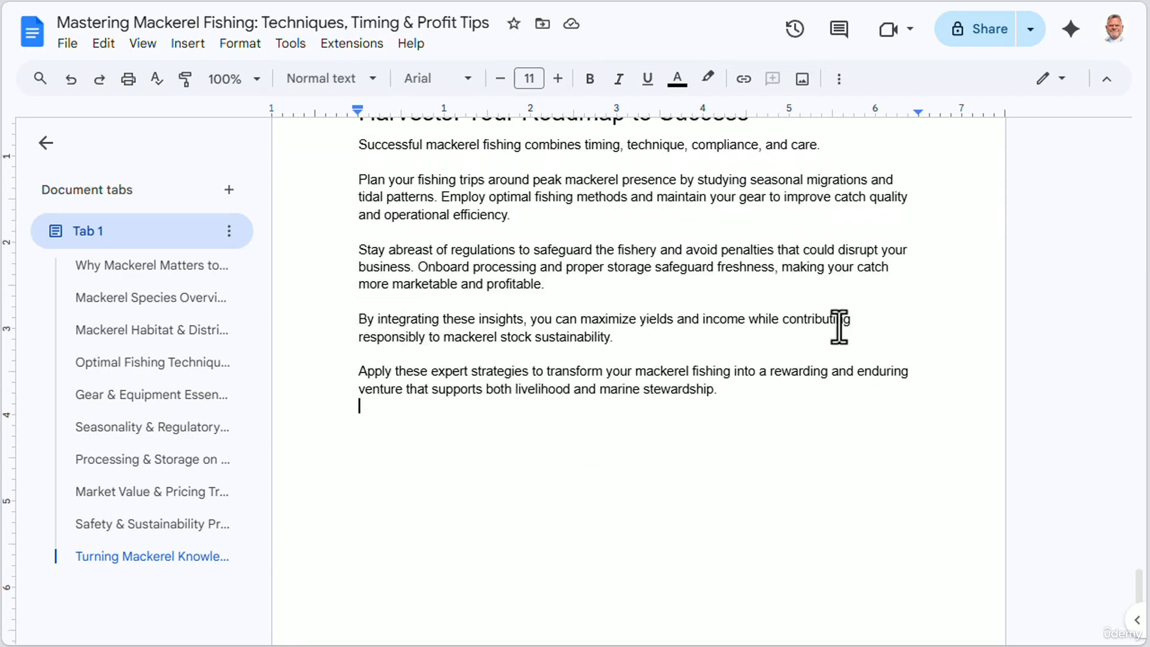
{"action": "scroll", "coordinate": [833, 311], "scroll_direction": "up", "scroll_amount": 20}
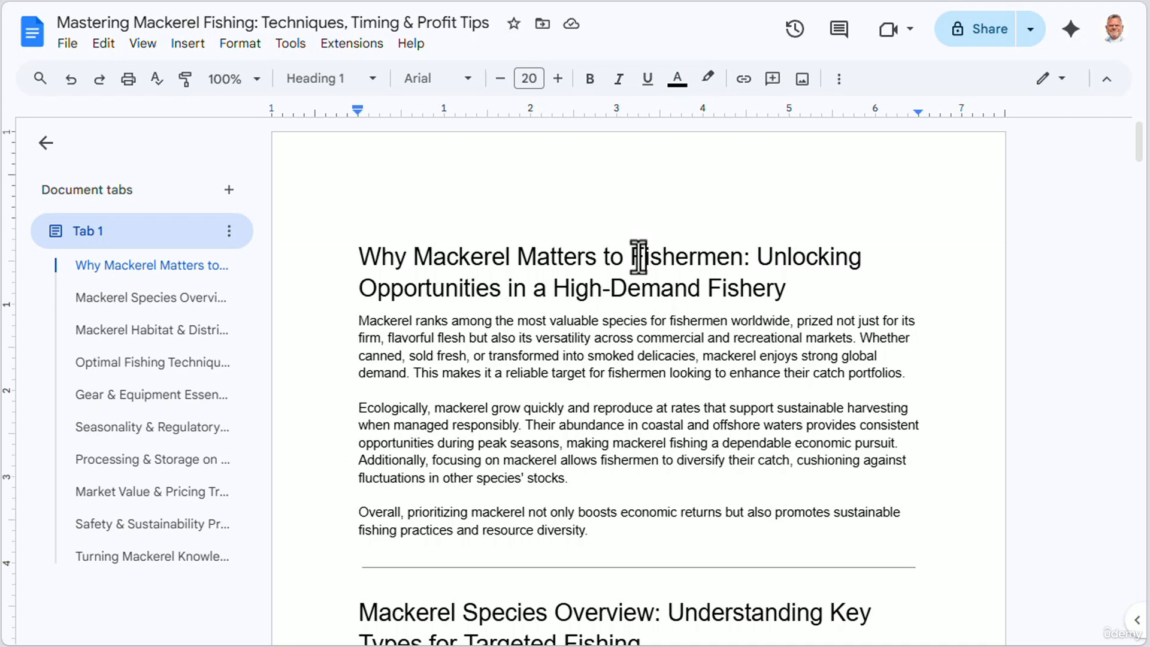
{"action": "scroll", "coordinate": [888, 244], "scroll_direction": "down", "scroll_amount": 1}
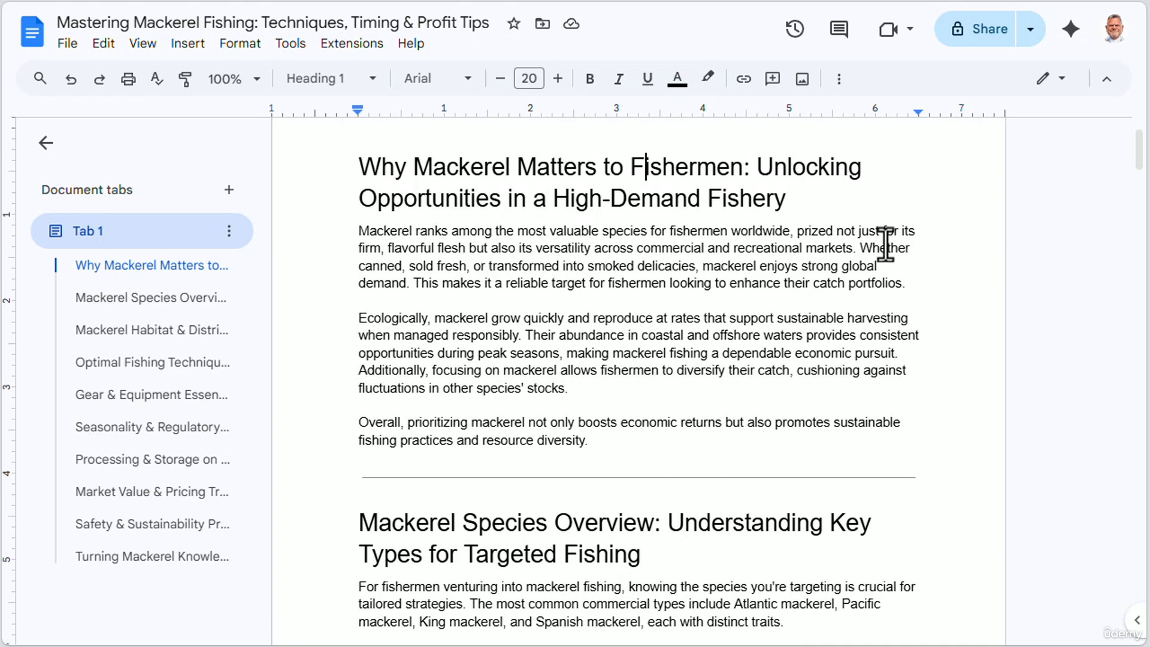
{"action": "scroll", "coordinate": [887, 244], "scroll_direction": "down", "scroll_amount": 6}
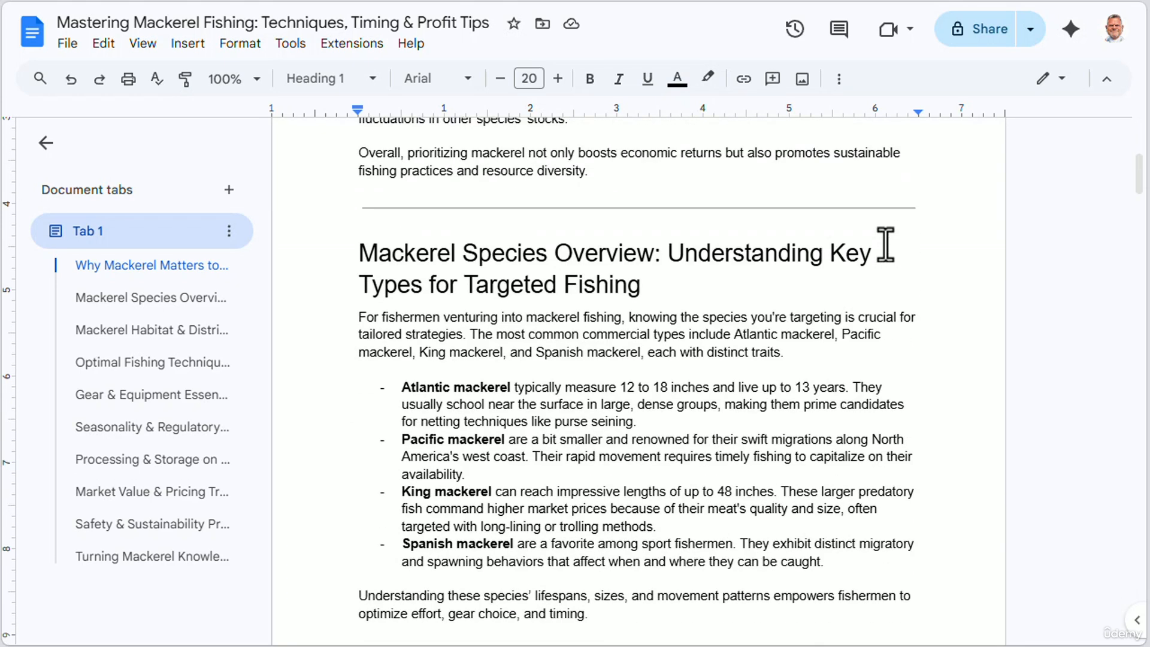
{"action": "scroll", "coordinate": [818, 323], "scroll_direction": "down", "scroll_amount": 9}
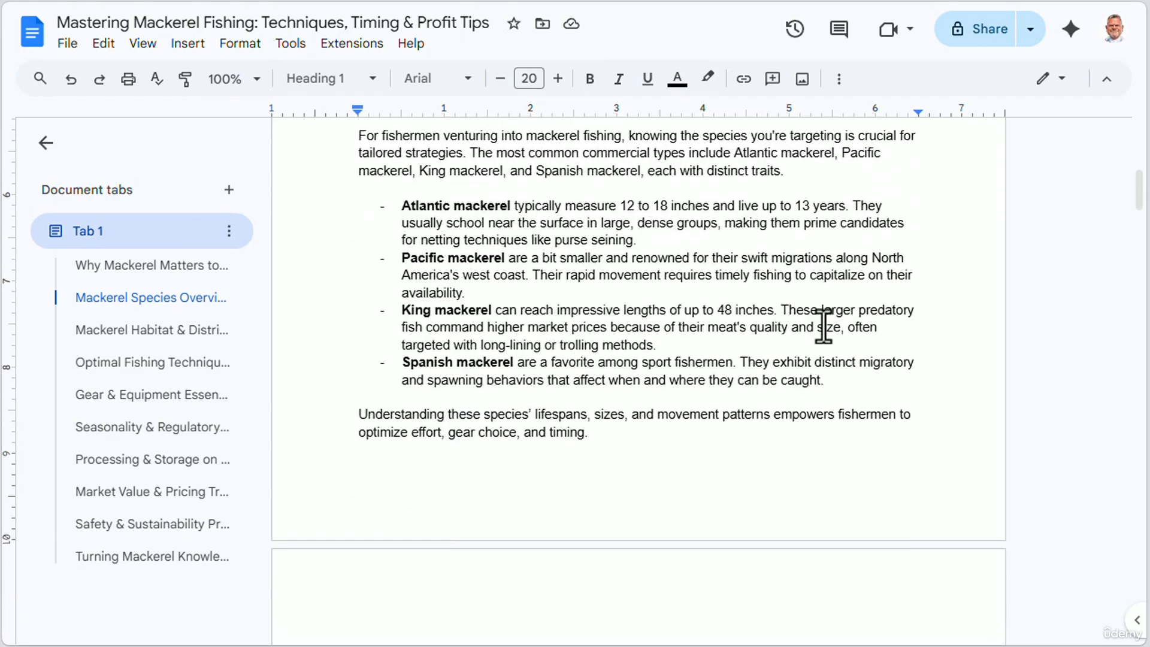
{"action": "scroll", "coordinate": [824, 331], "scroll_direction": "down", "scroll_amount": 20}
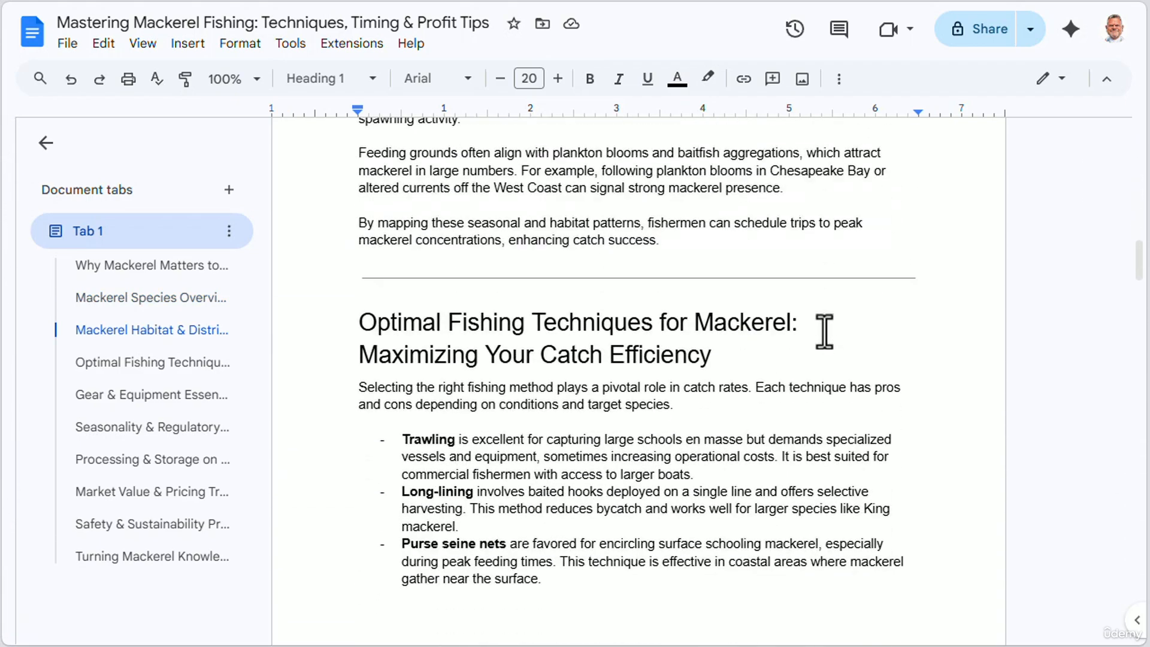
{"action": "scroll", "coordinate": [824, 331], "scroll_direction": "down", "scroll_amount": 15}
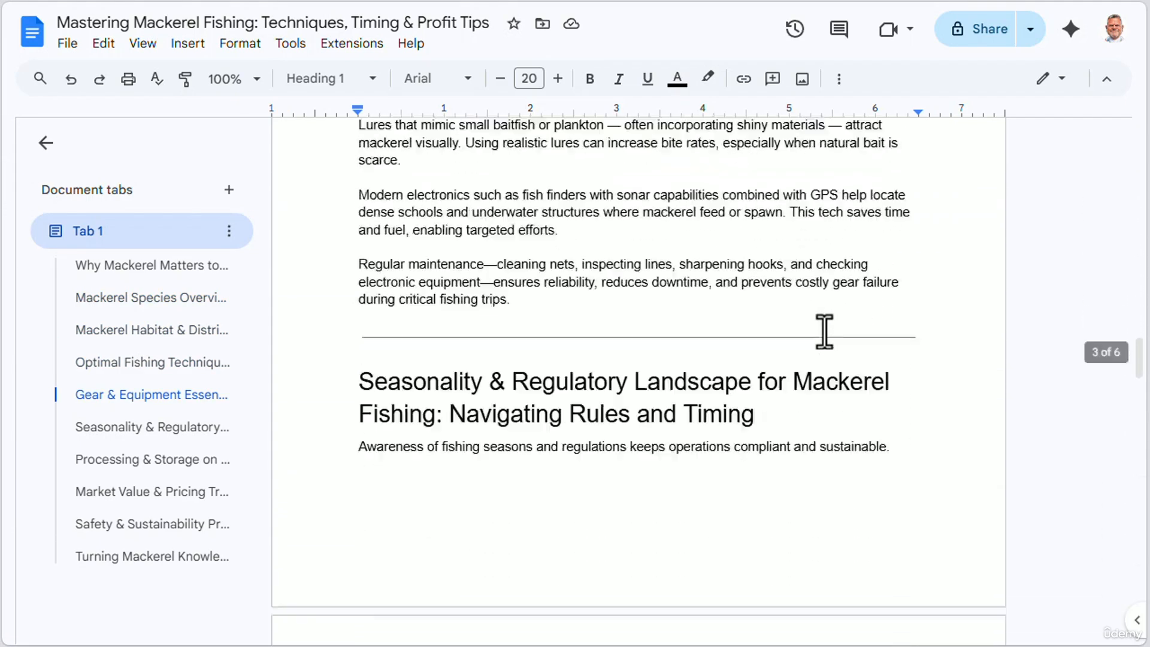
{"action": "scroll", "coordinate": [824, 331], "scroll_direction": "down", "scroll_amount": 20}
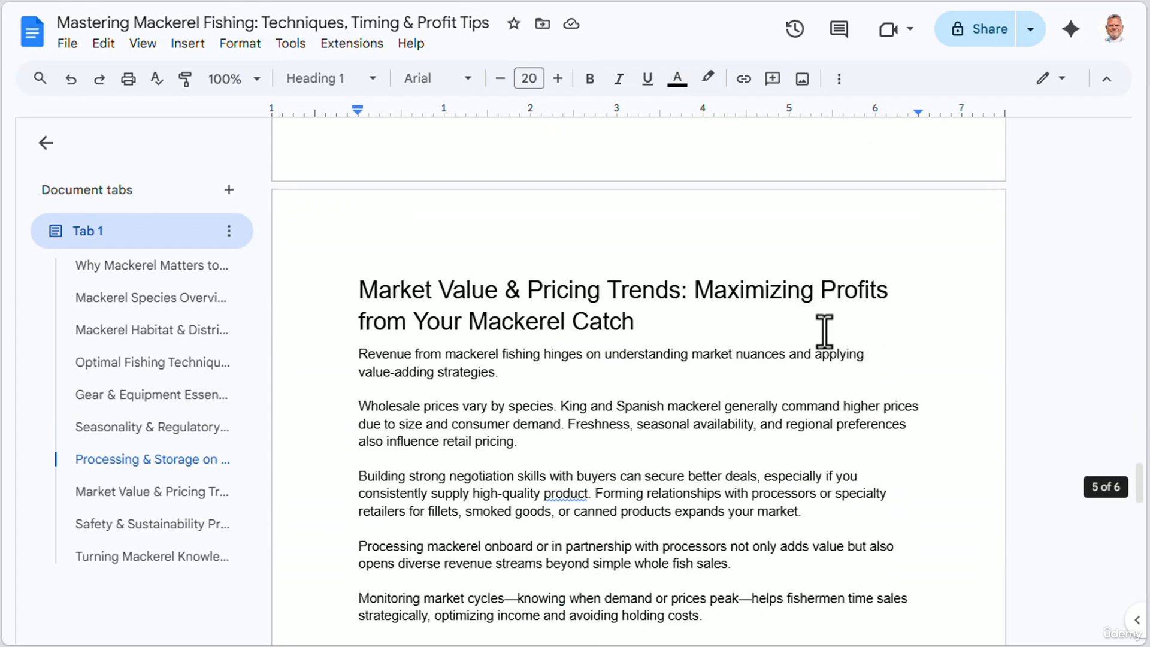
{"action": "scroll", "coordinate": [824, 331], "scroll_direction": "down", "scroll_amount": 10}
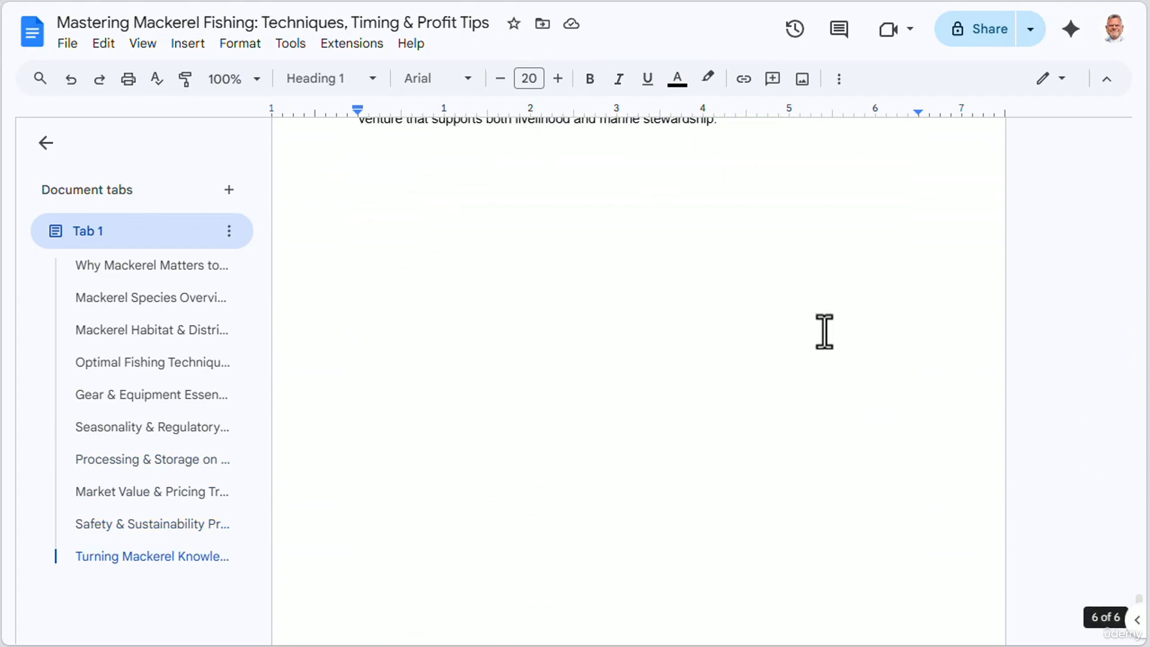
{"action": "key", "text": "ctrl+Home"}
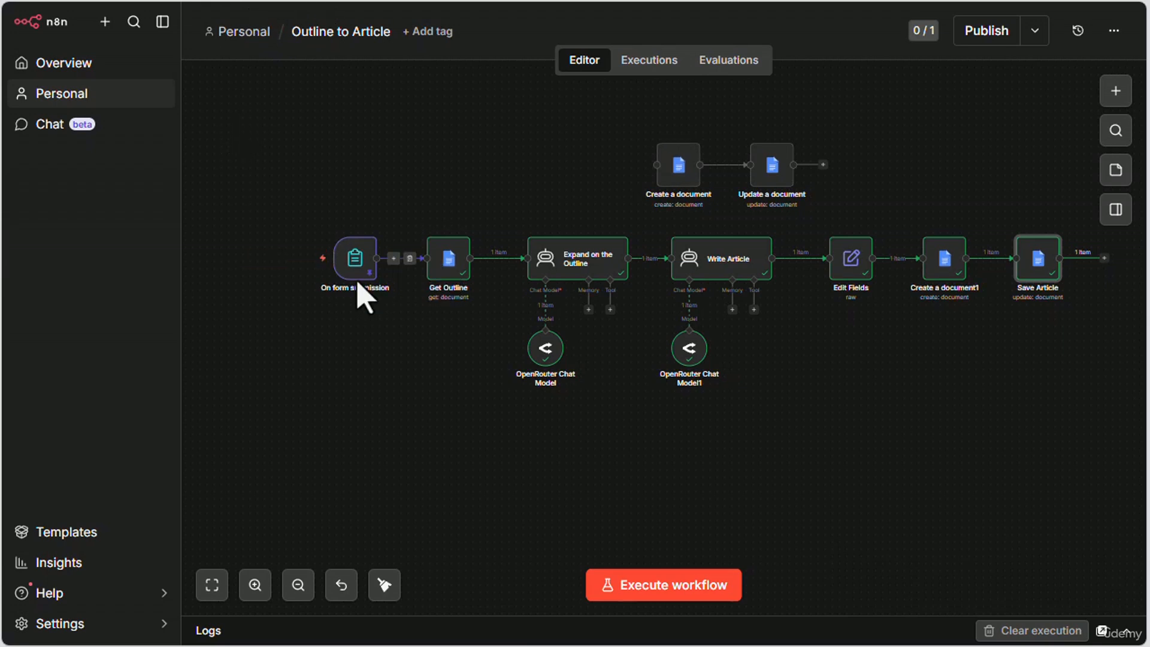
Switch back to n8n and unpin the saved data on the On form submission trigger.
{"action": "mouse_move", "coordinate": [355, 279]}
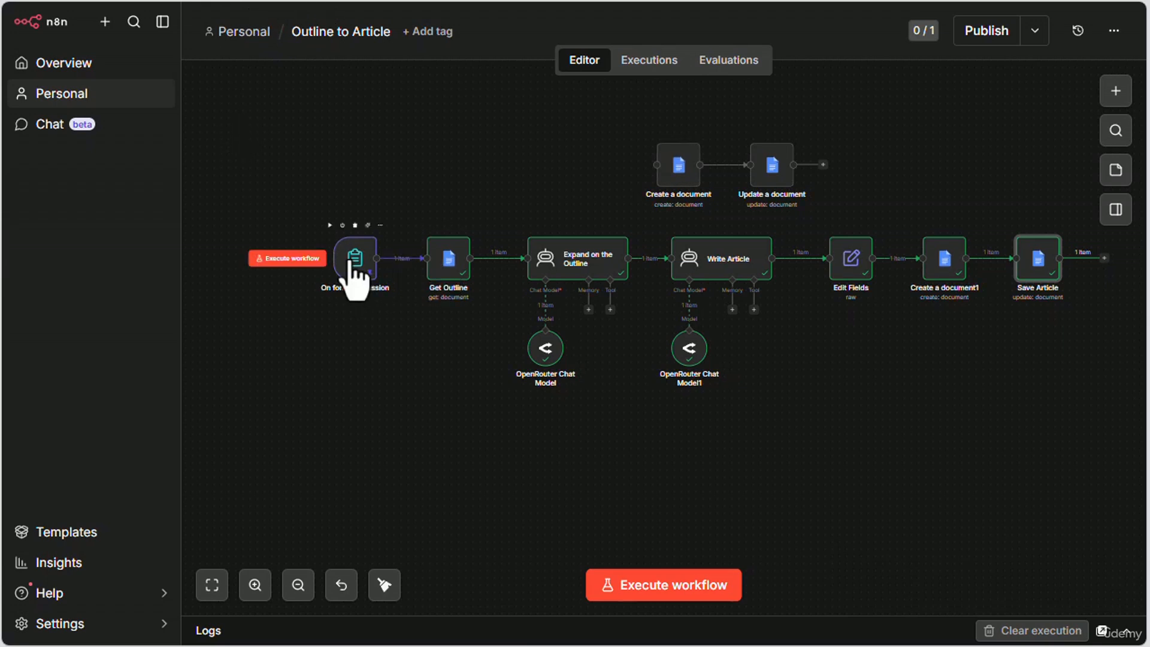
{"action": "left_click", "coordinate": [380, 226]}
{"action": "left_click", "coordinate": [424, 442]}
{"action": "left_click", "coordinate": [321, 258]}
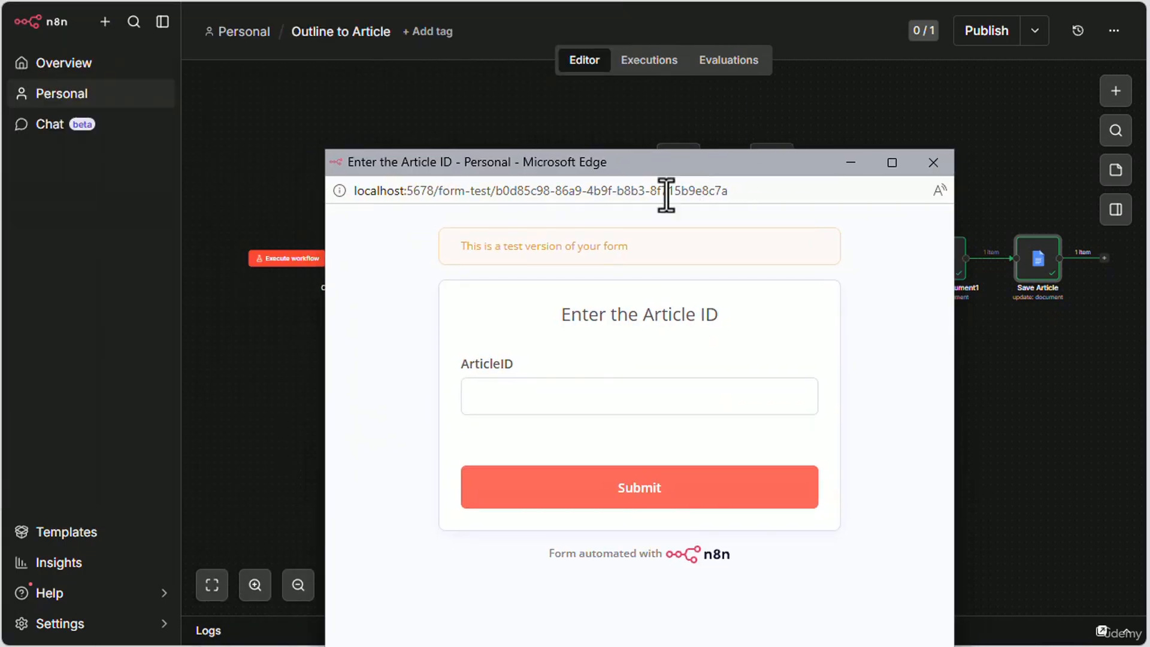
{"action": "left_click", "coordinate": [933, 162]}
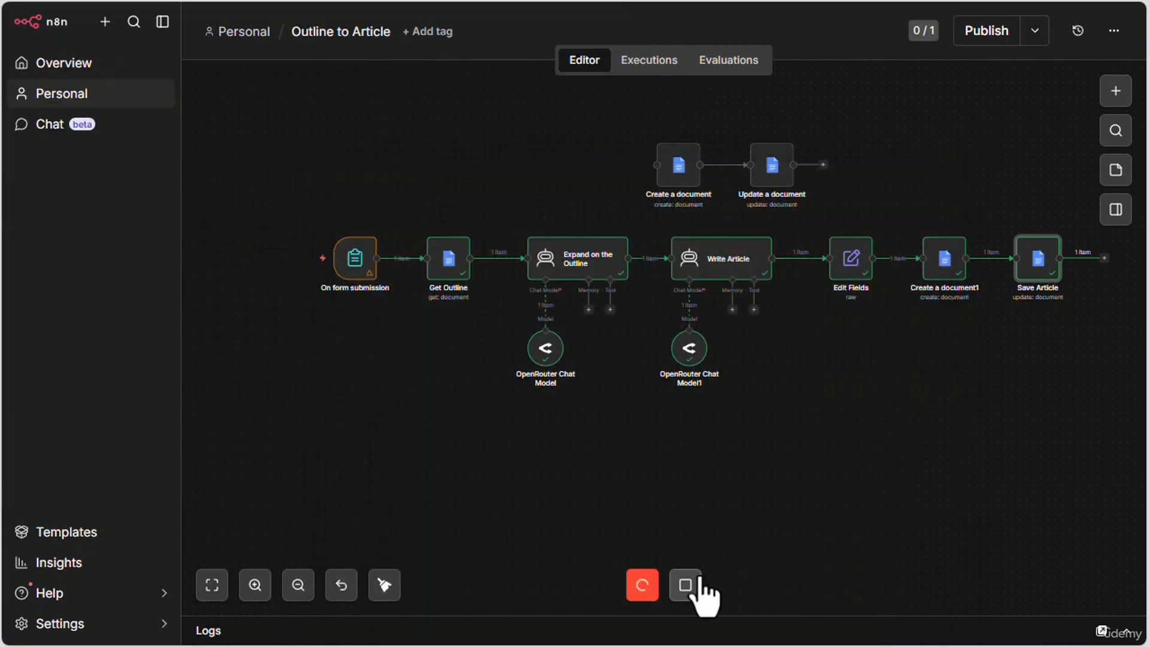
{"action": "left_click", "coordinate": [686, 586]}
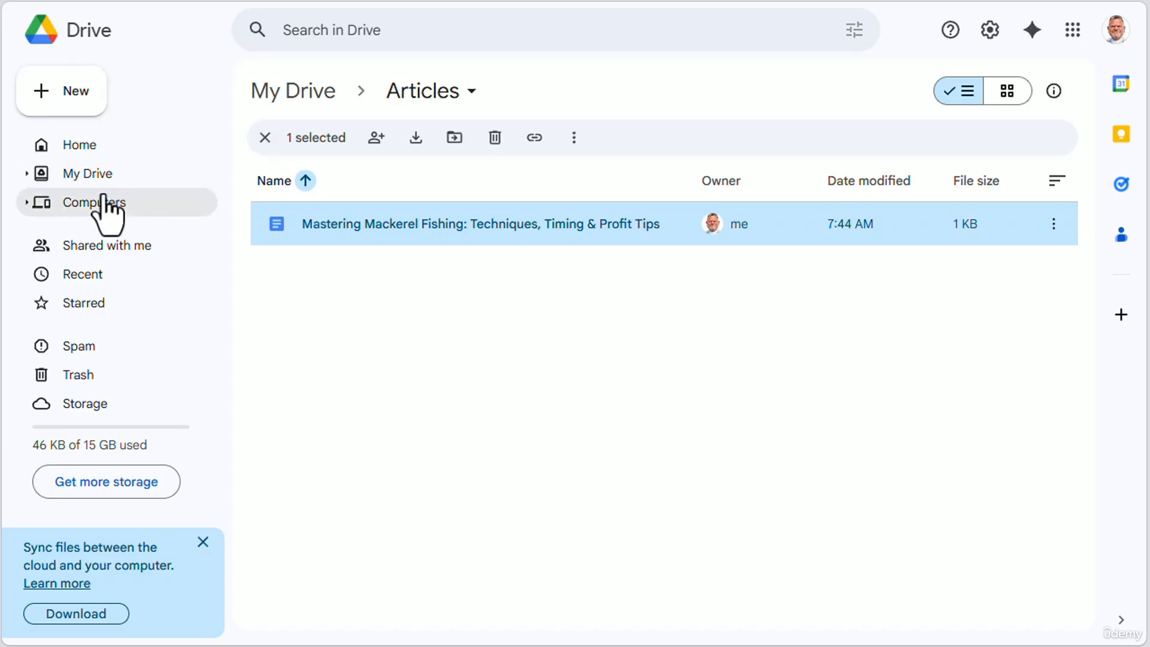
Switch to Google Drive and open the Outlines folder in My Drive.
{"action": "left_click", "coordinate": [169, 174]}
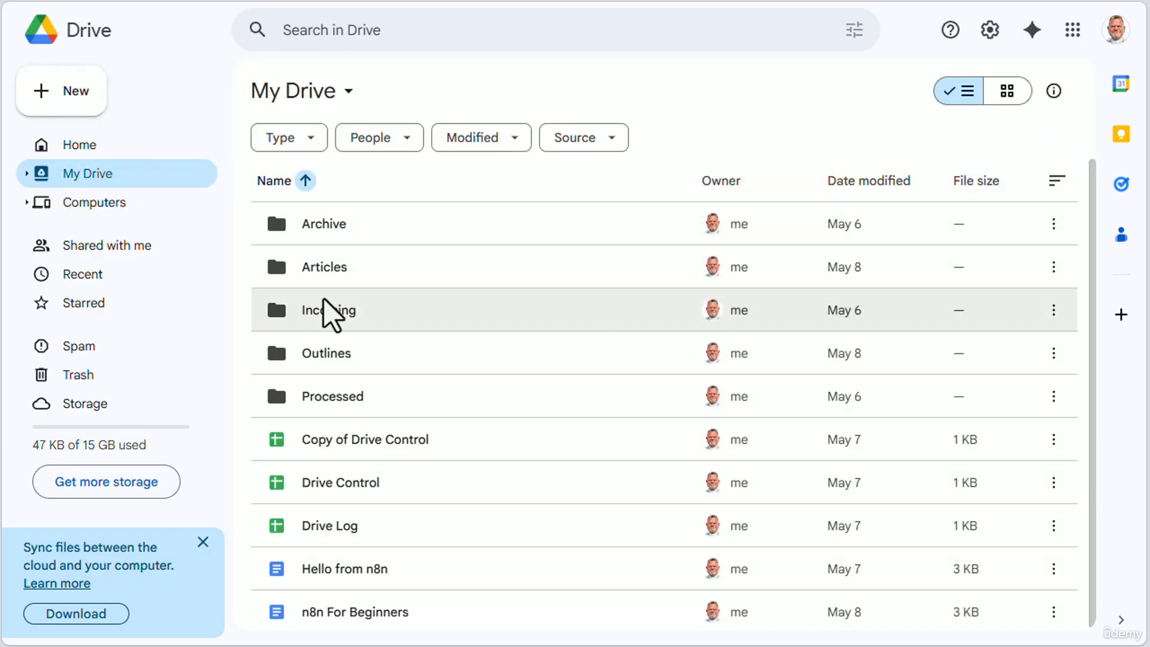
{"action": "double_click", "coordinate": [334, 347]}
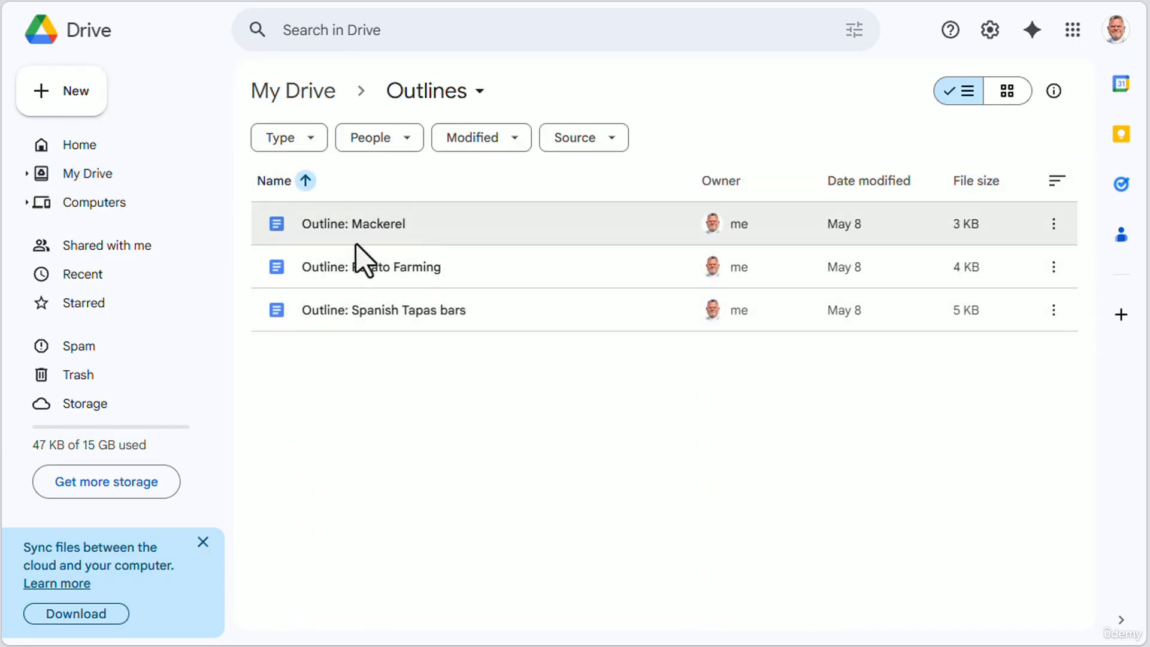